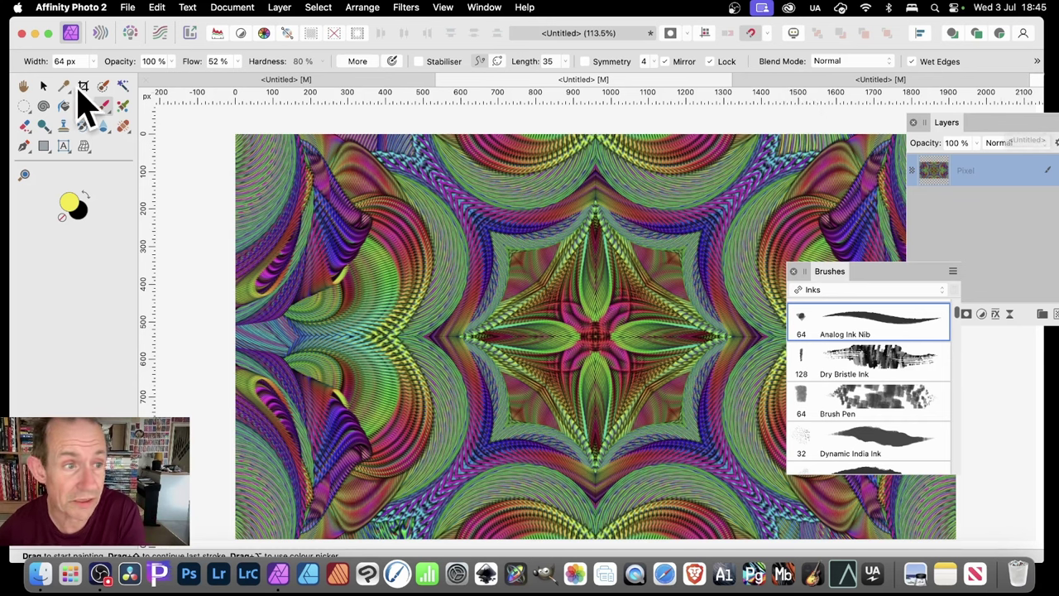
Select the existing mandala pixel layer and delete it, leaving an empty canvas.
click(43, 86)
key(Delete)
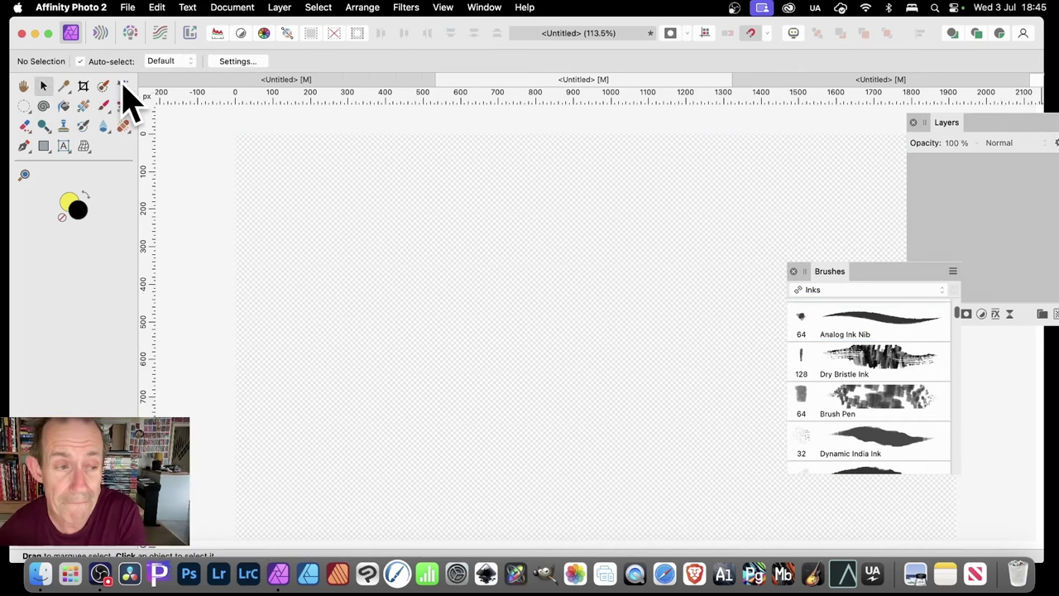
Paint a wavy yellow stroke down the canvas with the Analog Ink Nib brush.
click(104, 109)
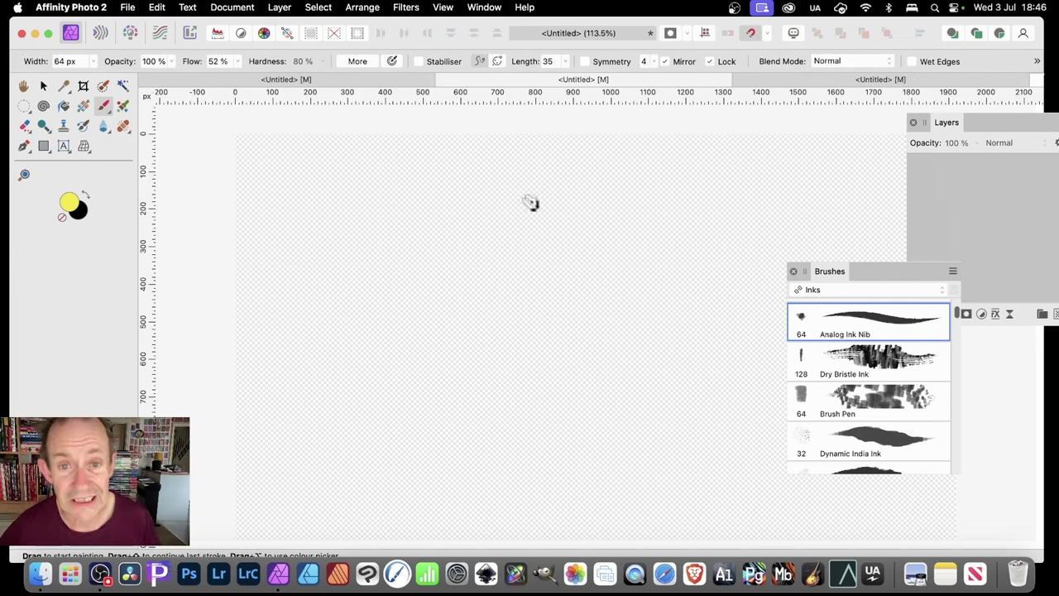
mouse_move(428, 163)
mouse_down()
mouse_move(450, 213)
mouse_move(451, 354)
mouse_up()
drag(461, 415, 464, 461)
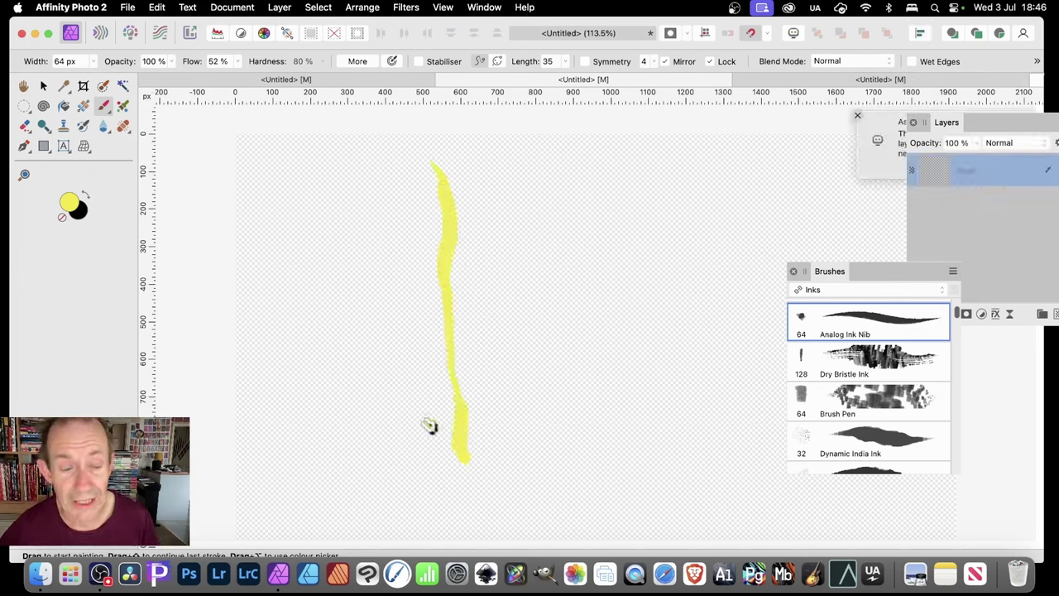
Switch the brush colour to dark green, paint beside the yellow stroke, and undo stray dabs.
double_click(69, 203)
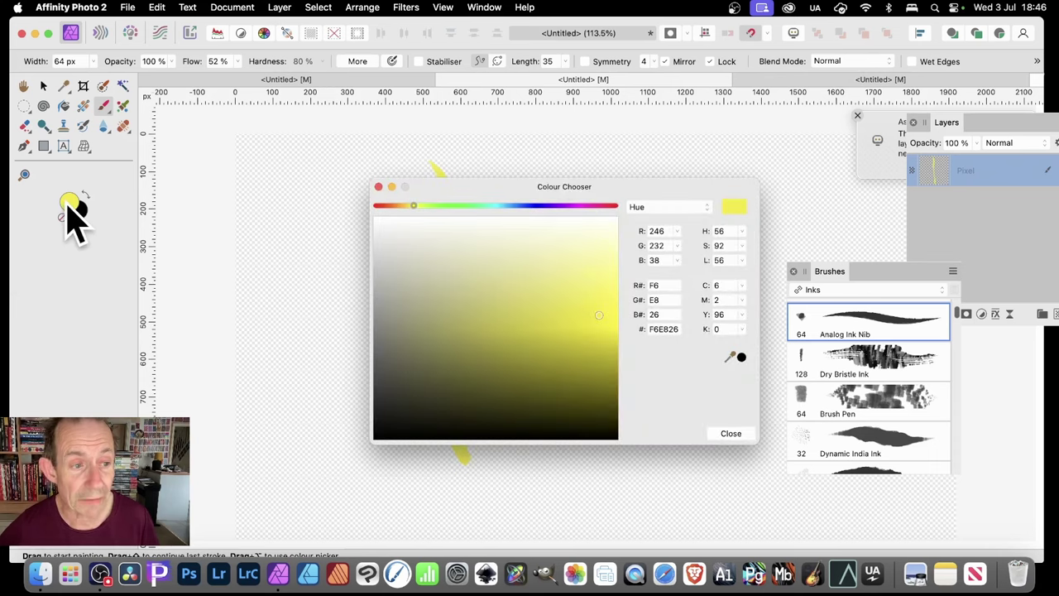
click(481, 206)
click(539, 331)
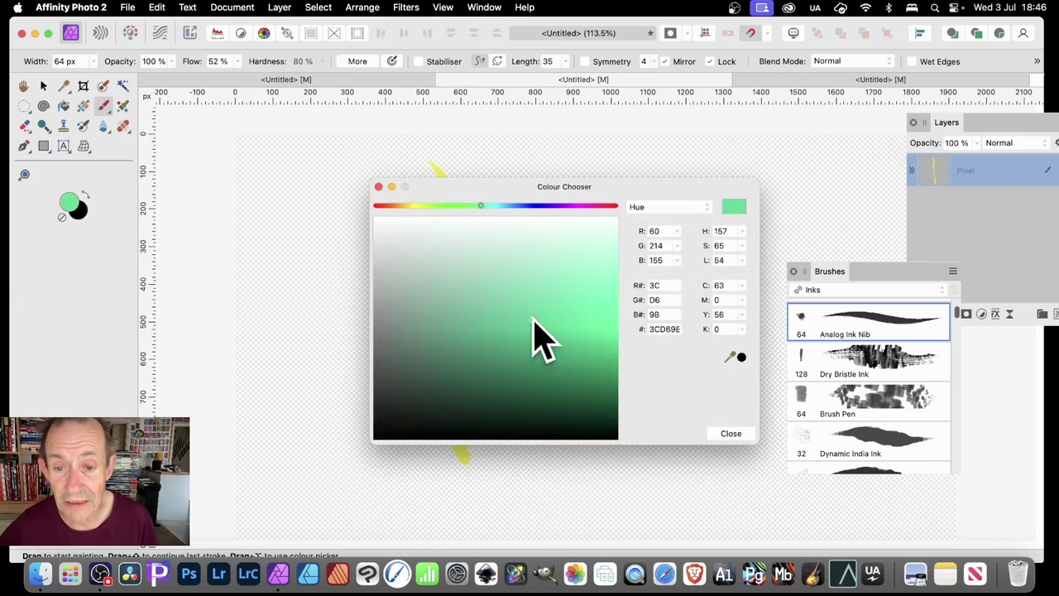
click(730, 433)
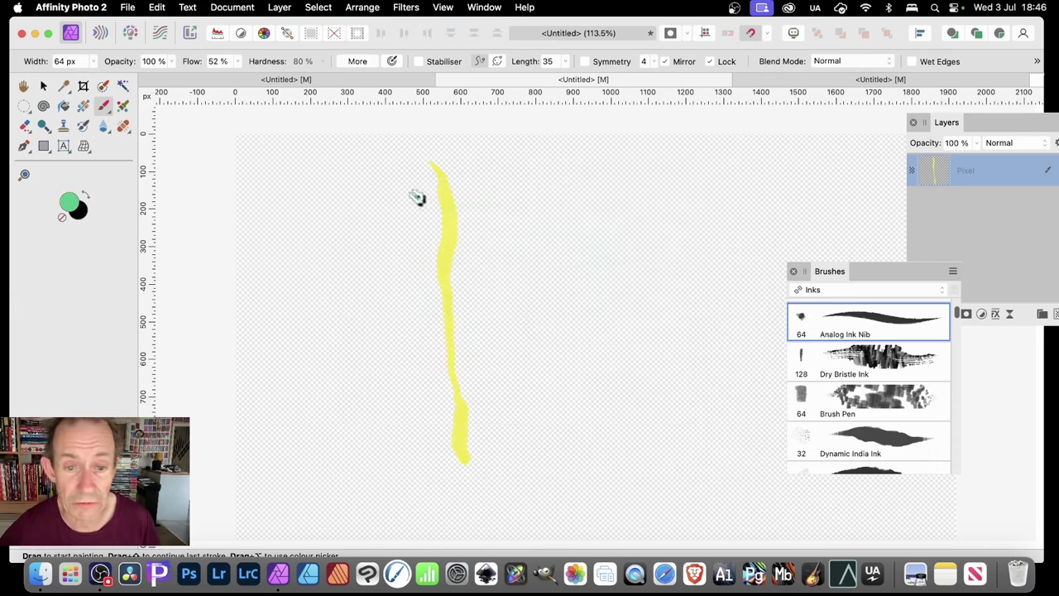
mouse_move(435, 206)
mouse_down()
mouse_move(431, 318)
mouse_move(458, 423)
mouse_move(522, 374)
mouse_up()
key(super+z)
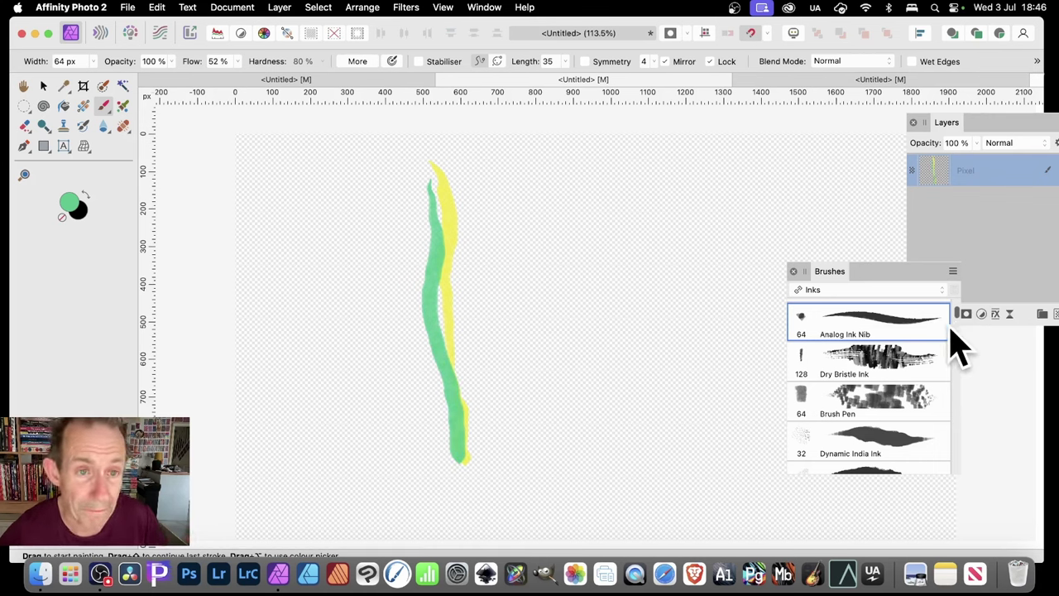
Raise brush flow to 100% and paint a deep red stroke over the yellow and green.
click(237, 62)
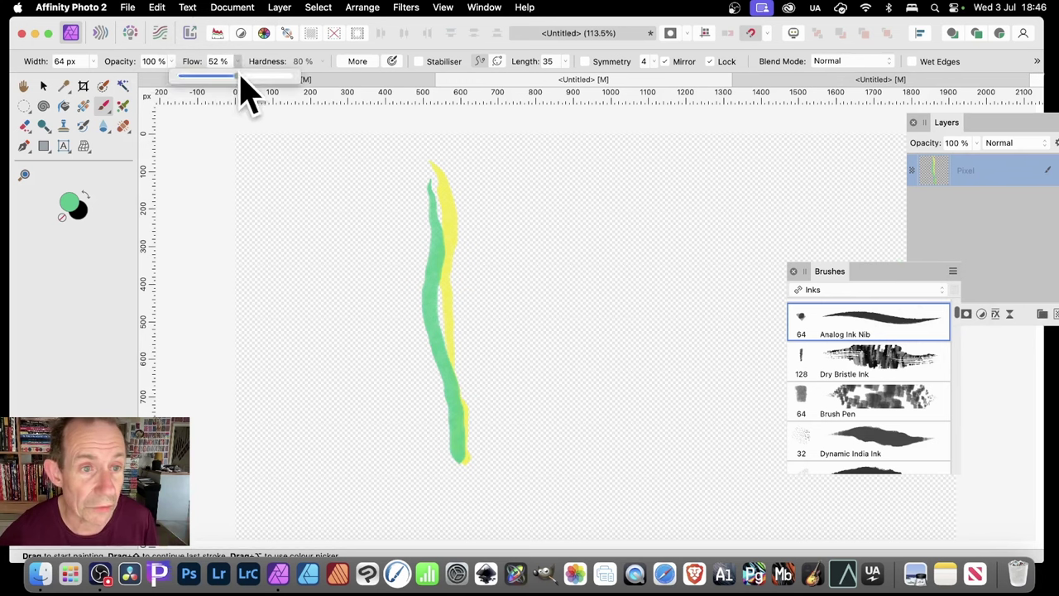
drag(246, 78, 303, 78)
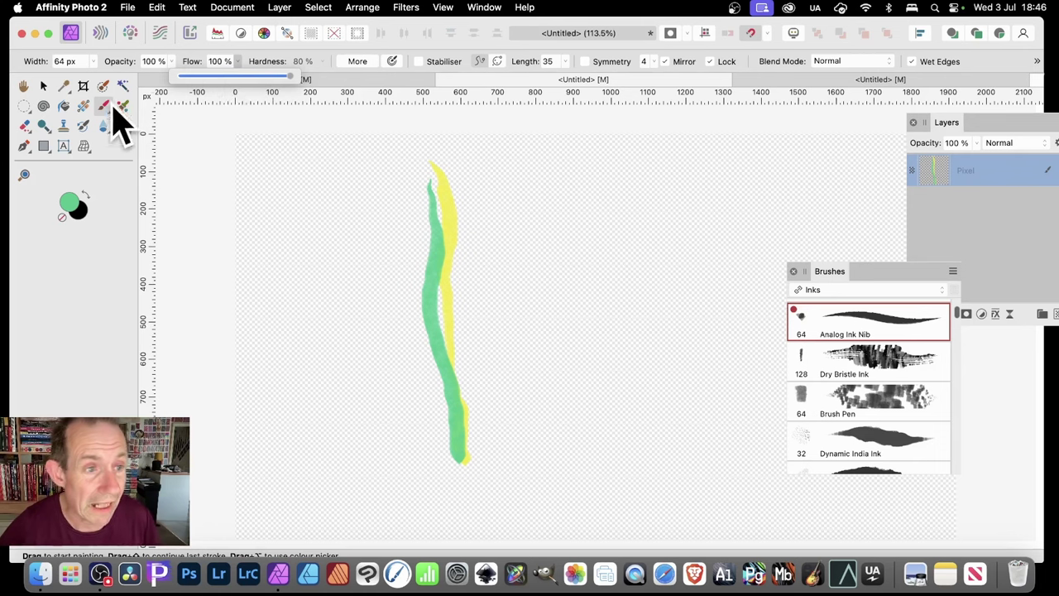
double_click(73, 203)
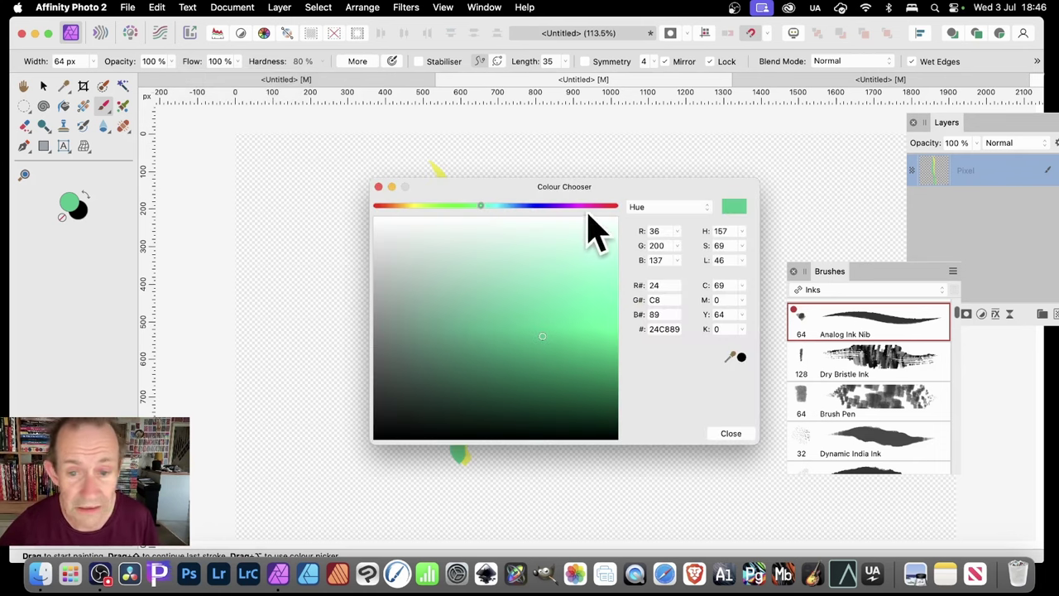
click(610, 206)
click(588, 330)
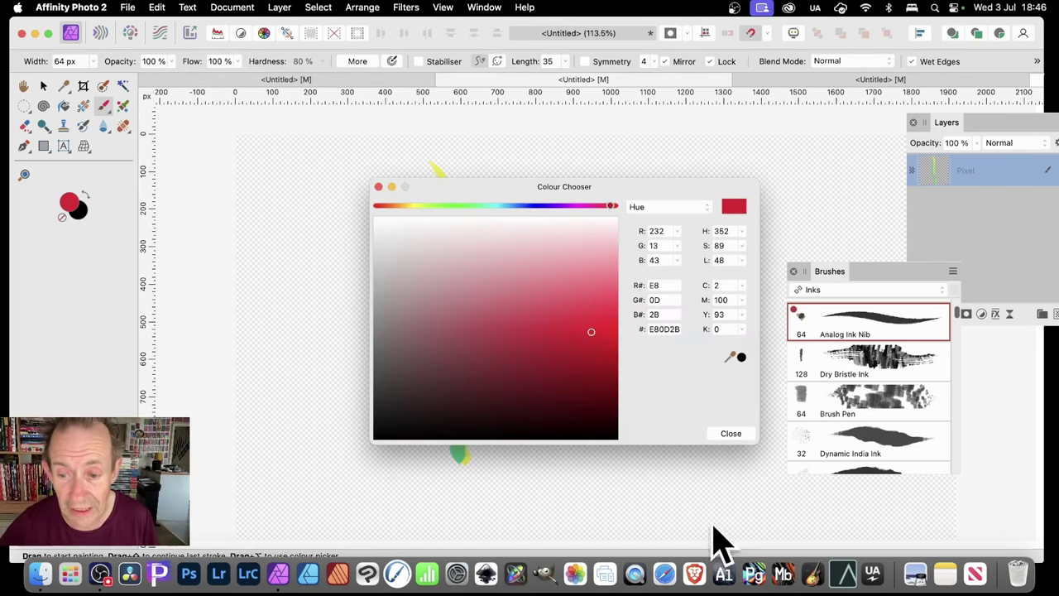
click(733, 434)
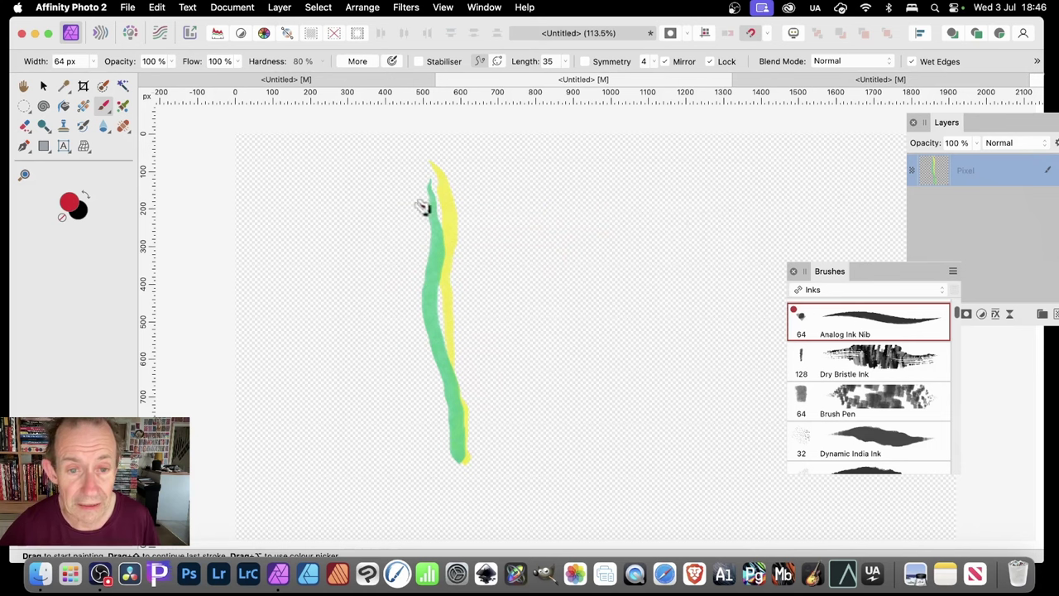
drag(421, 205, 436, 376)
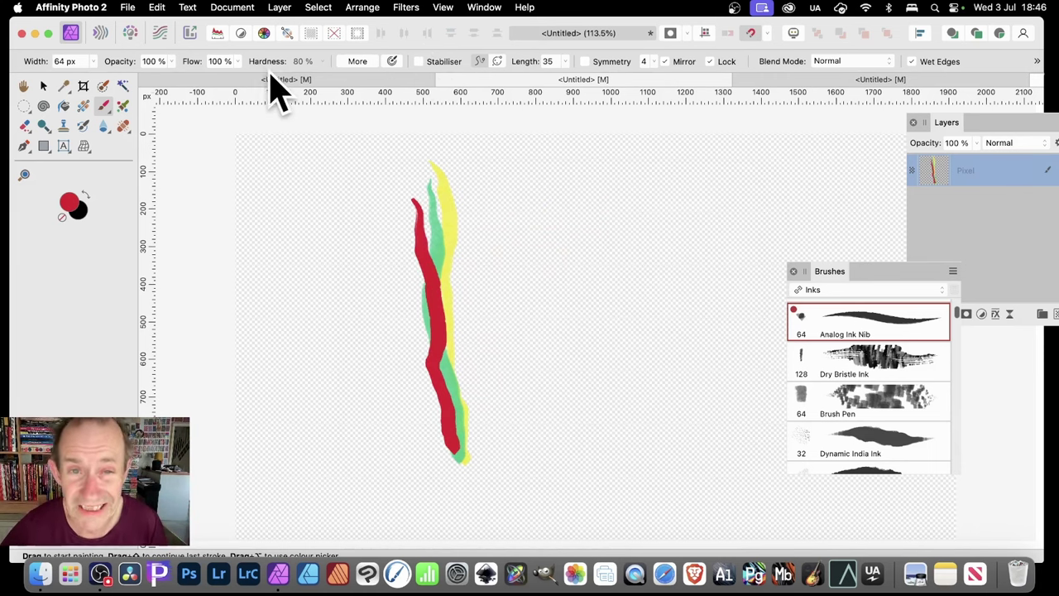
Paint a blue stroke beside the red one and move the Layers panel nearer the canvas.
double_click(70, 204)
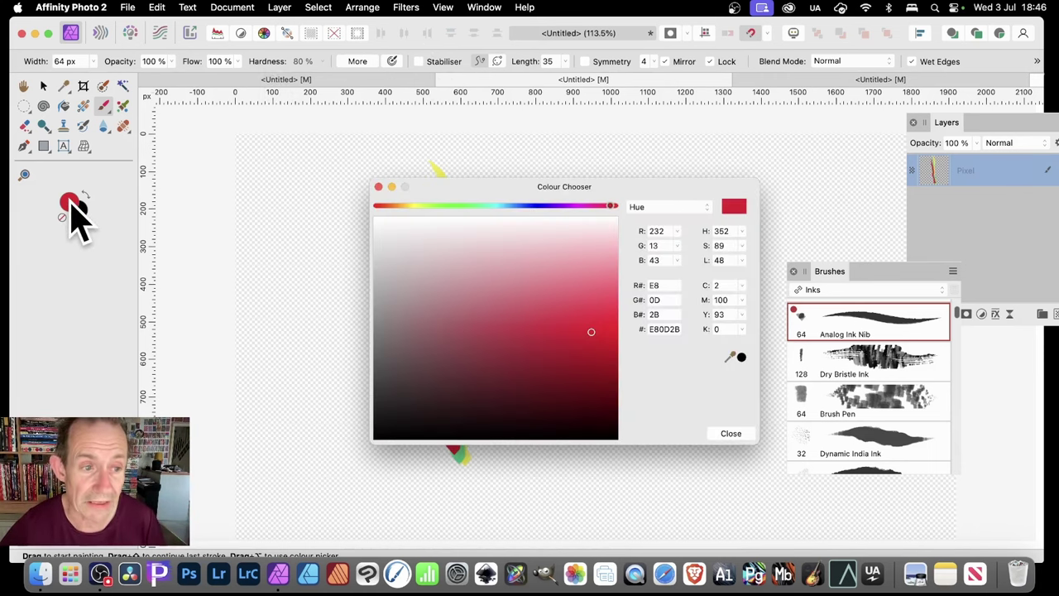
click(530, 205)
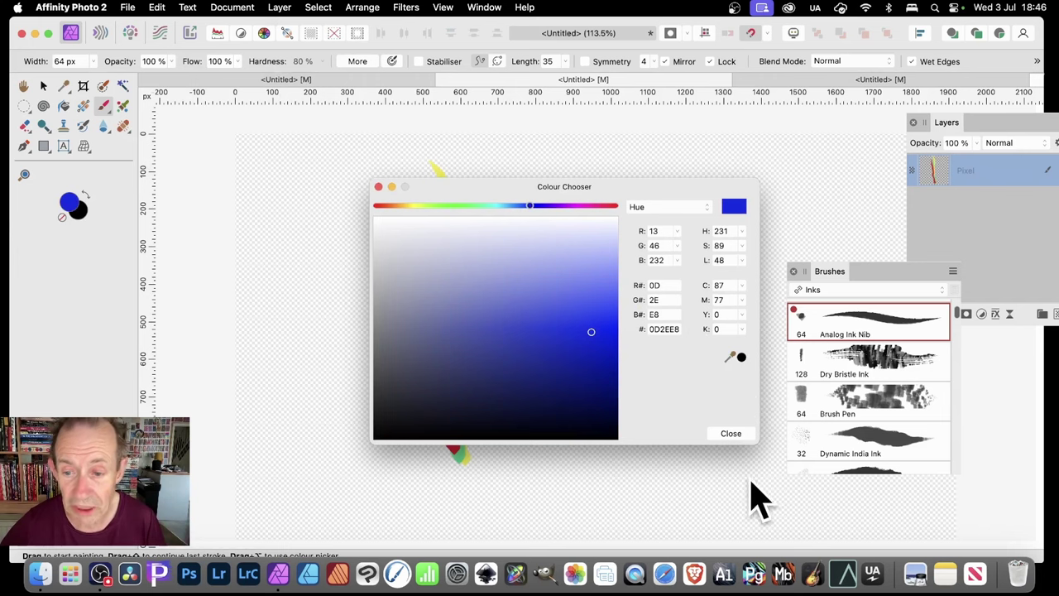
click(731, 434)
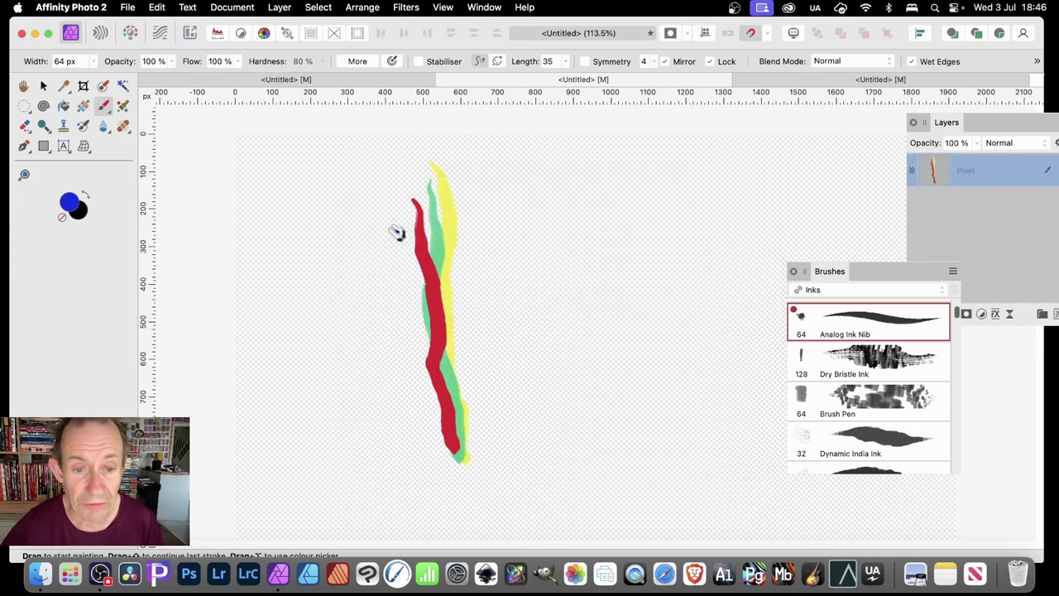
mouse_move(397, 234)
mouse_down()
mouse_move(422, 320)
mouse_move(428, 418)
mouse_up()
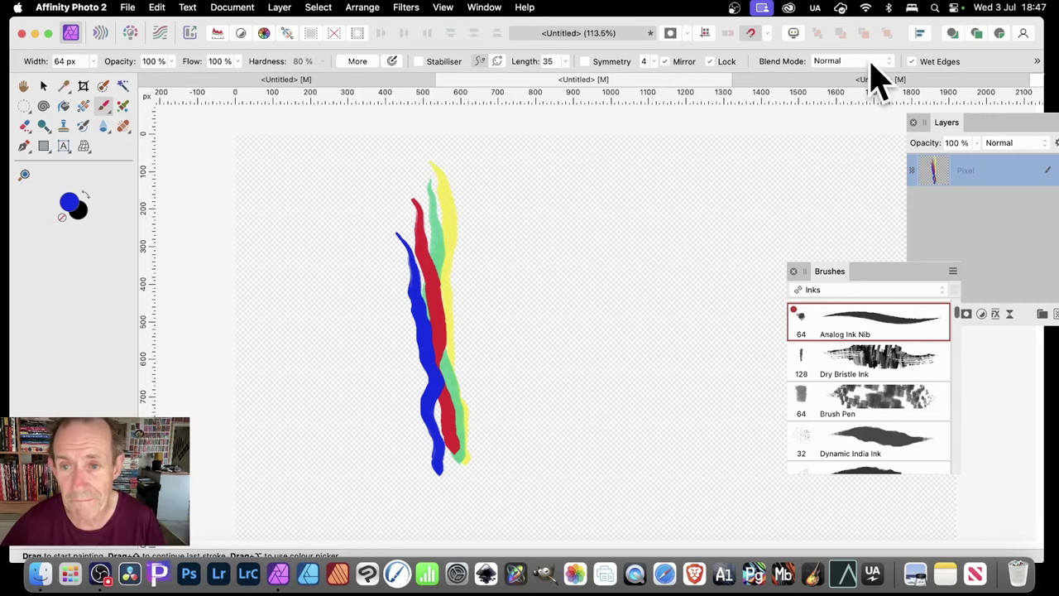
mouse_move(943, 121)
mouse_down()
mouse_move(951, 130)
mouse_move(704, 99)
mouse_move(700, 119)
mouse_up()
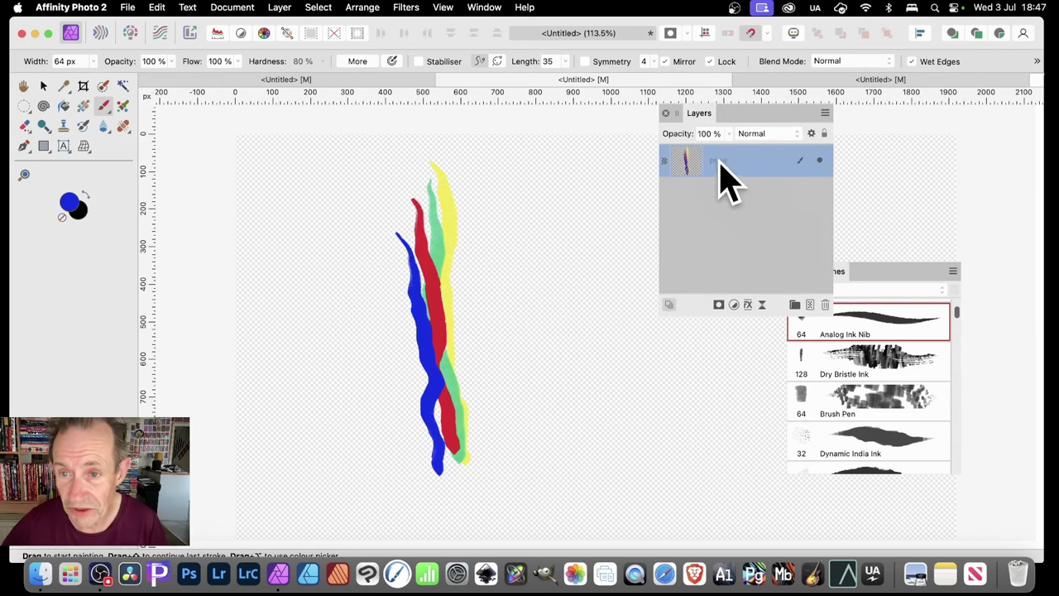
Add a 3D emboss of about 11 px radius and an Outer Shadow with 17.7 px radius and 17.3 px offset.
click(750, 305)
click(658, 165)
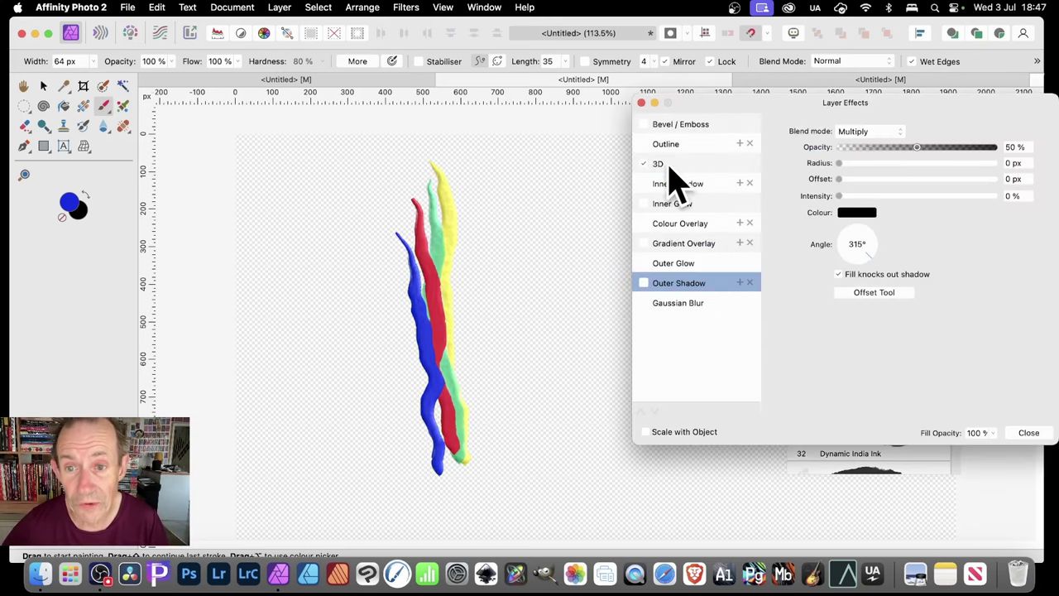
drag(899, 132, 913, 136)
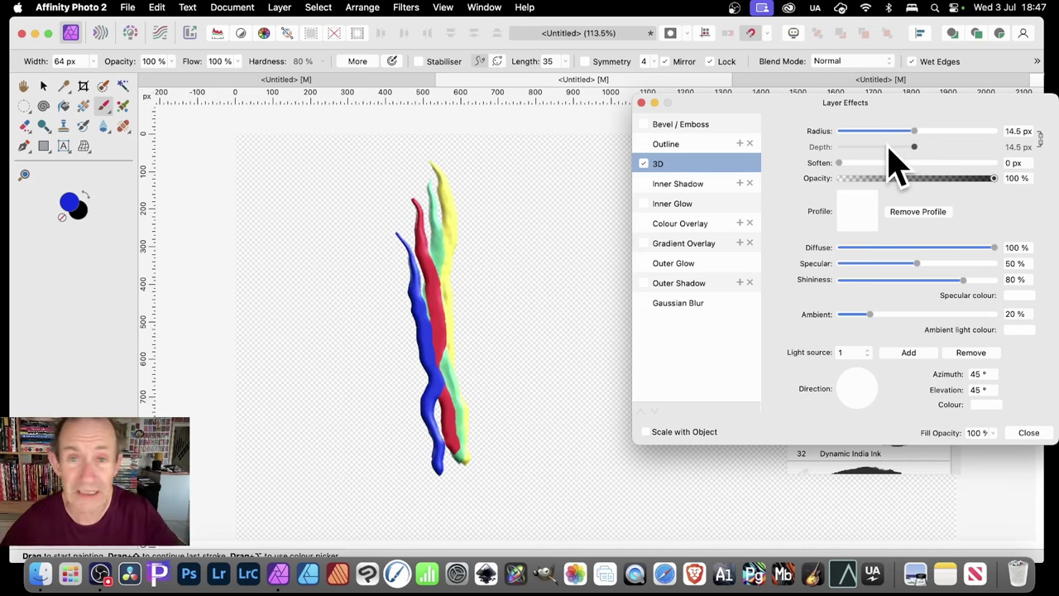
mouse_move(914, 131)
mouse_down()
mouse_move(886, 131)
mouse_move(951, 131)
mouse_move(912, 130)
mouse_up()
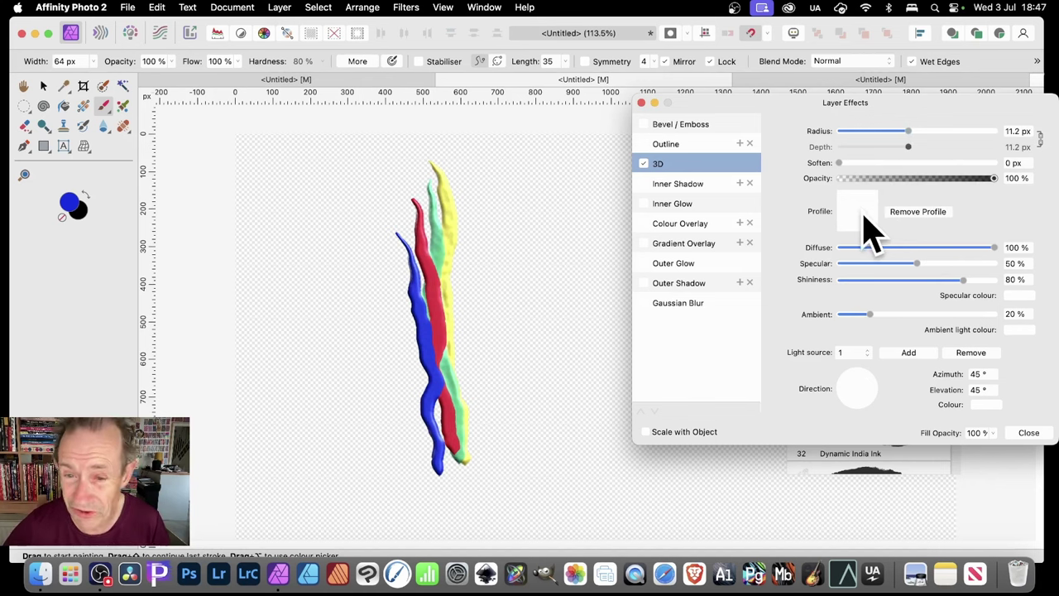
click(678, 283)
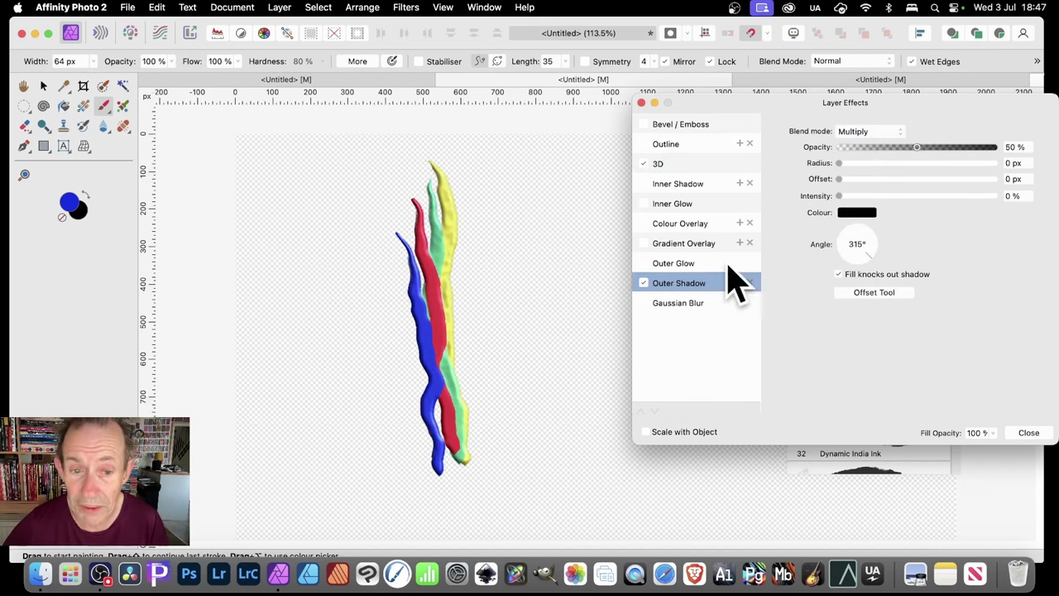
mouse_move(840, 163)
mouse_down()
mouse_move(918, 163)
mouse_move(932, 196)
mouse_up()
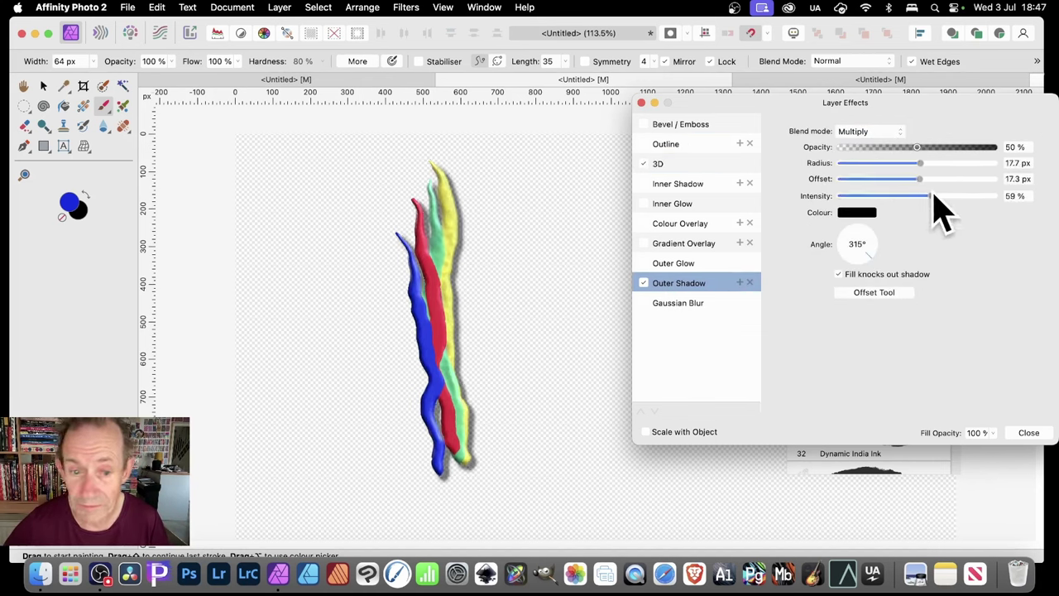
click(1027, 434)
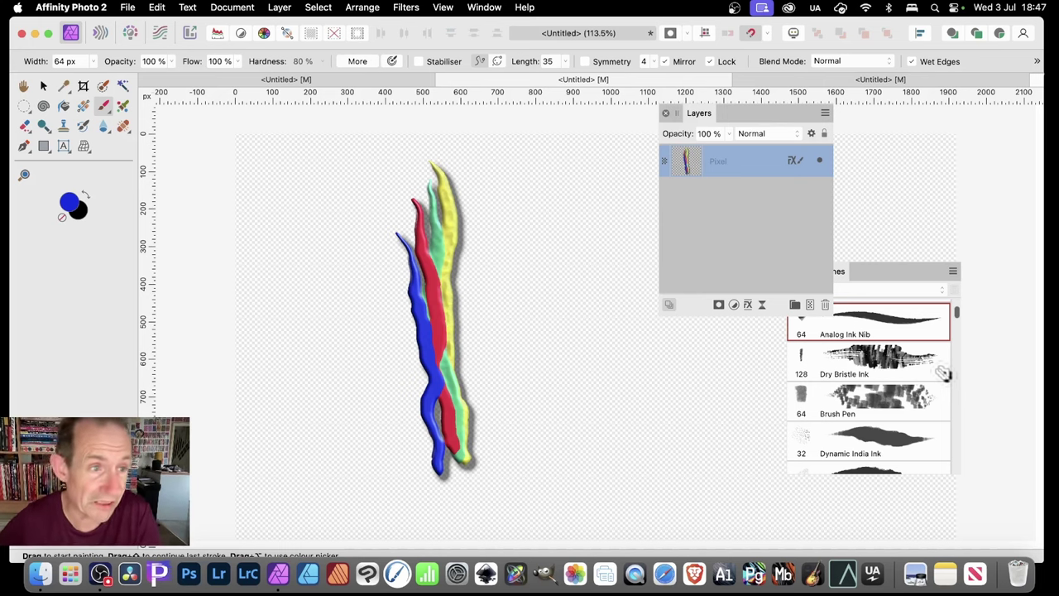
Select the stroke layer and remove an accidental duplicated copy of the strokes.
click(43, 86)
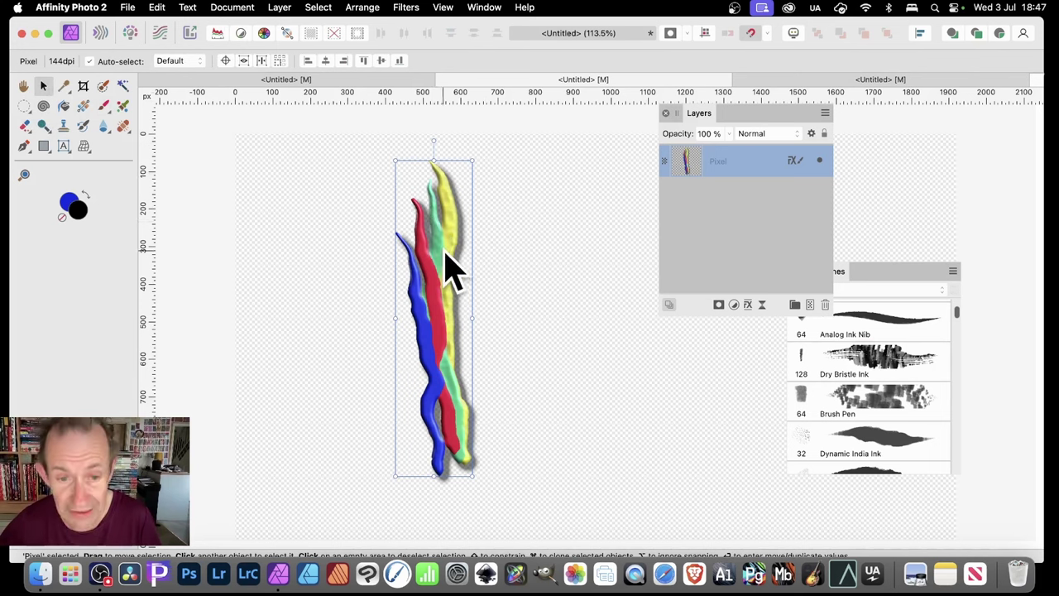
mouse_move(444, 254)
mouse_down()
mouse_move(480, 273)
mouse_move(456, 277)
mouse_move(470, 276)
mouse_up()
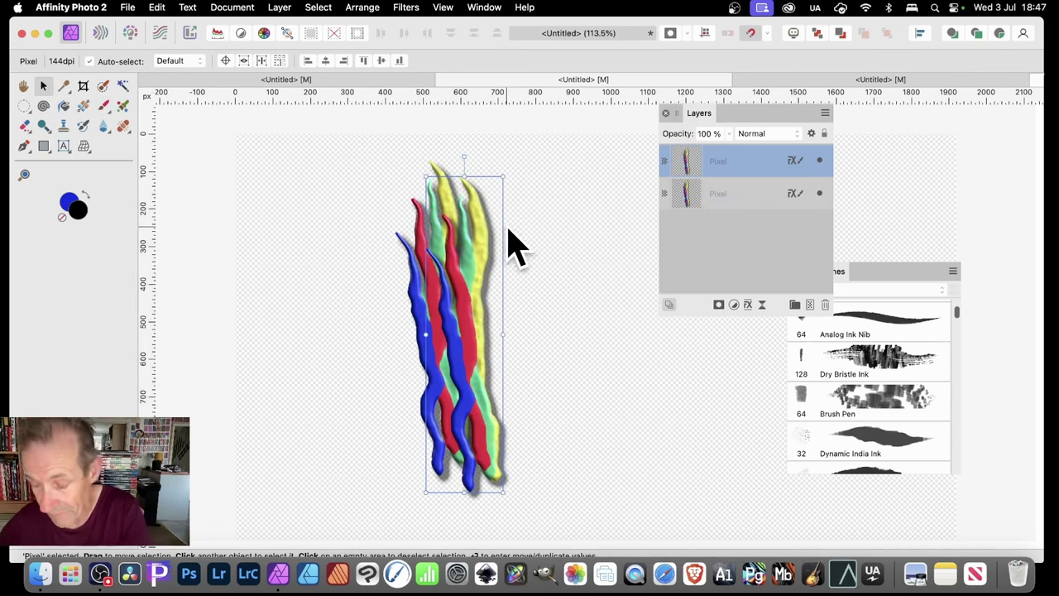
key(Delete)
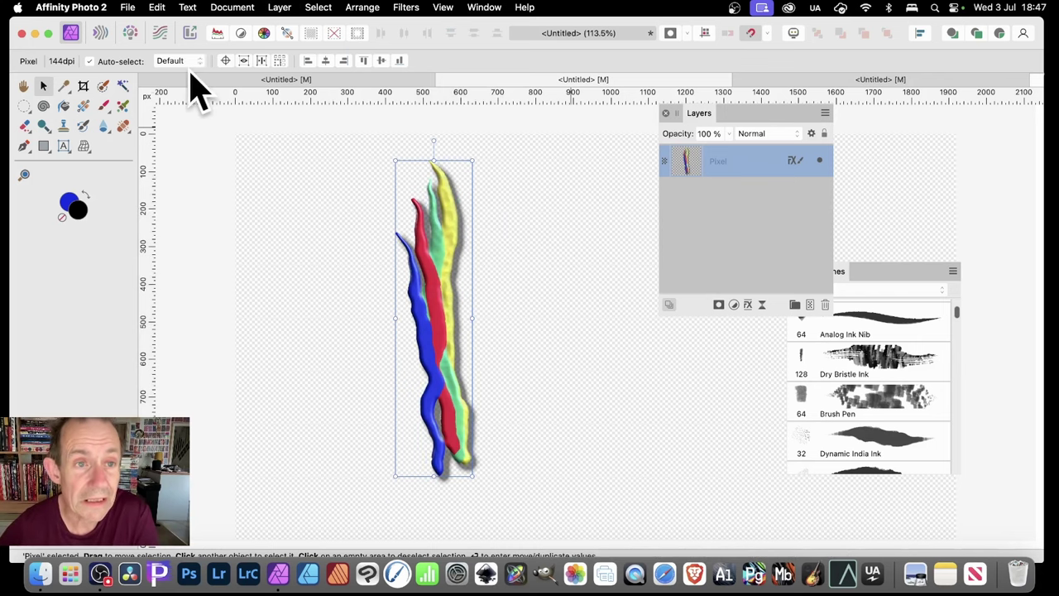
Rasterise the stroke layer from the Layer menu, confirming in the dialog.
click(282, 8)
mouse_move(369, 546)
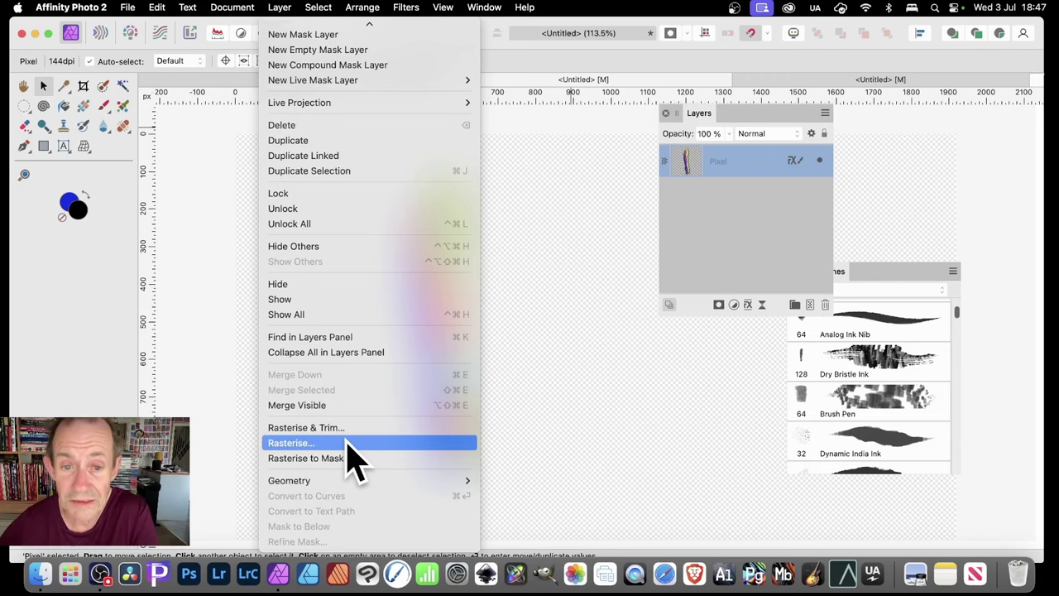
click(347, 443)
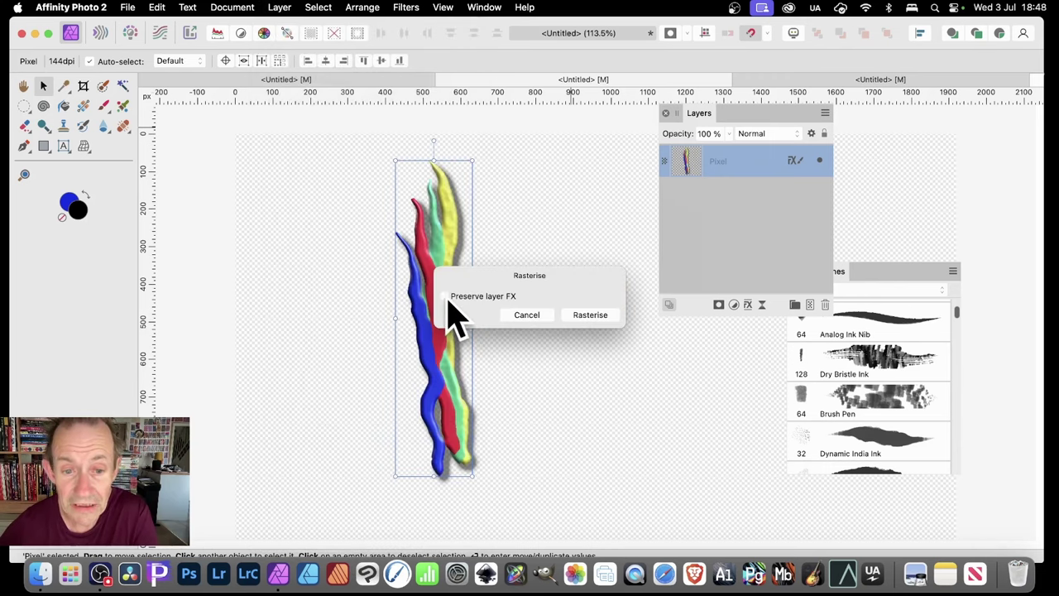
click(602, 323)
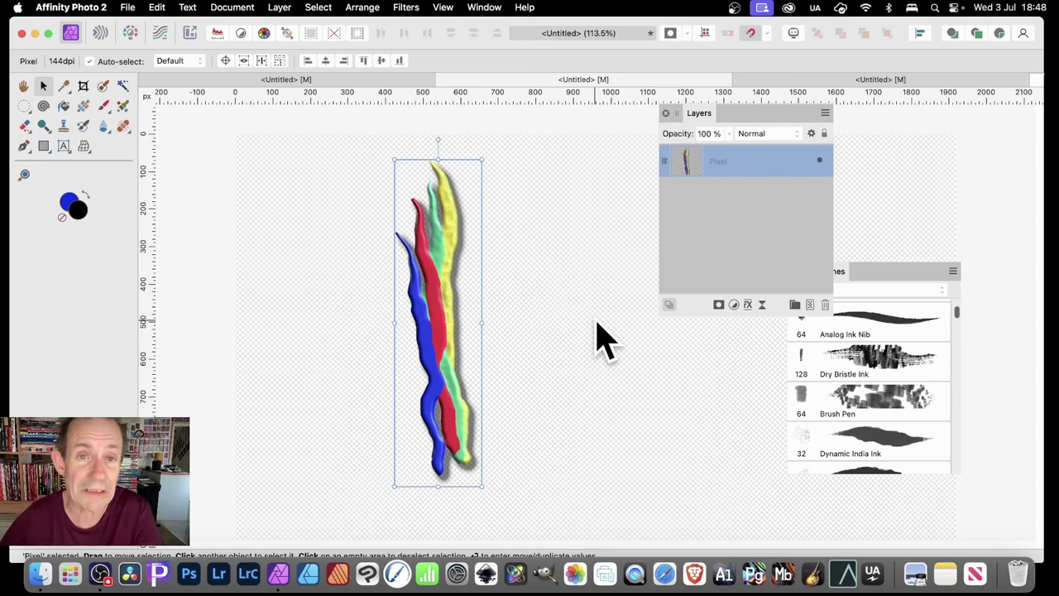
Dock the Brushes panel beside Layers and create Image Brush 65 with New Brush From Selection.
mouse_move(893, 270)
mouse_down()
mouse_move(597, 157)
mouse_move(687, 137)
mouse_up()
mouse_move(750, 180)
mouse_down()
mouse_move(755, 343)
mouse_move(775, 355)
mouse_up()
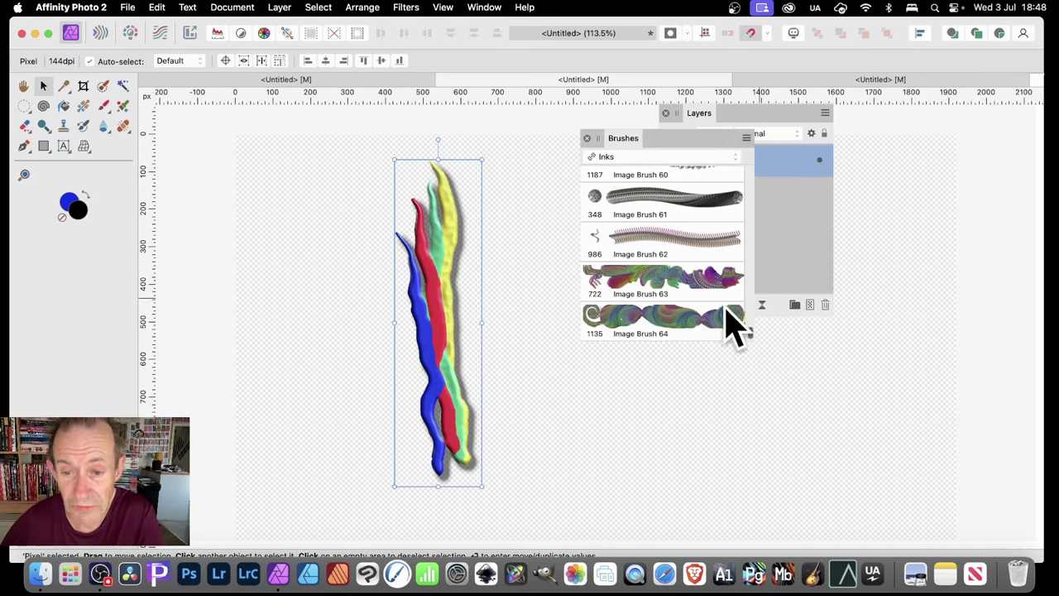
click(746, 139)
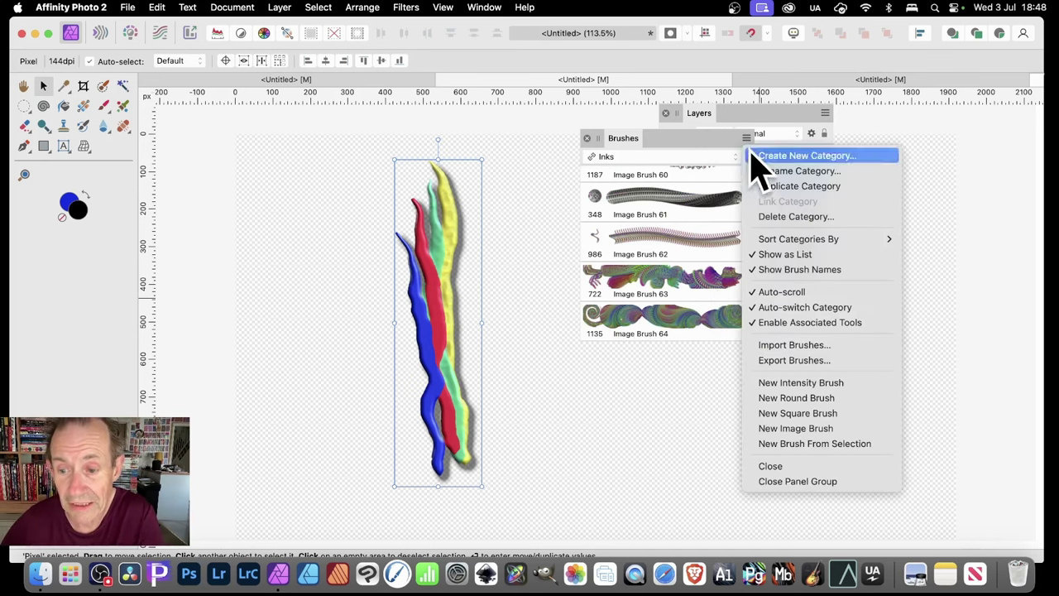
click(812, 445)
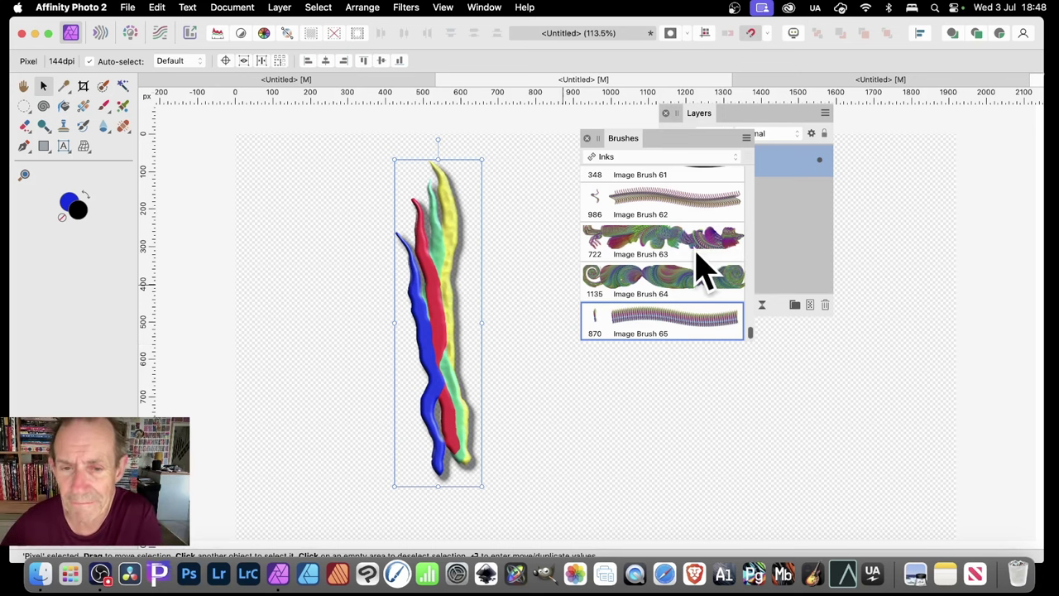
Twirl the stroke with Angle 298.2° and Radius 726.4 px, then save it as Image Brush 66.
click(405, 8)
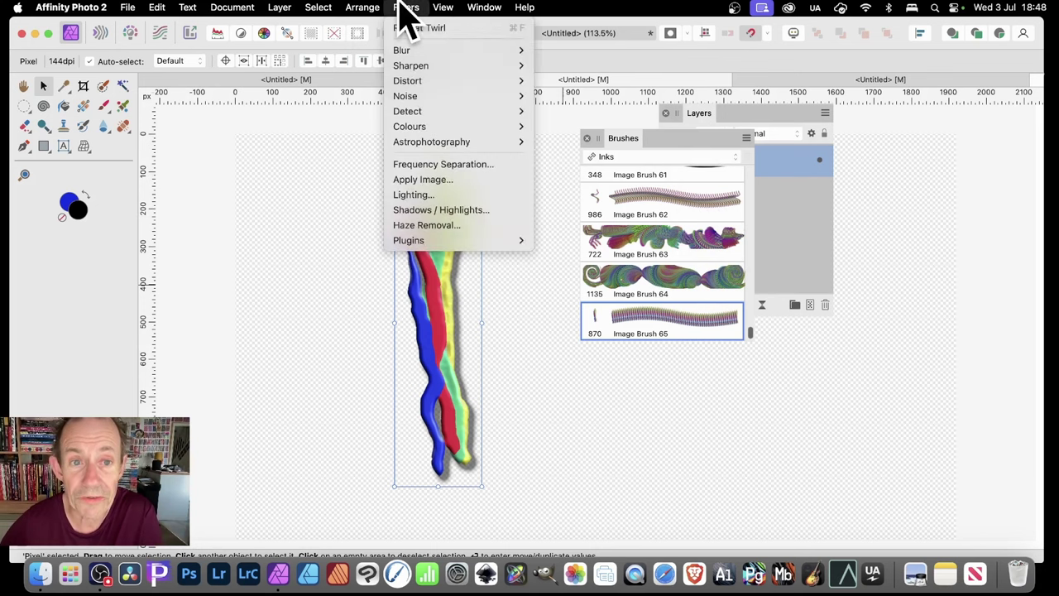
mouse_move(406, 82)
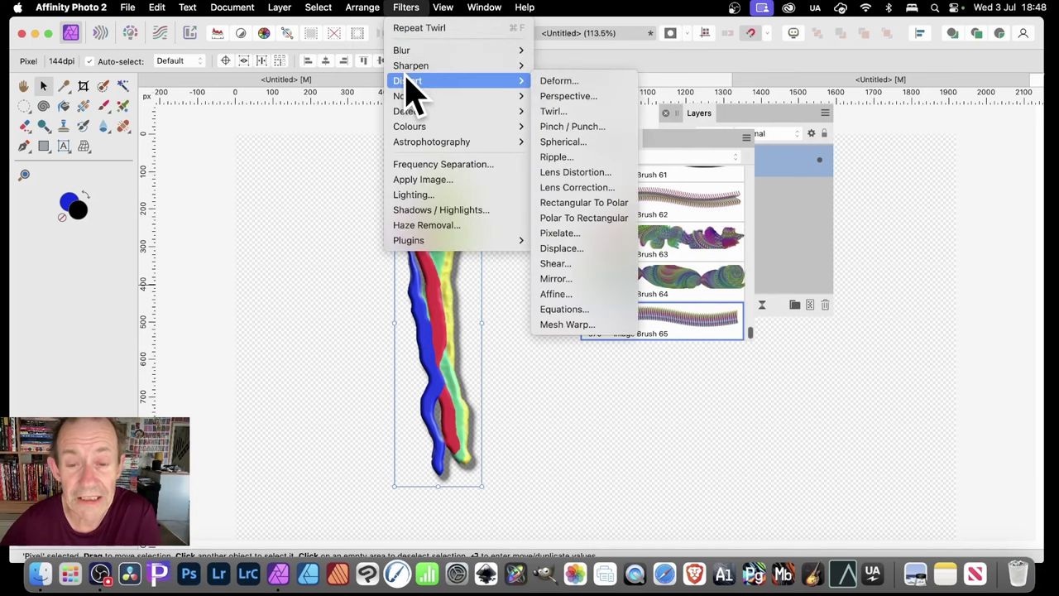
click(580, 111)
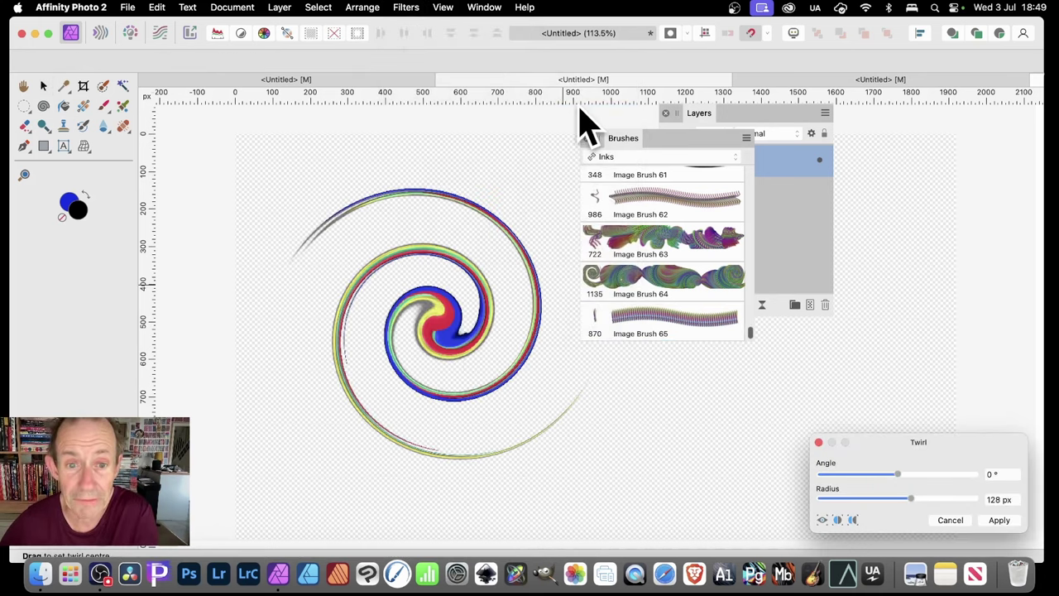
mouse_move(927, 451)
mouse_down()
mouse_move(612, 238)
mouse_move(618, 248)
mouse_move(603, 273)
mouse_move(626, 287)
mouse_up()
click(592, 275)
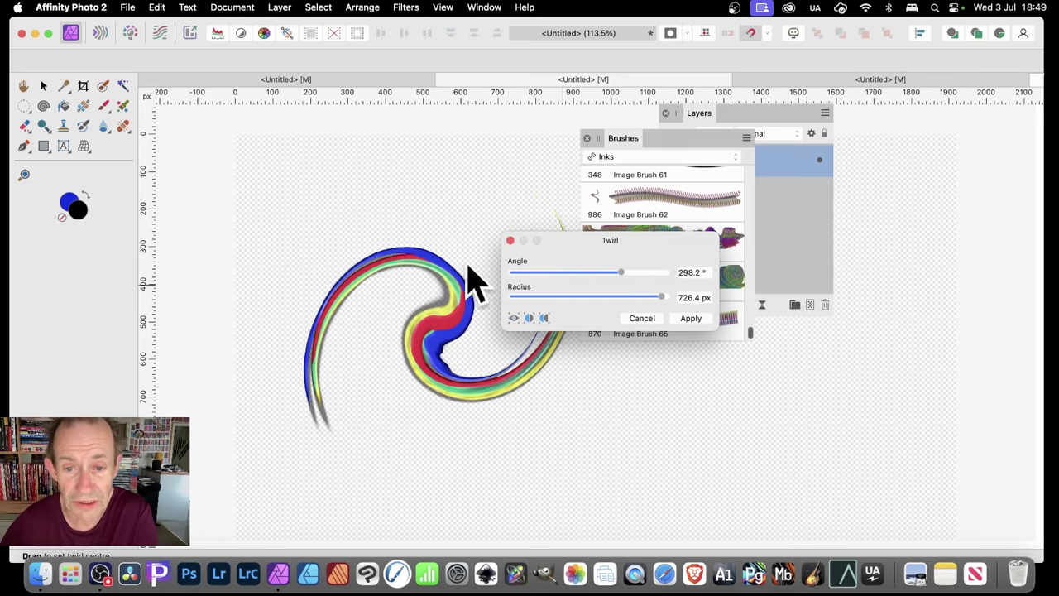
drag(426, 256, 455, 337)
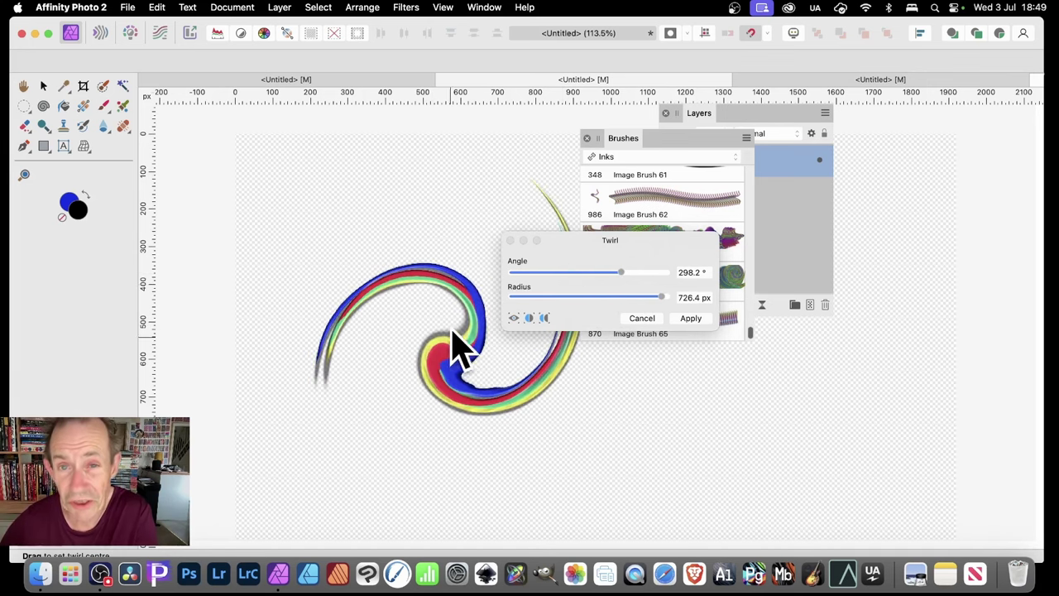
click(690, 319)
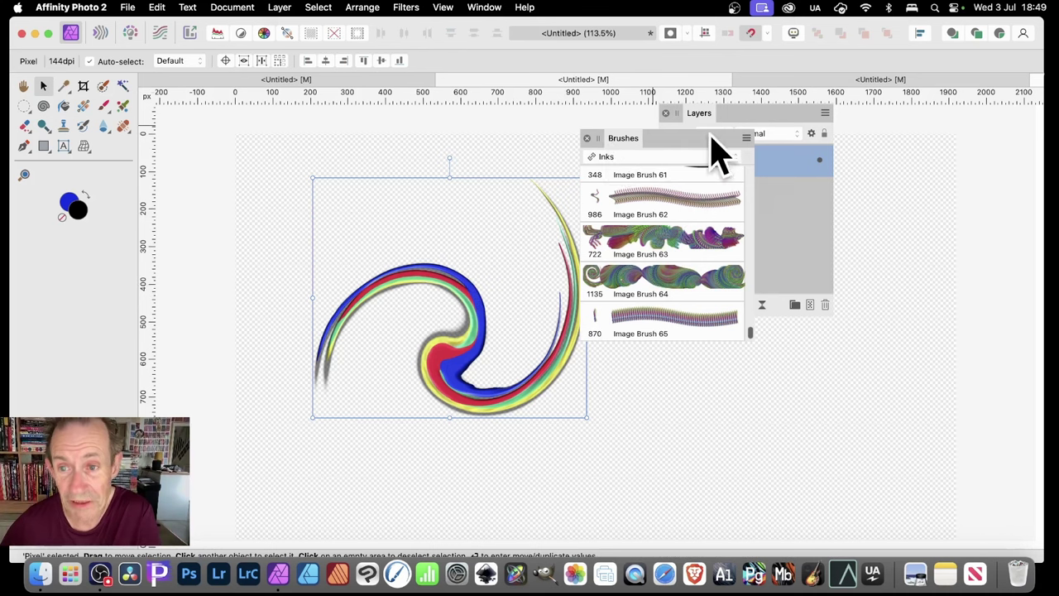
click(747, 137)
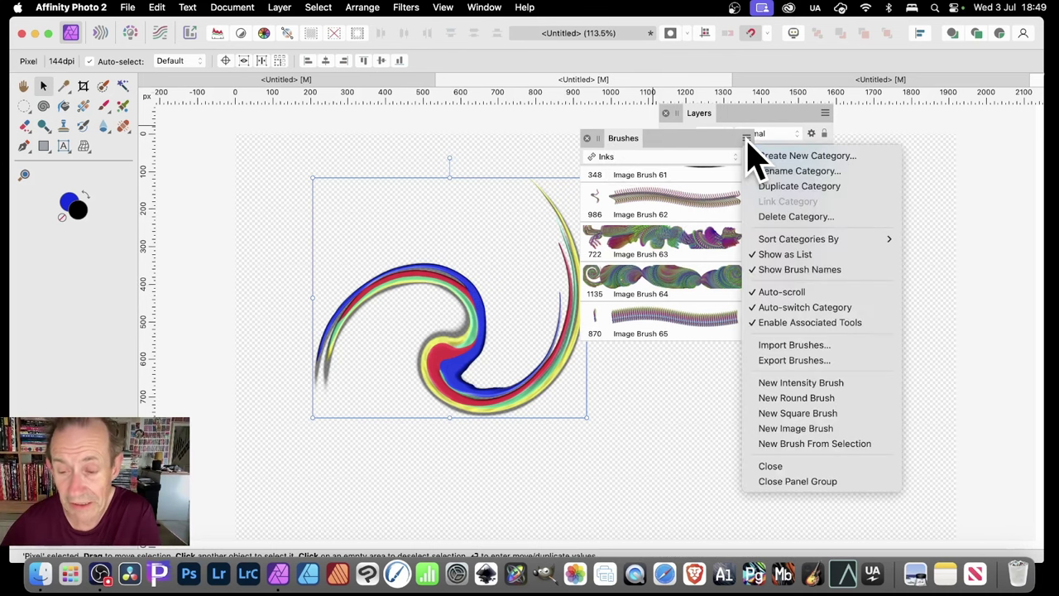
click(817, 445)
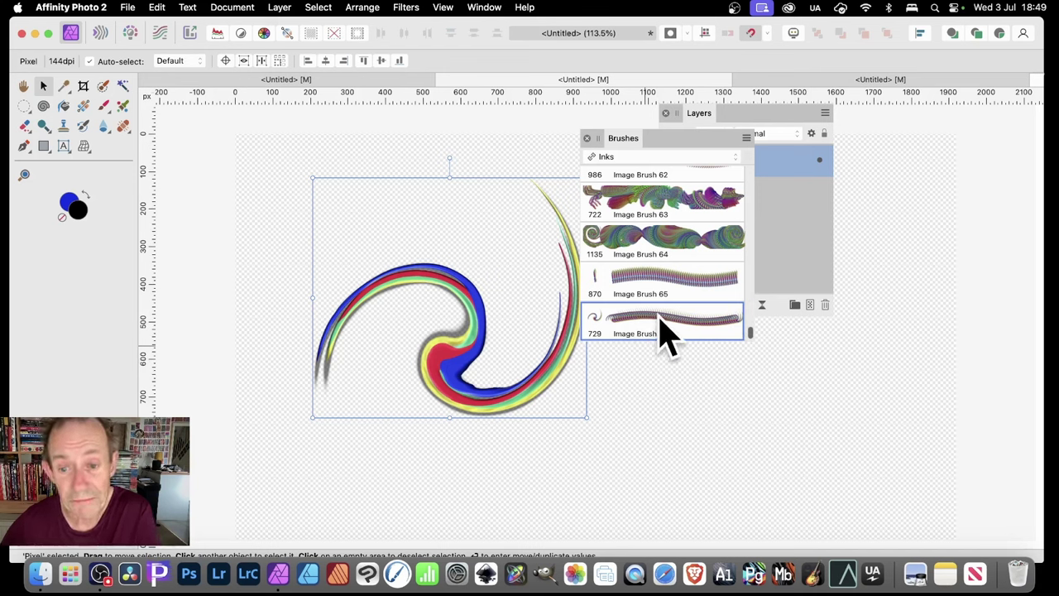
Edit Image Brush 66, setting its Spacing to 1%, and show its Dynamics settings.
double_click(666, 331)
mouse_move(880, 175)
mouse_down()
mouse_move(620, 120)
mouse_move(596, 129)
mouse_up()
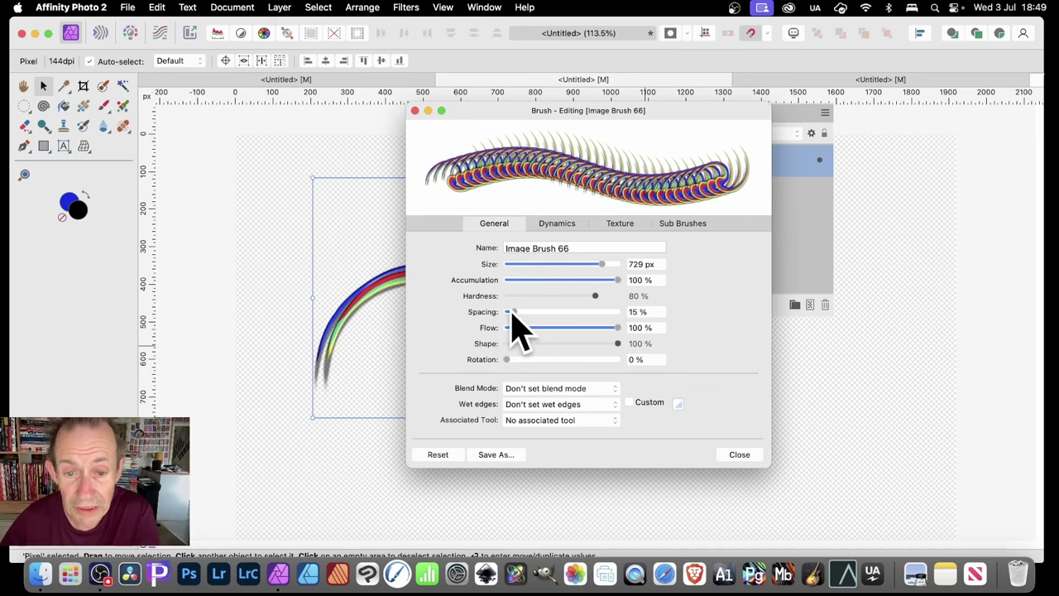
drag(515, 314, 503, 315)
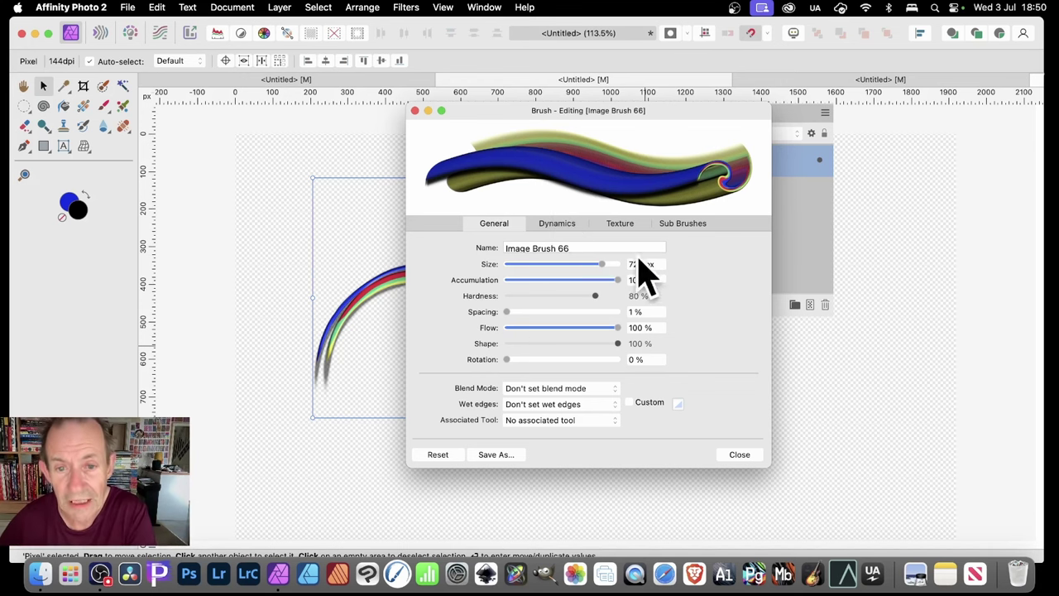
click(564, 227)
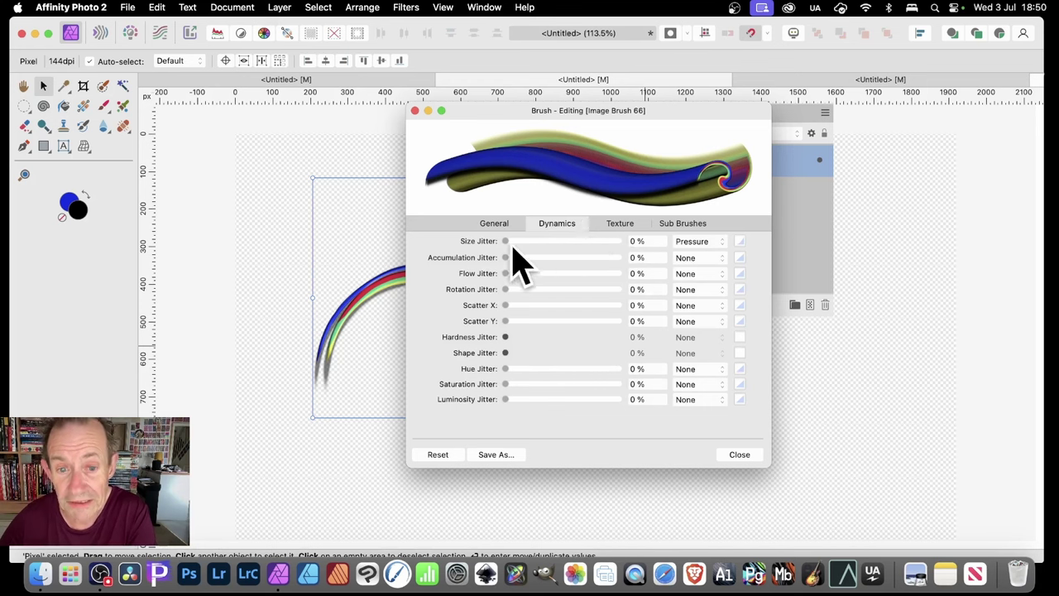
Set Size Jitter to 85% driven by Cyclic with an S-curve profile, and Hue Jitter to 100% random.
mouse_move(512, 242)
mouse_down()
mouse_move(622, 241)
mouse_move(488, 246)
mouse_up()
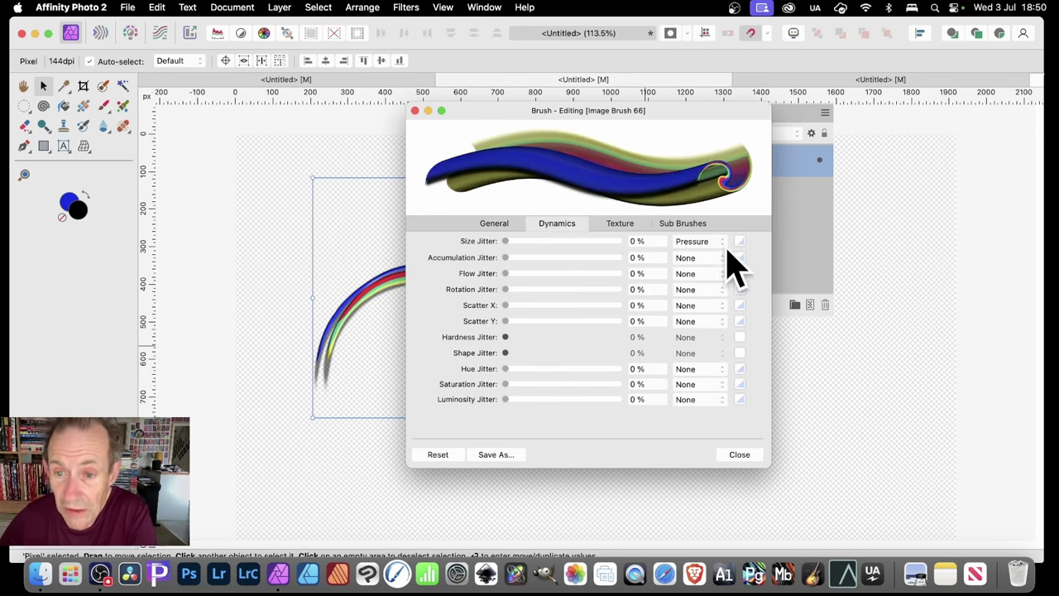
click(699, 243)
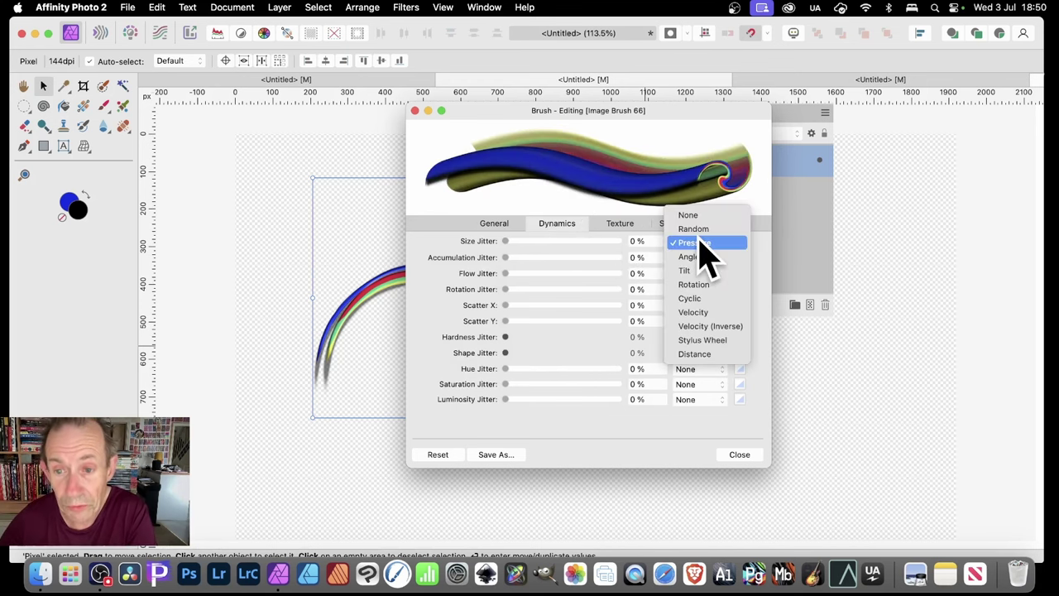
click(696, 300)
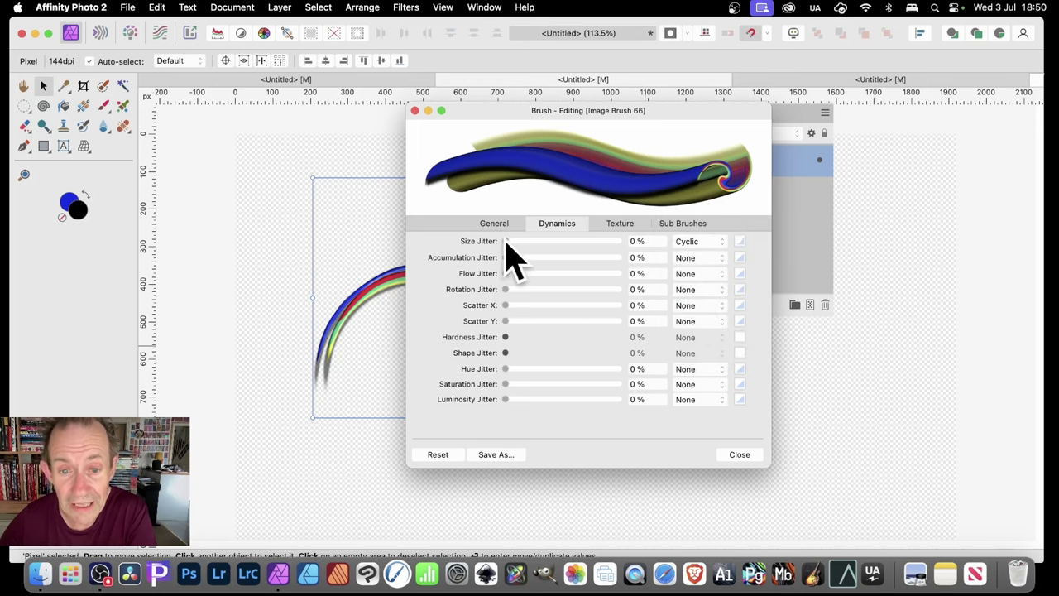
drag(505, 240, 602, 241)
click(739, 241)
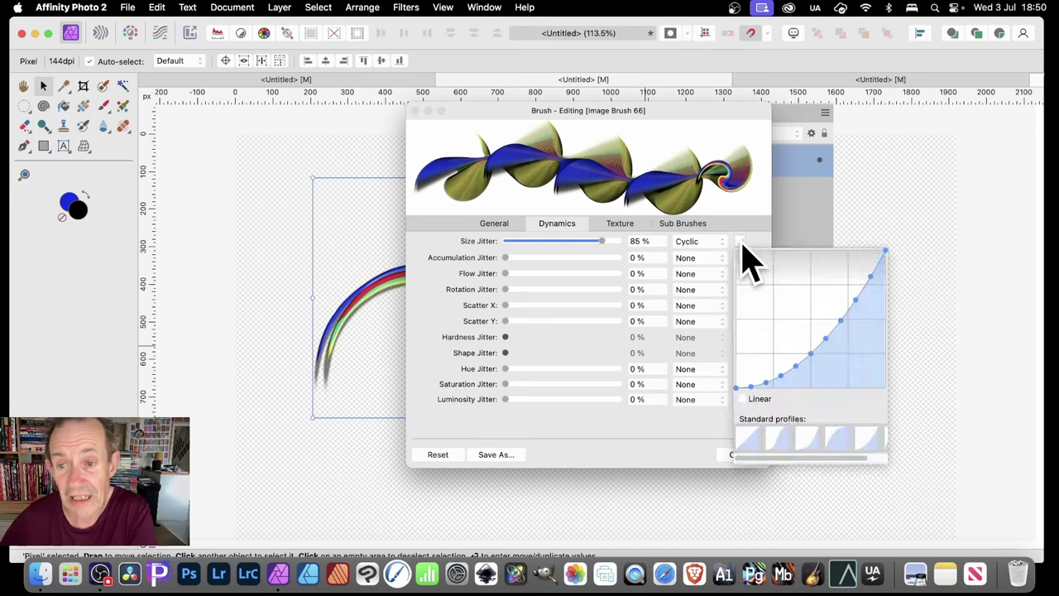
mouse_move(815, 356)
mouse_down()
mouse_move(799, 307)
mouse_move(819, 430)
mouse_move(793, 431)
mouse_up()
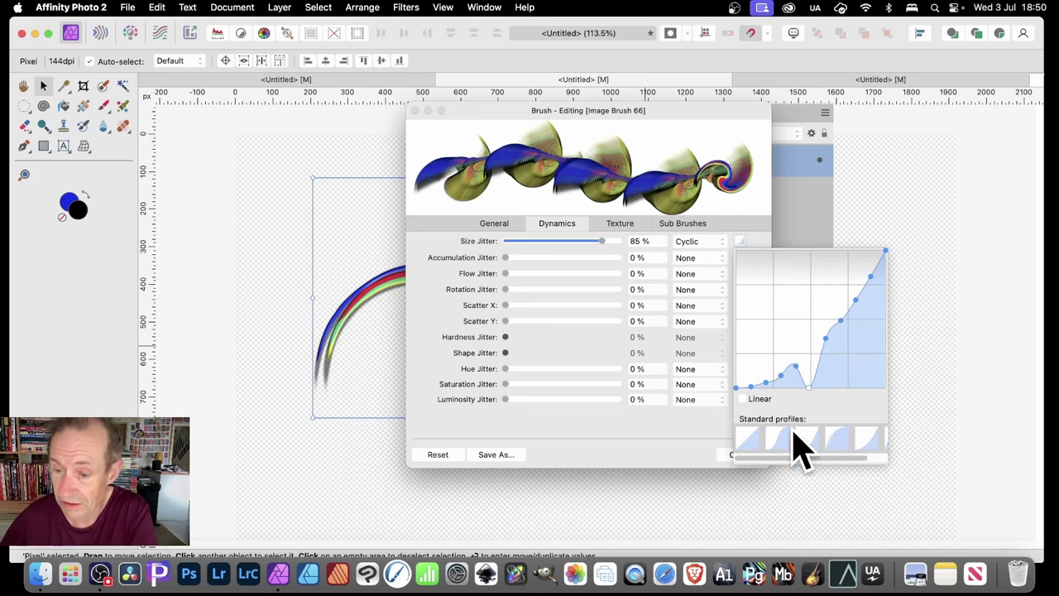
click(788, 438)
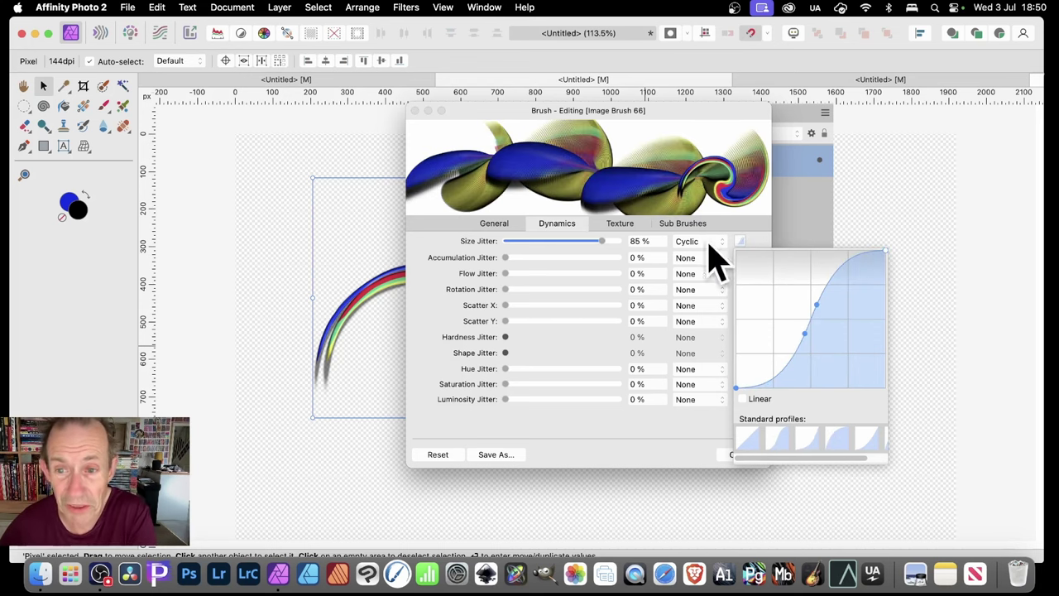
click(639, 451)
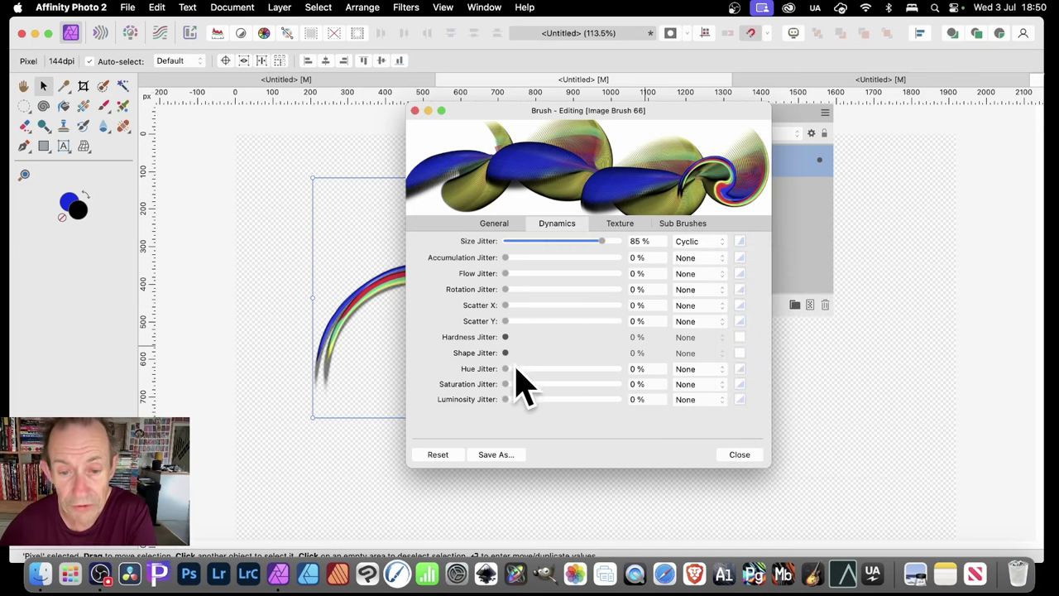
drag(507, 369, 639, 382)
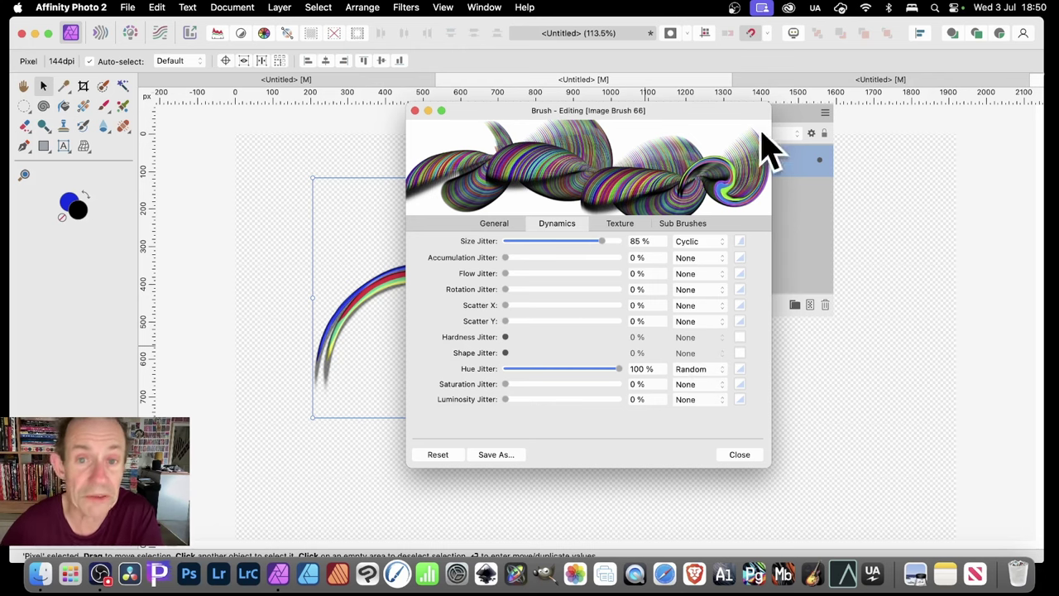
drag(571, 113, 805, 135)
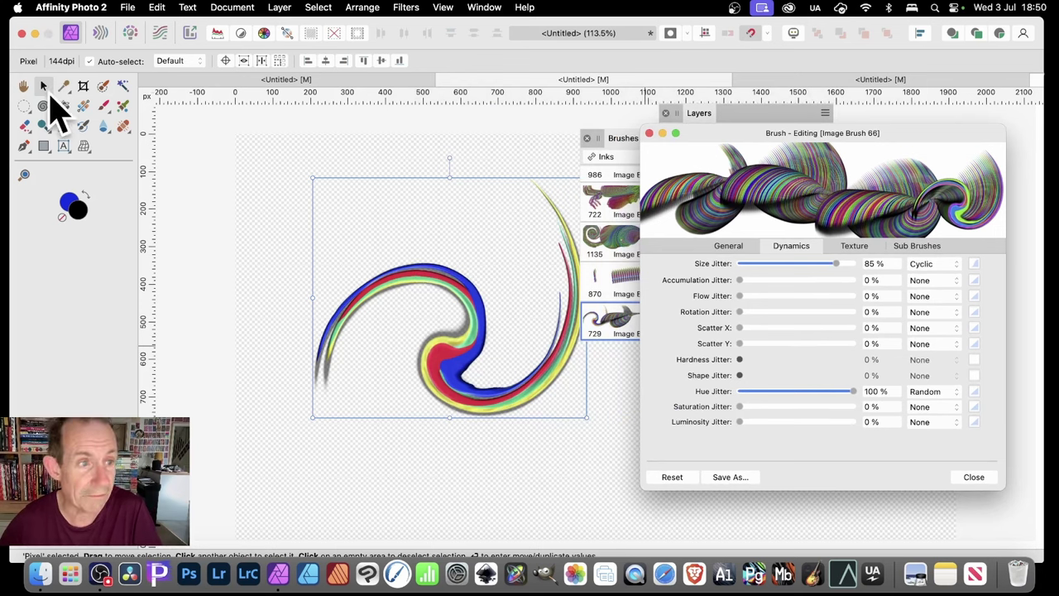
Delete the swirl layer, size Image Brush 66 to 398.4 px, and paint a large rainbow swirl.
click(453, 327)
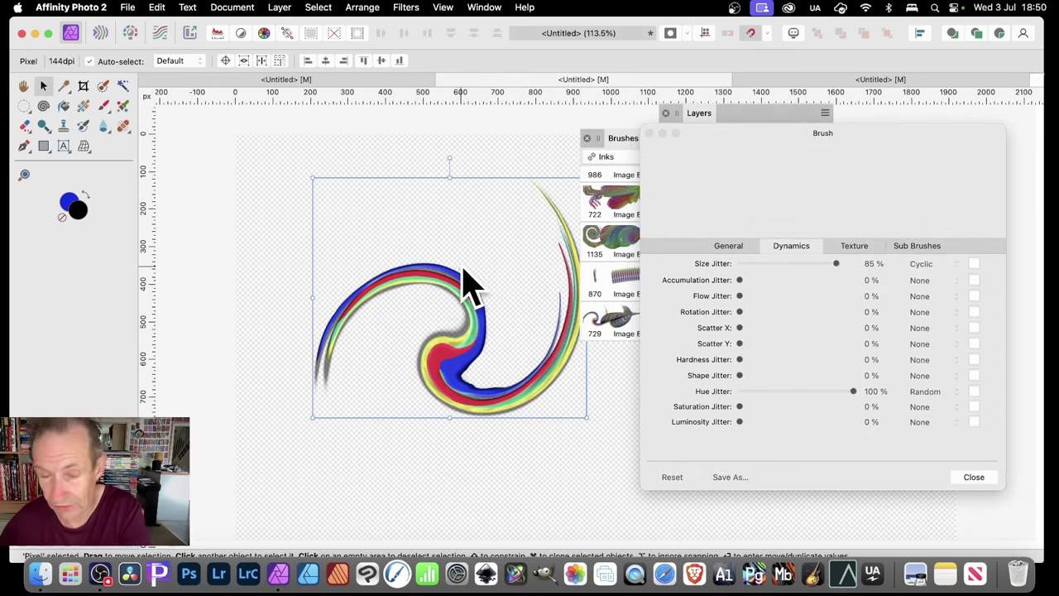
key(Delete)
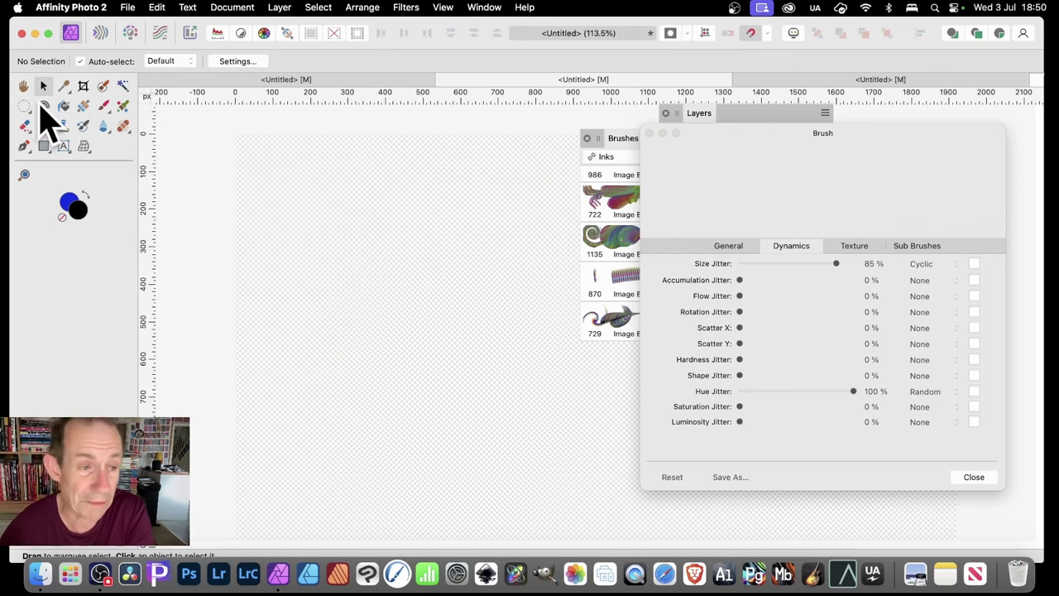
click(103, 108)
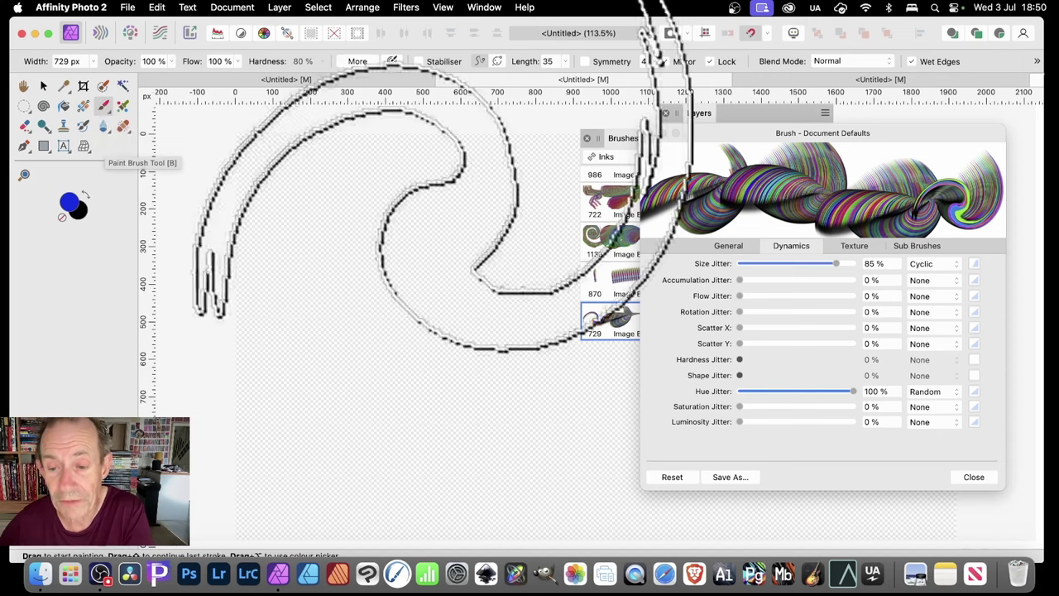
click(728, 246)
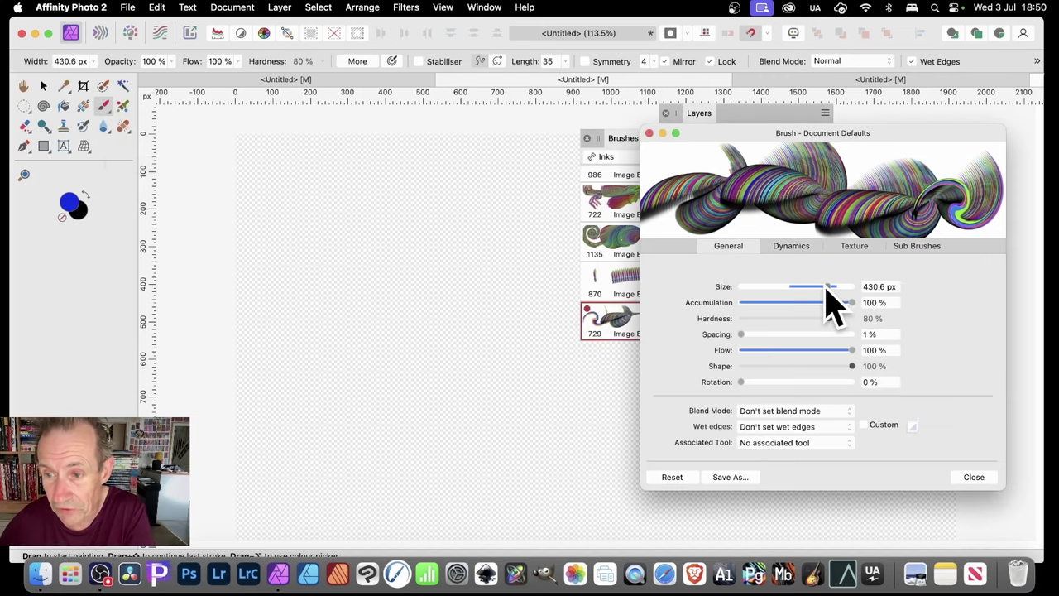
drag(825, 290, 803, 284)
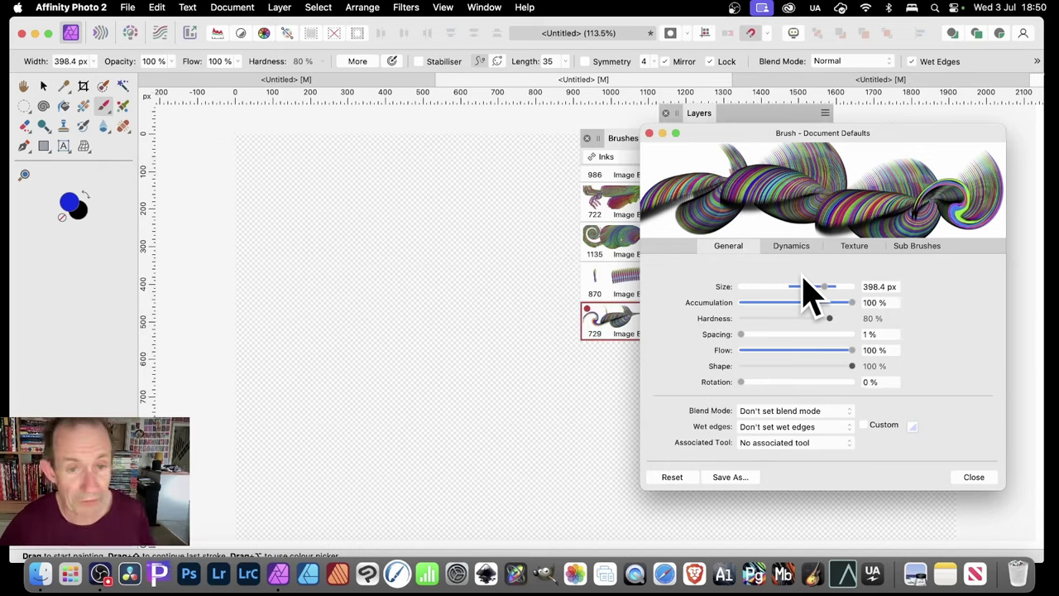
mouse_move(355, 276)
mouse_down()
mouse_move(284, 284)
mouse_move(543, 237)
mouse_move(463, 389)
mouse_move(539, 433)
mouse_move(426, 177)
mouse_move(426, 390)
mouse_move(414, 273)
mouse_move(447, 298)
mouse_move(468, 249)
mouse_up()
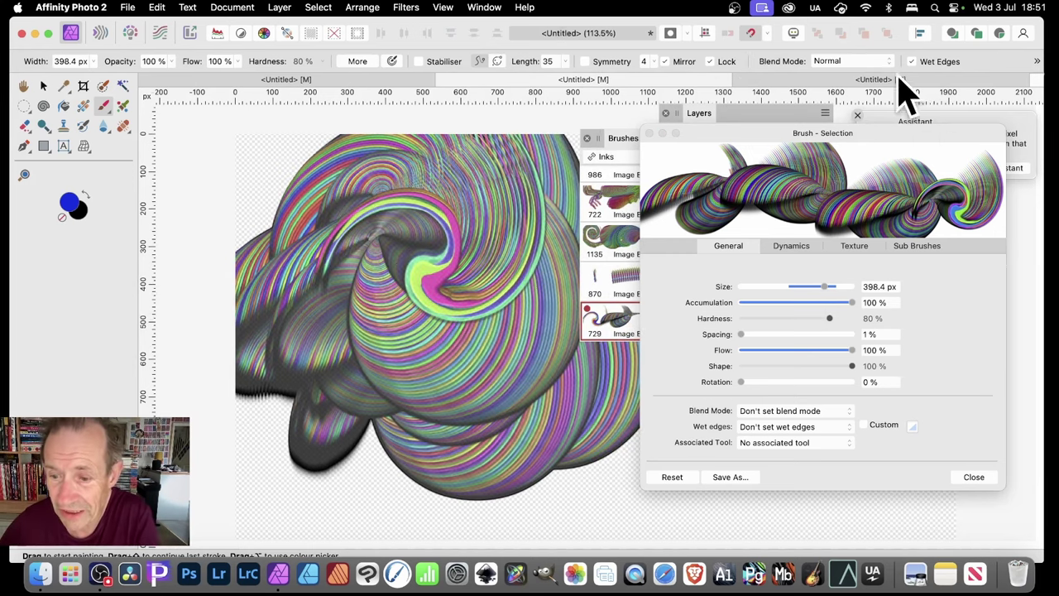
Set the brush's Wet edges to 'Set wet edges off' and paint one new swirl across the artwork.
click(800, 429)
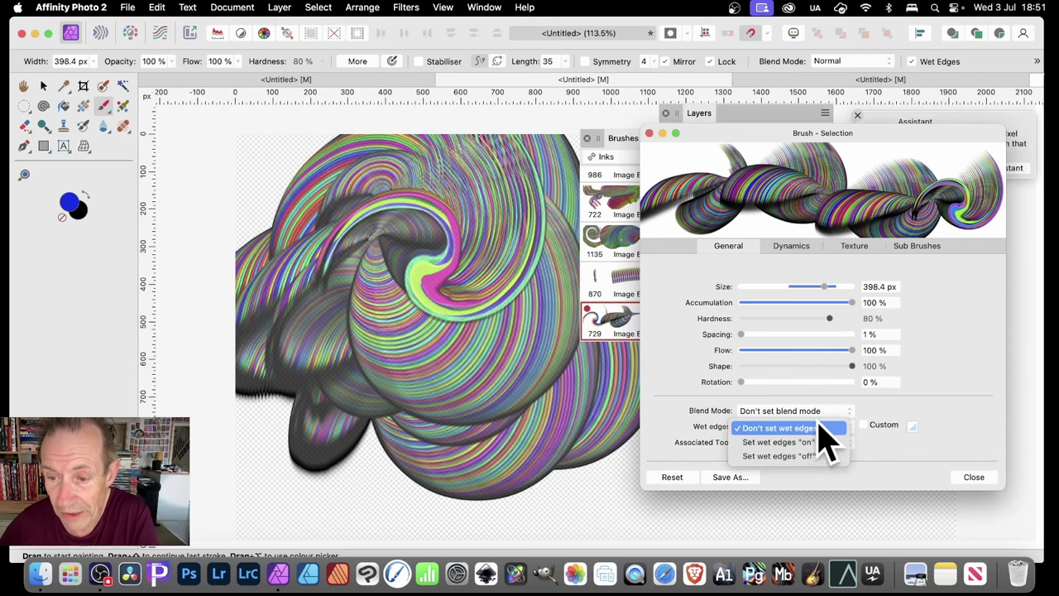
click(906, 70)
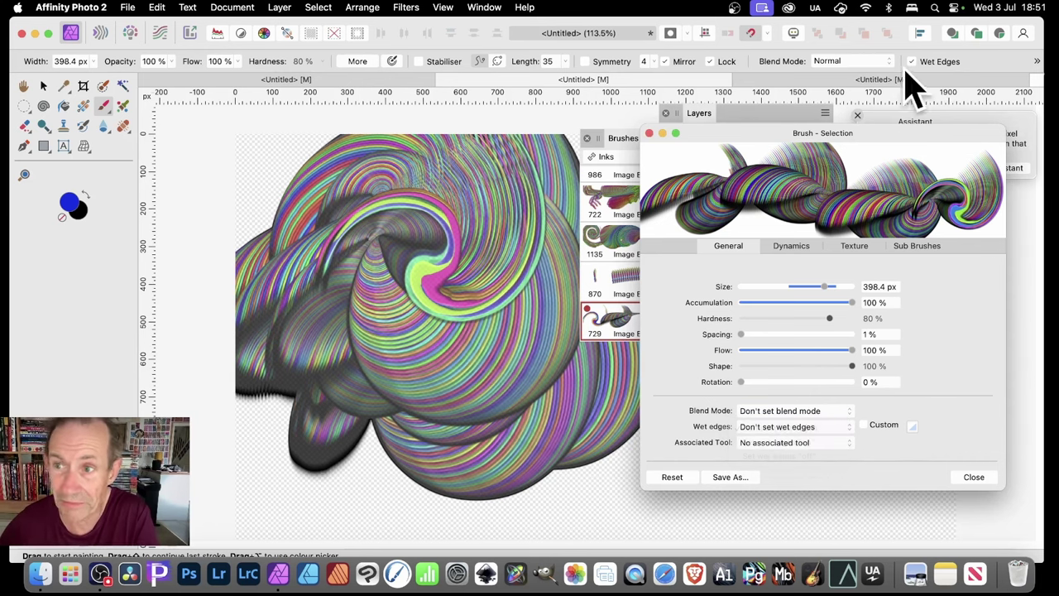
click(779, 427)
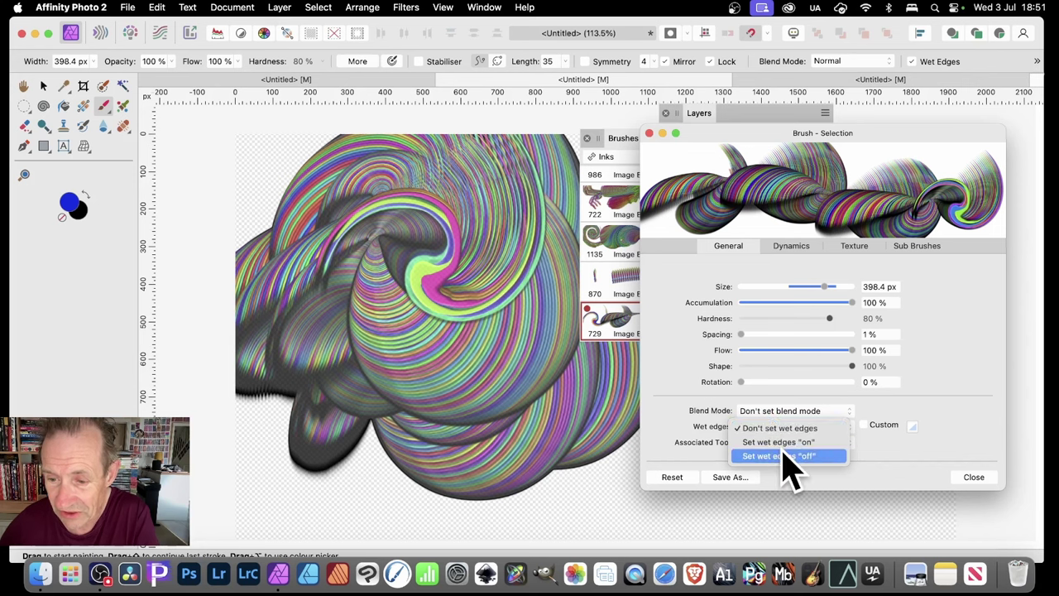
click(786, 455)
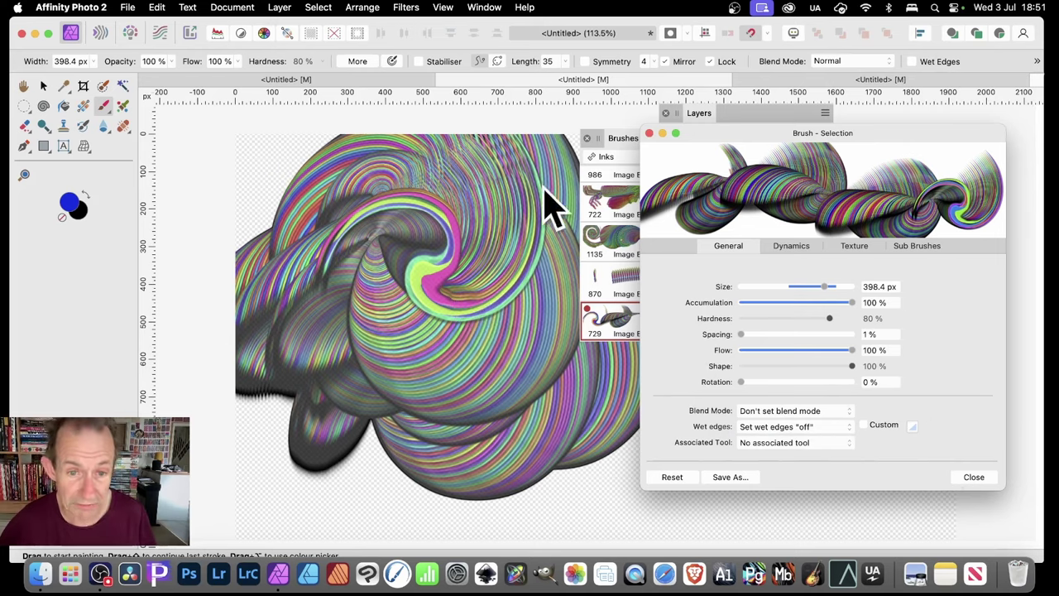
mouse_move(360, 267)
mouse_down()
mouse_move(331, 273)
mouse_move(428, 215)
mouse_move(451, 351)
mouse_move(486, 248)
mouse_move(451, 181)
mouse_move(447, 368)
mouse_move(430, 256)
mouse_move(385, 219)
mouse_move(470, 397)
mouse_move(517, 208)
mouse_move(441, 203)
mouse_move(360, 298)
mouse_move(426, 149)
mouse_move(334, 203)
mouse_move(486, 267)
mouse_move(474, 287)
mouse_move(508, 196)
mouse_move(468, 248)
mouse_move(550, 199)
mouse_move(542, 248)
mouse_move(463, 269)
mouse_move(464, 298)
mouse_move(506, 269)
mouse_move(426, 199)
mouse_move(418, 364)
mouse_move(437, 249)
mouse_move(322, 207)
mouse_up()
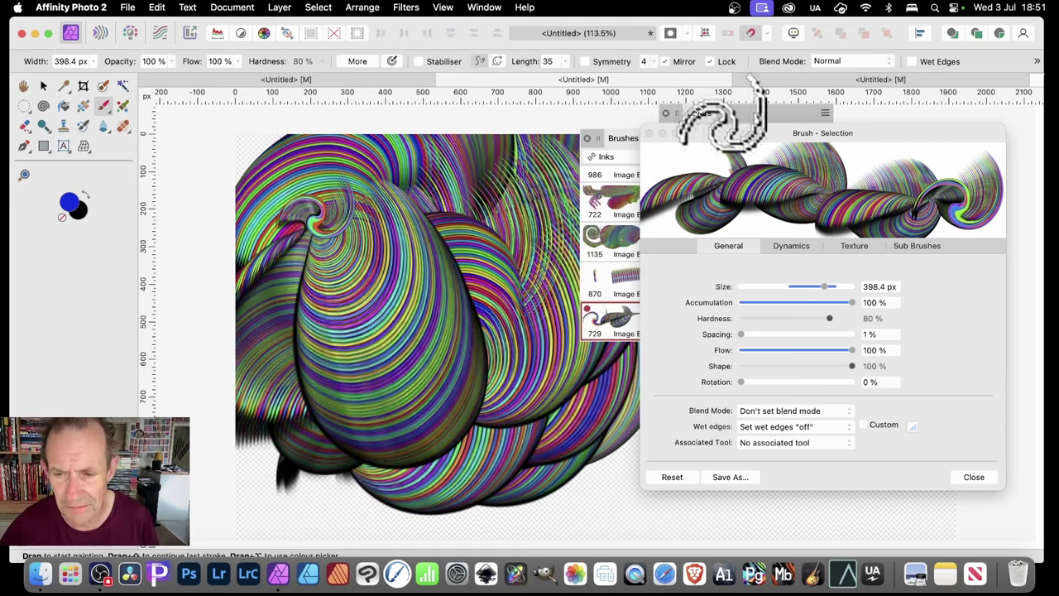
Set Rotation Jitter to 100% in Dynamics and paint two test swirls across the canvas.
click(803, 247)
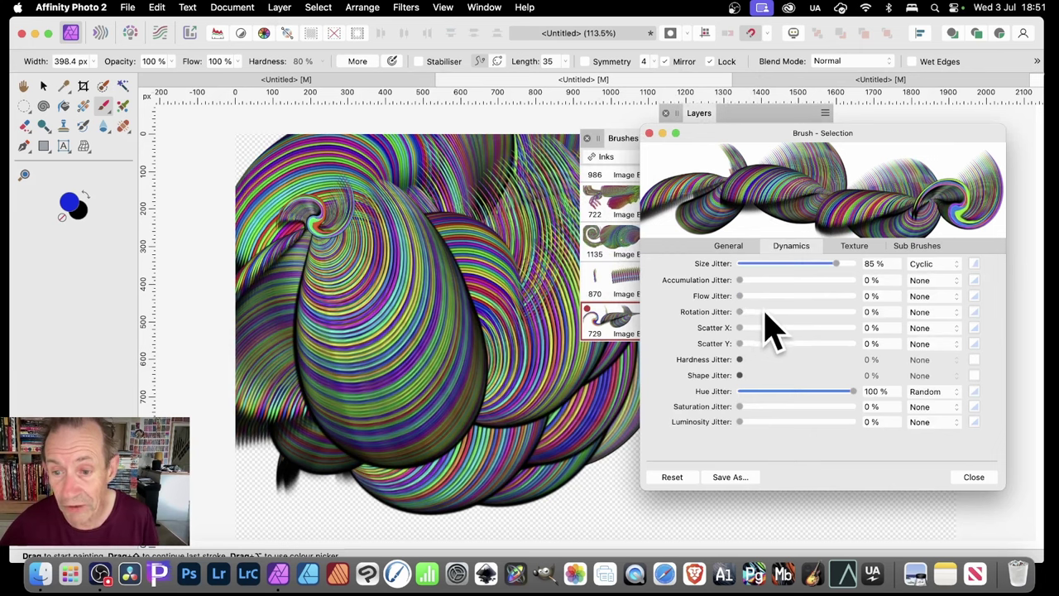
drag(765, 313, 898, 315)
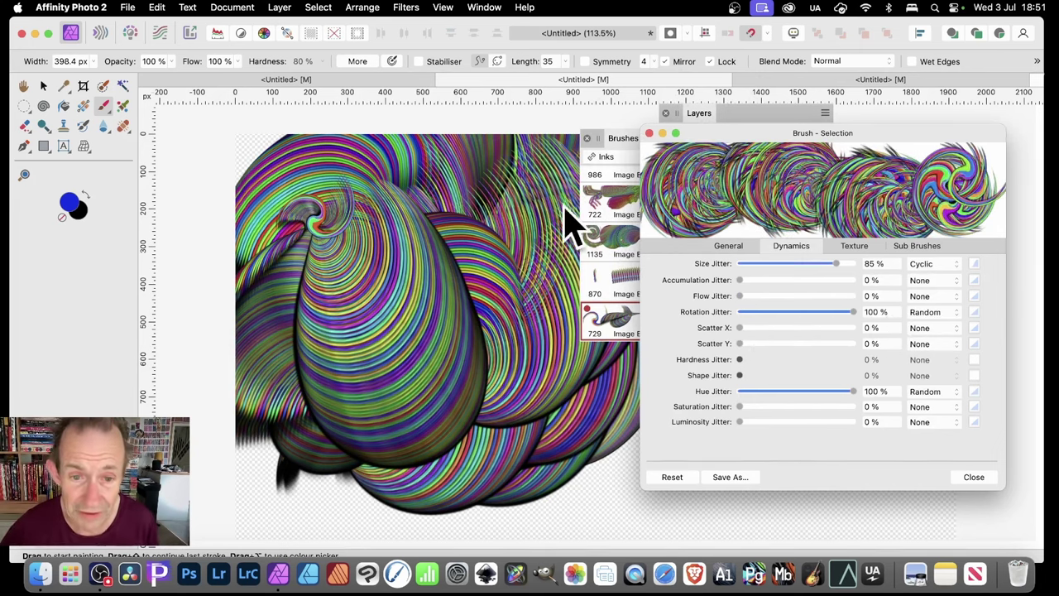
mouse_move(381, 278)
mouse_down()
mouse_move(343, 240)
mouse_move(397, 248)
mouse_move(451, 319)
mouse_move(389, 425)
mouse_move(678, 485)
mouse_move(870, 480)
mouse_move(935, 496)
mouse_up()
mouse_move(538, 347)
mouse_down()
mouse_move(508, 189)
mouse_move(284, 177)
mouse_move(461, 331)
mouse_move(376, 116)
mouse_up()
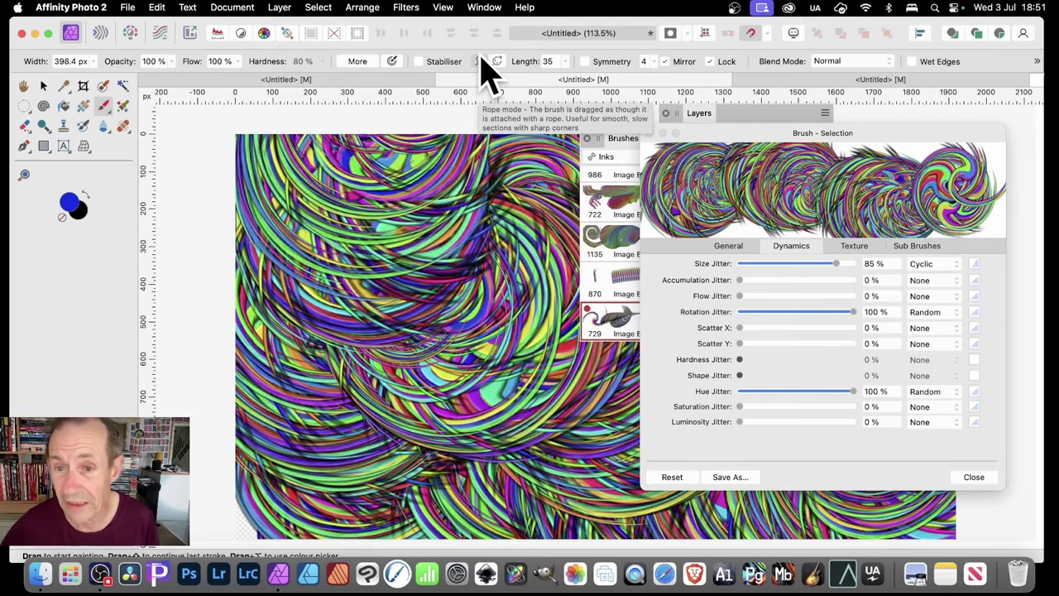
Make rotation jitter Cyclic with an ease-in S-curve standard profile.
click(939, 312)
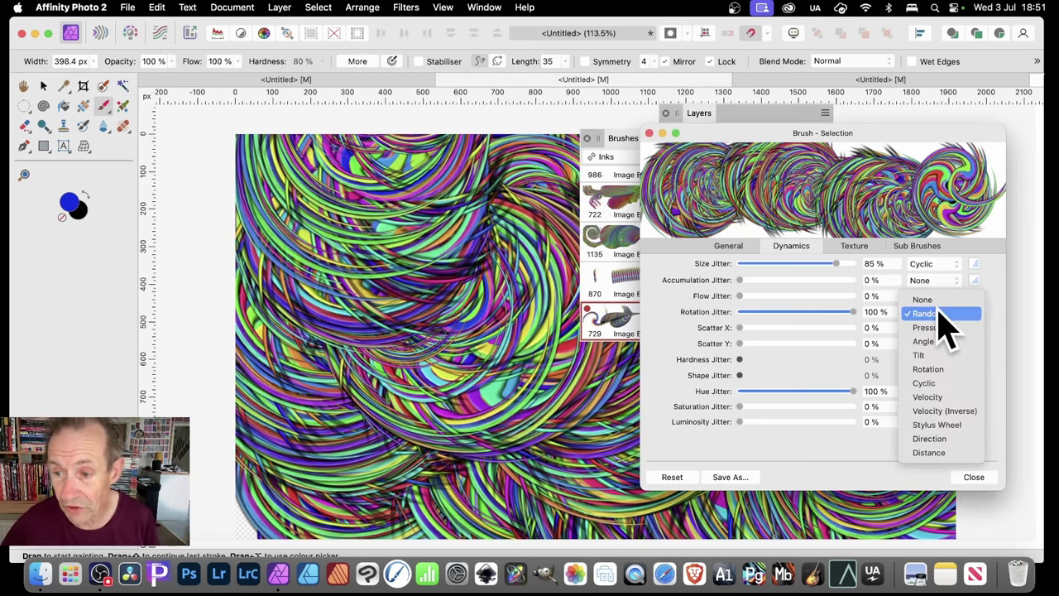
click(945, 384)
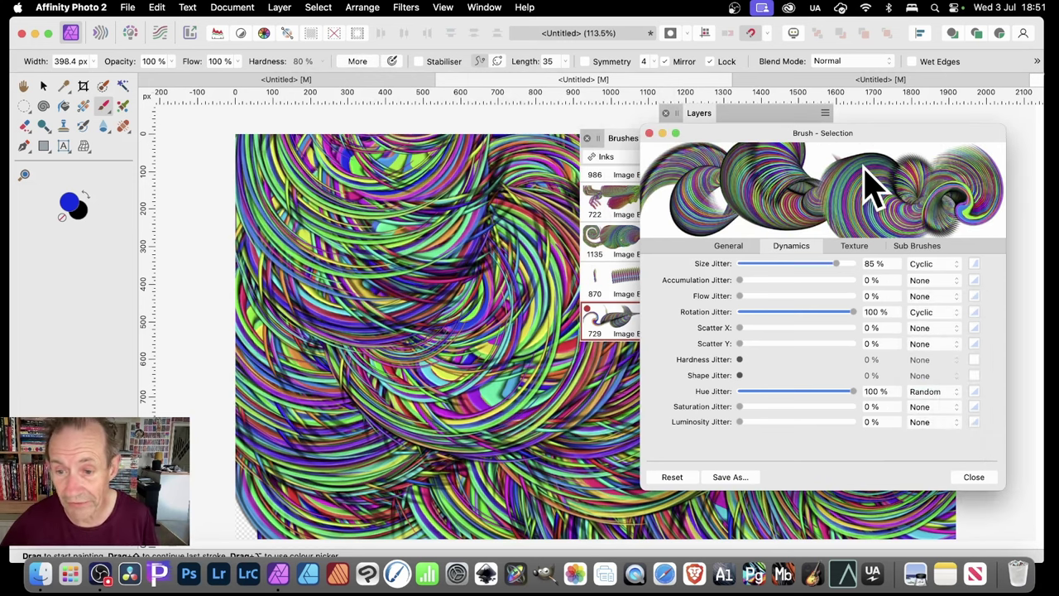
click(975, 313)
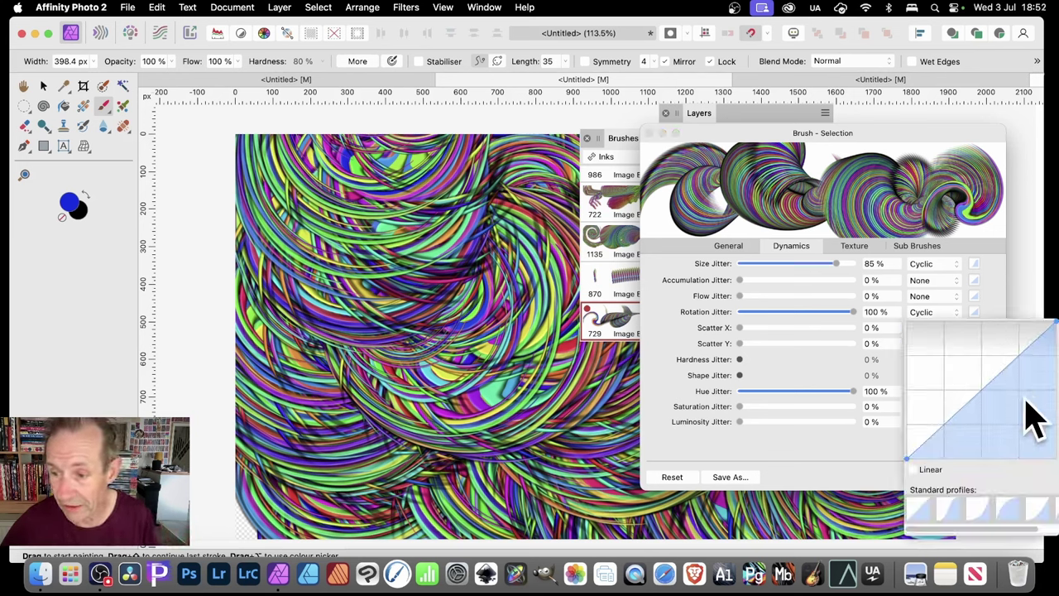
click(954, 510)
click(978, 506)
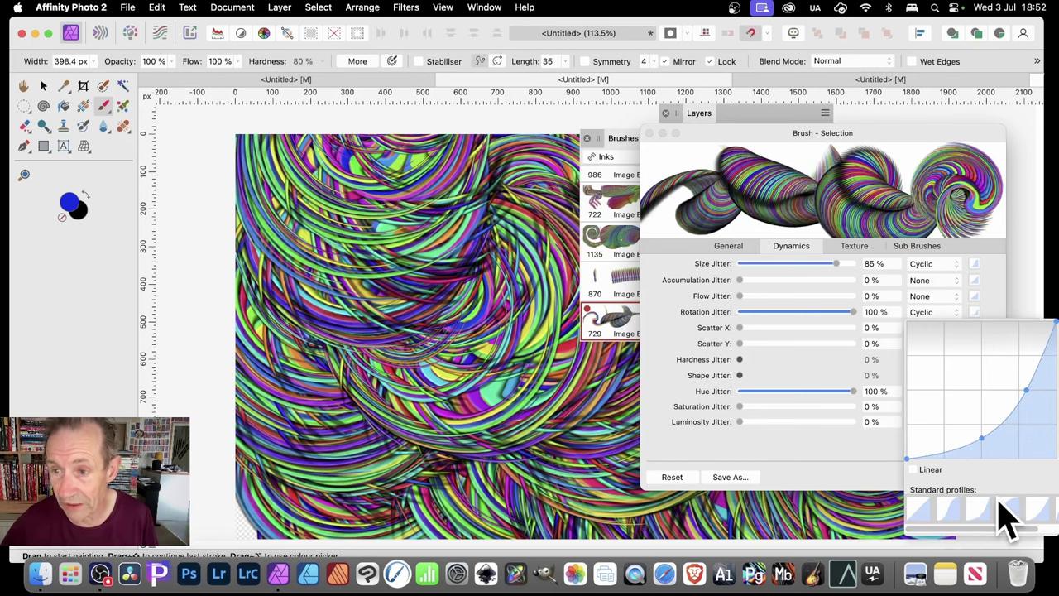
click(1000, 505)
click(972, 508)
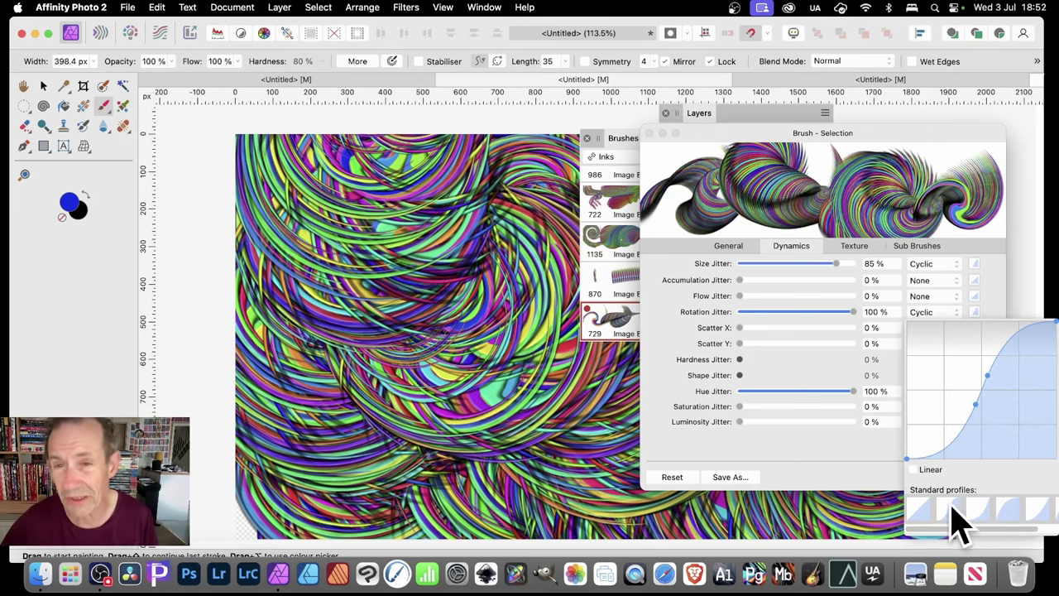
click(792, 454)
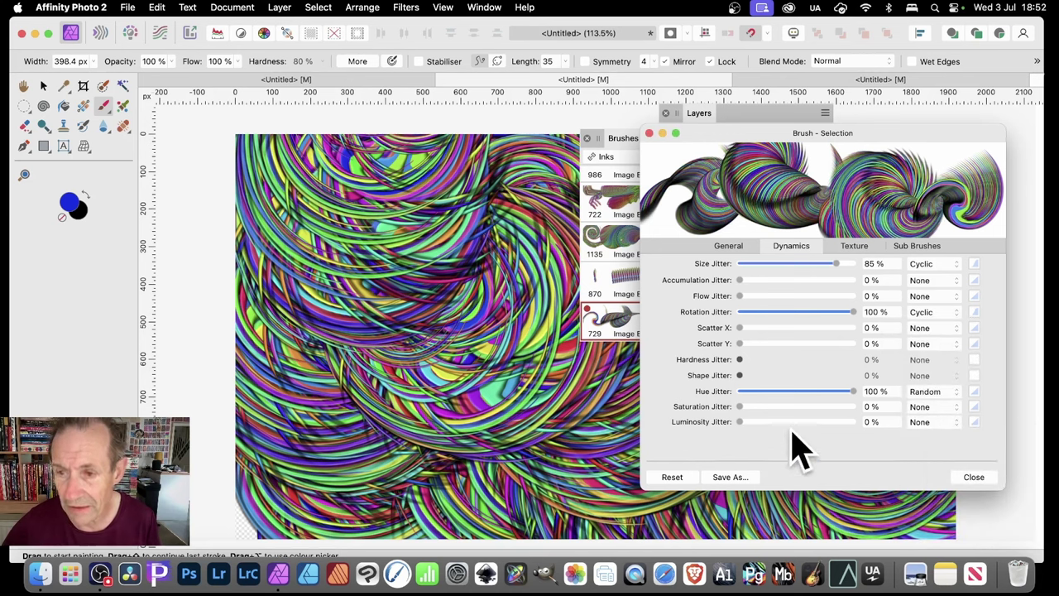
Close the brush settings, paint one large twisted-ribbon swirl, and move the Brushes panel aside.
click(728, 246)
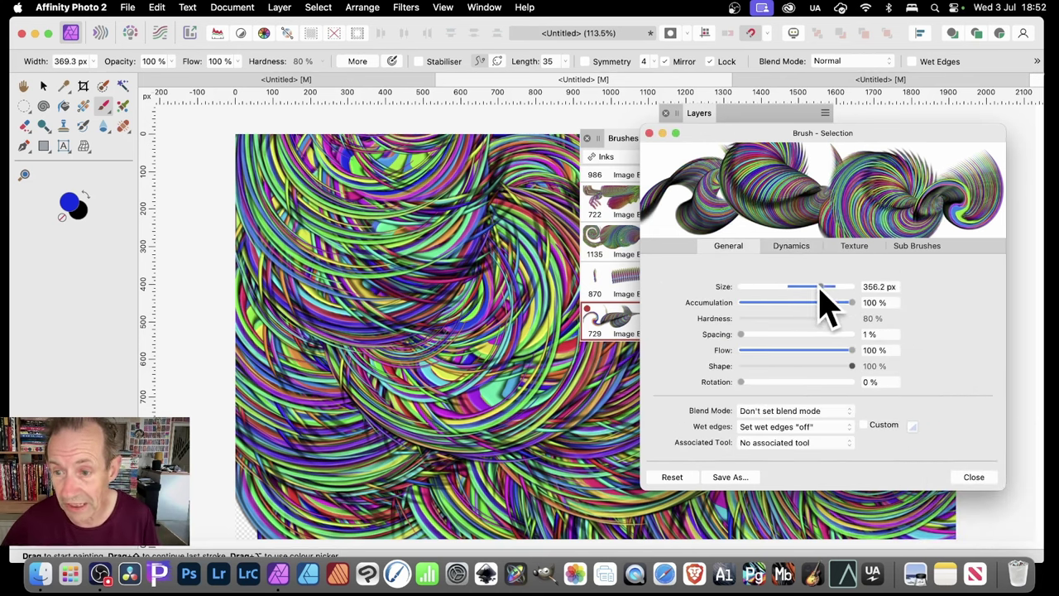
click(976, 478)
mouse_move(497, 248)
mouse_down()
mouse_move(461, 279)
mouse_move(472, 255)
mouse_move(449, 311)
mouse_move(377, 397)
mouse_move(355, 284)
mouse_move(532, 425)
mouse_move(791, 450)
mouse_move(827, 315)
mouse_move(901, 421)
mouse_up()
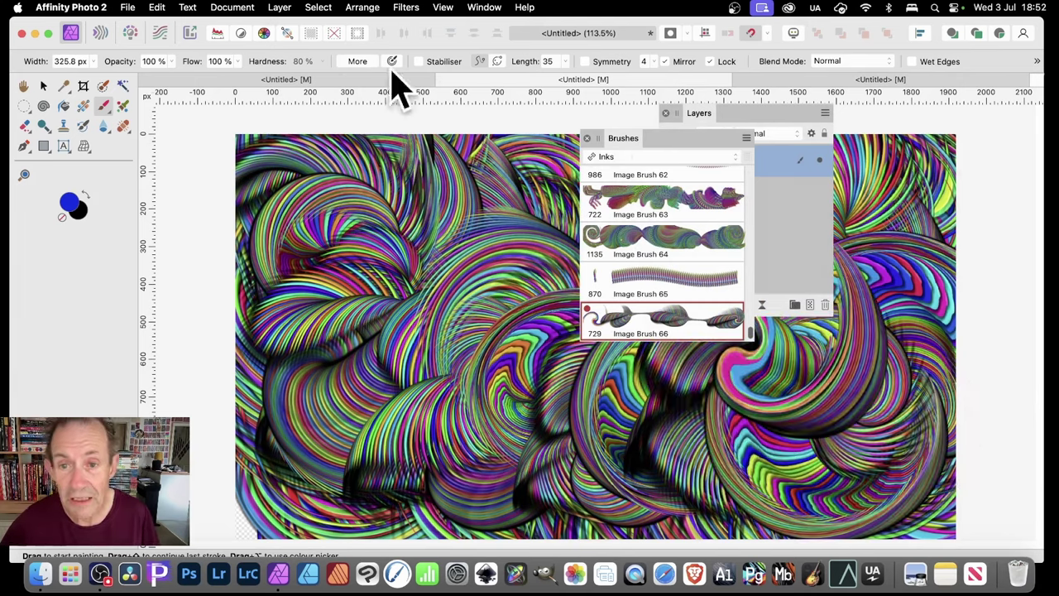
drag(620, 141, 848, 146)
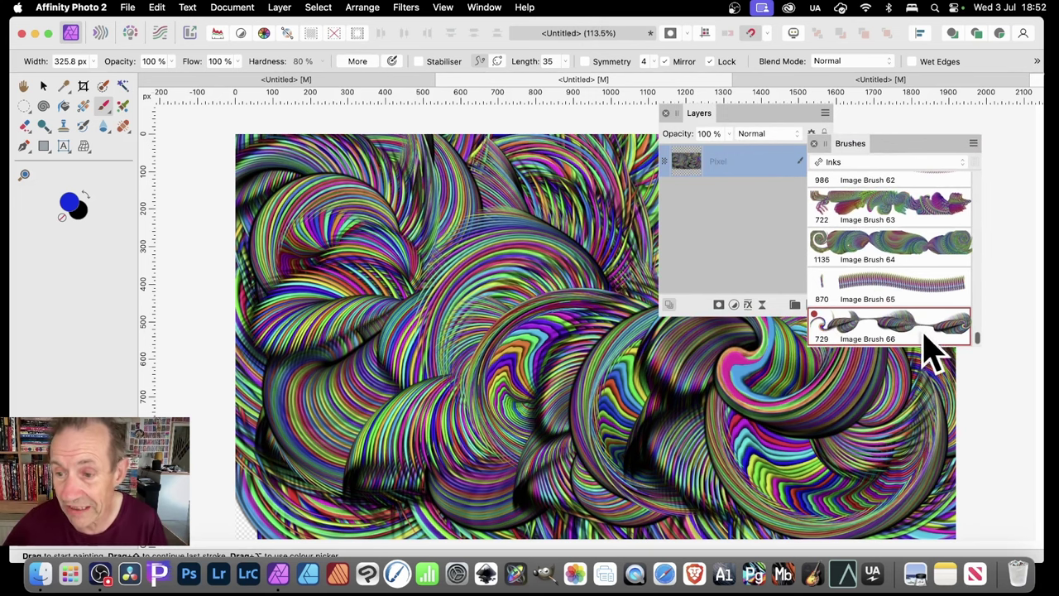
Duplicate Image Brush 66 as Image Brush 66 2, then test and undo a four-way symmetric dab.
right_click(861, 335)
click(884, 402)
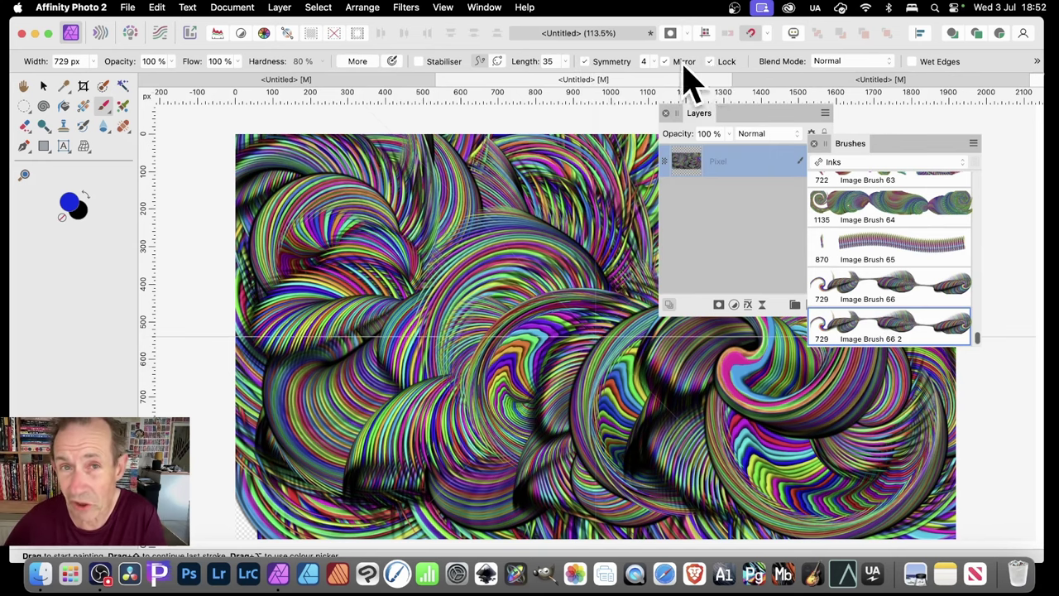
click(695, 158)
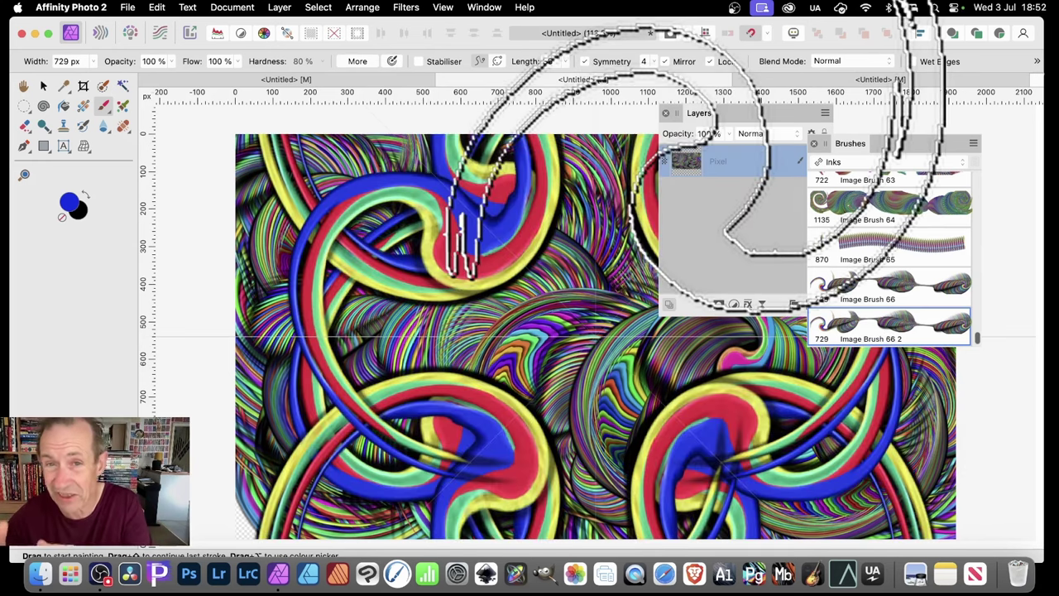
key(super+z)
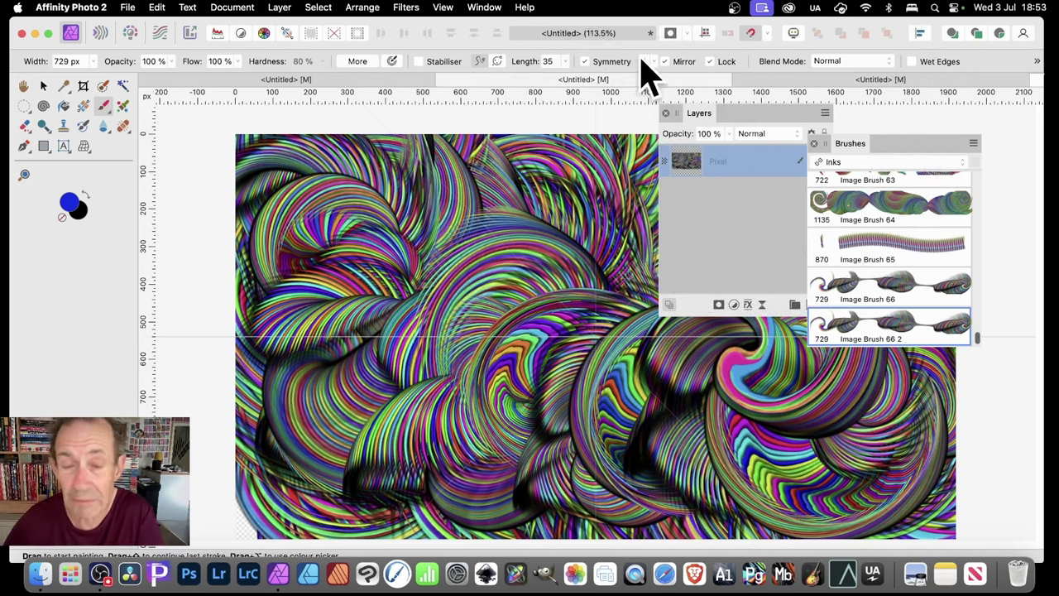
Paint four-way mirrored swirls around the centre, dropping the brush width to 300 px midway.
mouse_move(485, 449)
mouse_down()
mouse_move(508, 425)
mouse_move(402, 402)
mouse_move(356, 306)
mouse_move(215, 265)
mouse_move(256, 149)
mouse_move(165, 190)
mouse_move(207, 207)
mouse_move(307, 284)
mouse_move(472, 331)
mouse_move(473, 354)
mouse_move(467, 236)
mouse_up()
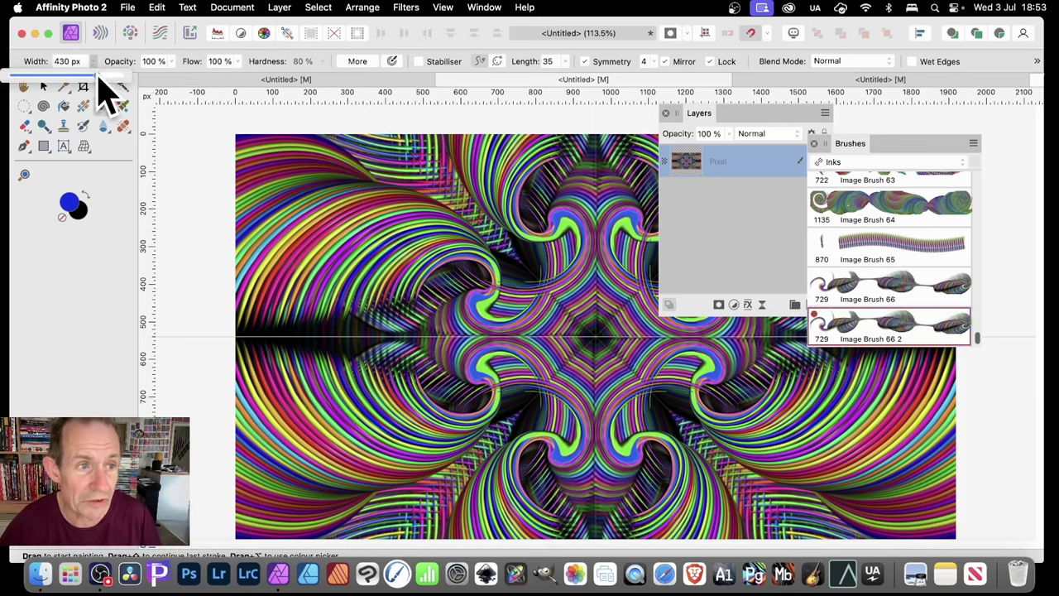
drag(91, 91, 145, 91)
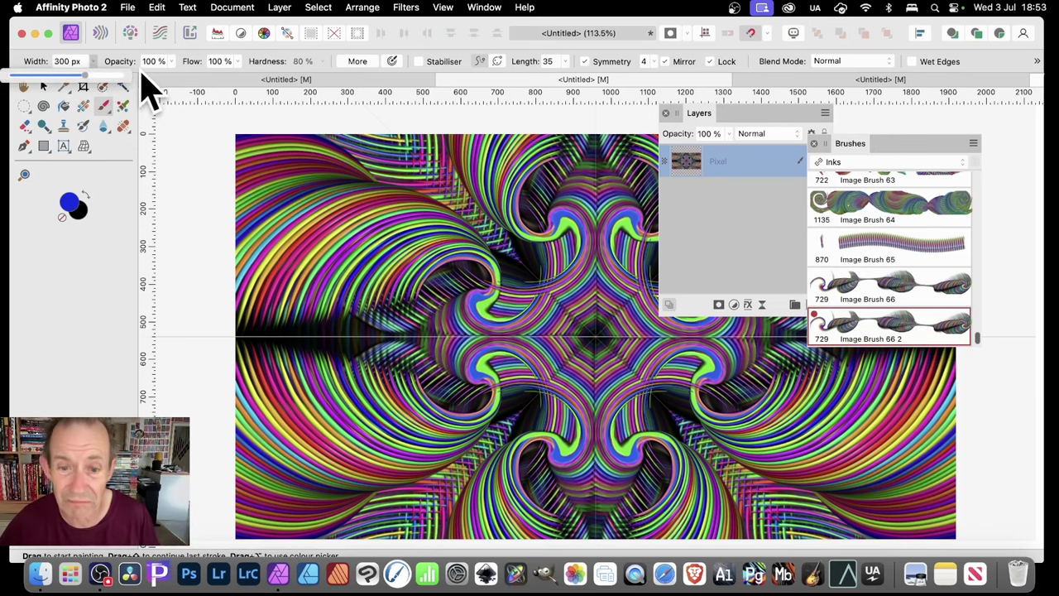
mouse_move(608, 274)
mouse_down()
mouse_move(620, 289)
mouse_move(584, 300)
mouse_move(605, 324)
mouse_move(603, 355)
mouse_move(591, 307)
mouse_move(468, 372)
mouse_move(453, 341)
mouse_move(425, 338)
mouse_move(413, 303)
mouse_move(345, 301)
mouse_move(301, 227)
mouse_move(287, 272)
mouse_move(253, 237)
mouse_move(154, 237)
mouse_move(177, 283)
mouse_move(278, 307)
mouse_move(417, 285)
mouse_move(546, 314)
mouse_move(581, 515)
mouse_move(497, 426)
mouse_move(366, 350)
mouse_move(397, 232)
mouse_move(234, 294)
mouse_move(236, 190)
mouse_move(170, 237)
mouse_move(158, 190)
mouse_move(109, 178)
mouse_up()
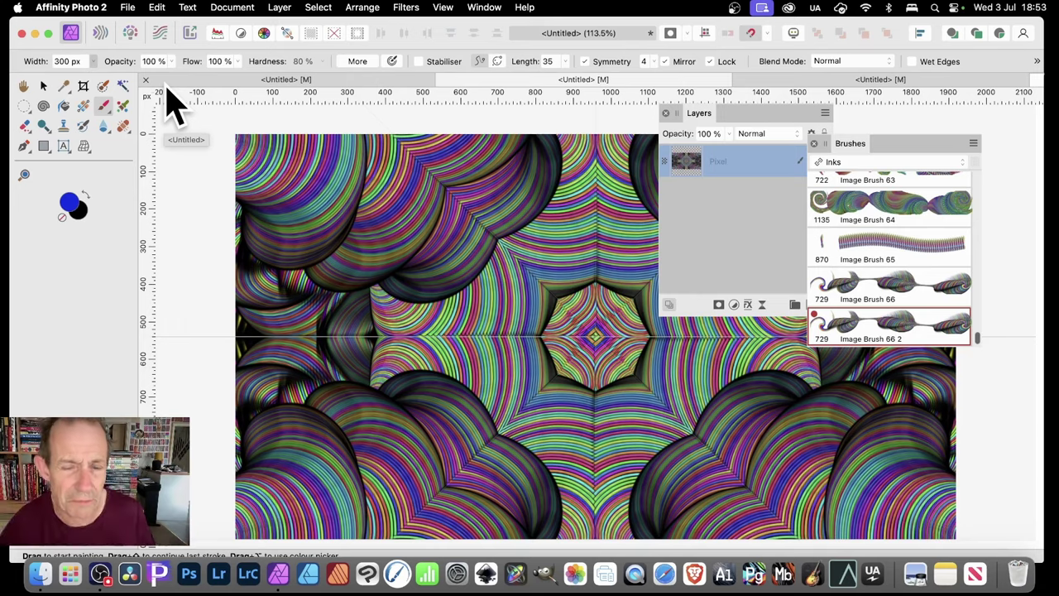
mouse_move(463, 248)
mouse_down()
mouse_move(472, 307)
mouse_move(567, 390)
mouse_move(497, 237)
mouse_move(459, 323)
mouse_move(402, 272)
mouse_move(425, 212)
mouse_move(402, 218)
mouse_move(389, 169)
mouse_move(273, 208)
mouse_move(350, 243)
mouse_move(317, 162)
mouse_move(260, 307)
mouse_move(237, 296)
mouse_move(348, 172)
mouse_move(417, 207)
mouse_move(488, 214)
mouse_move(450, 273)
mouse_move(390, 166)
mouse_move(248, 170)
mouse_up()
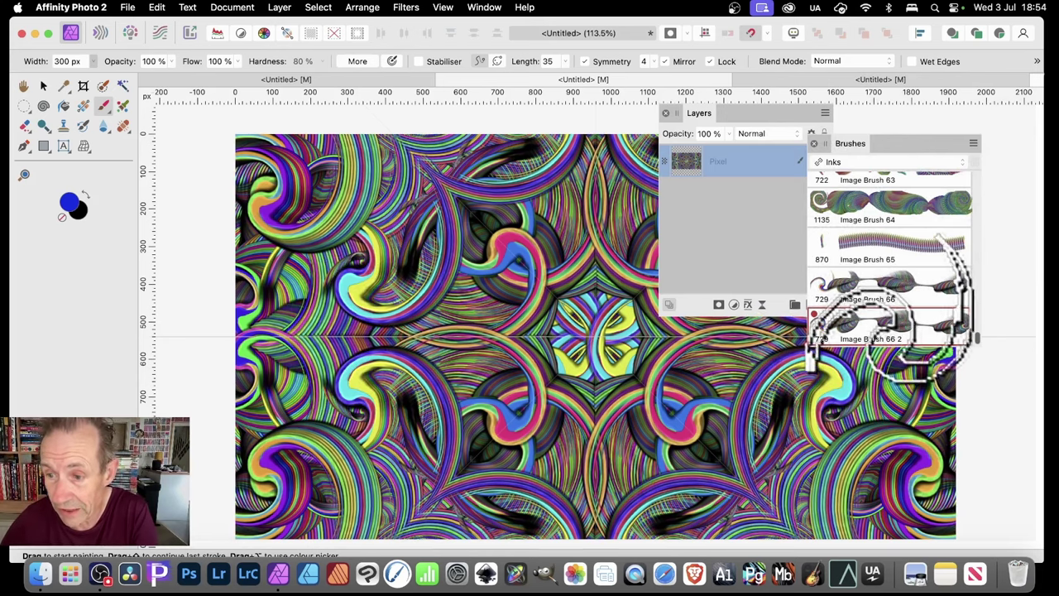
In Image Brush 66 2's Dynamics, set Rotation Jitter to 100% with a Cyclic controller.
double_click(890, 323)
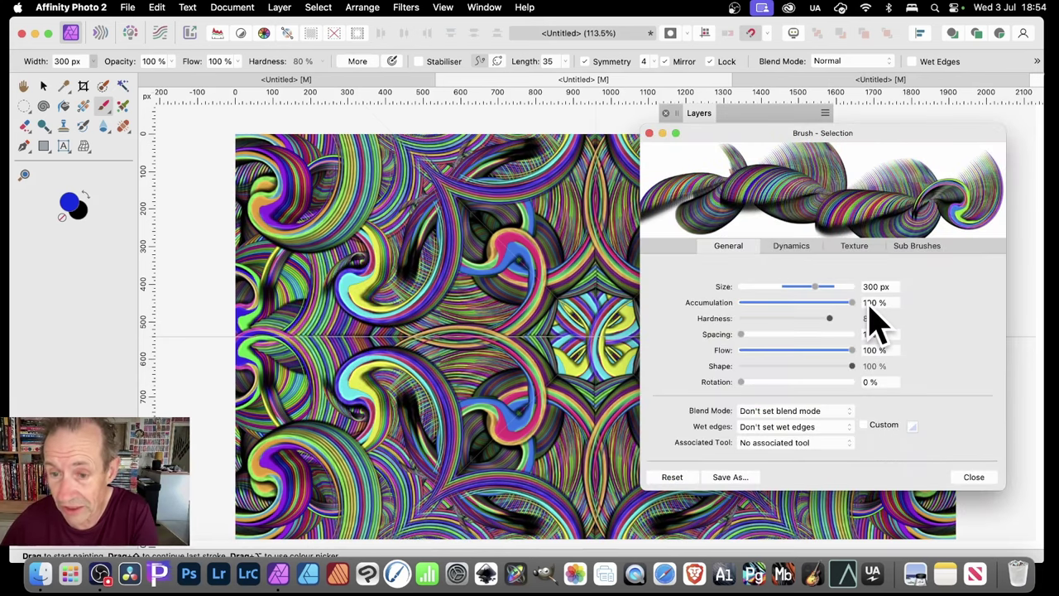
click(811, 246)
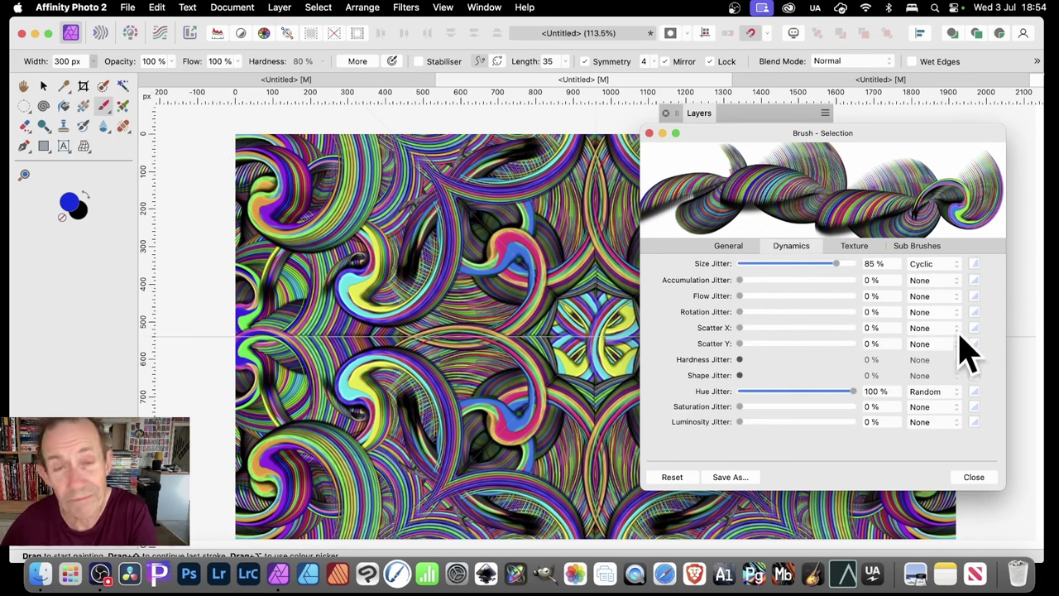
drag(745, 311, 906, 318)
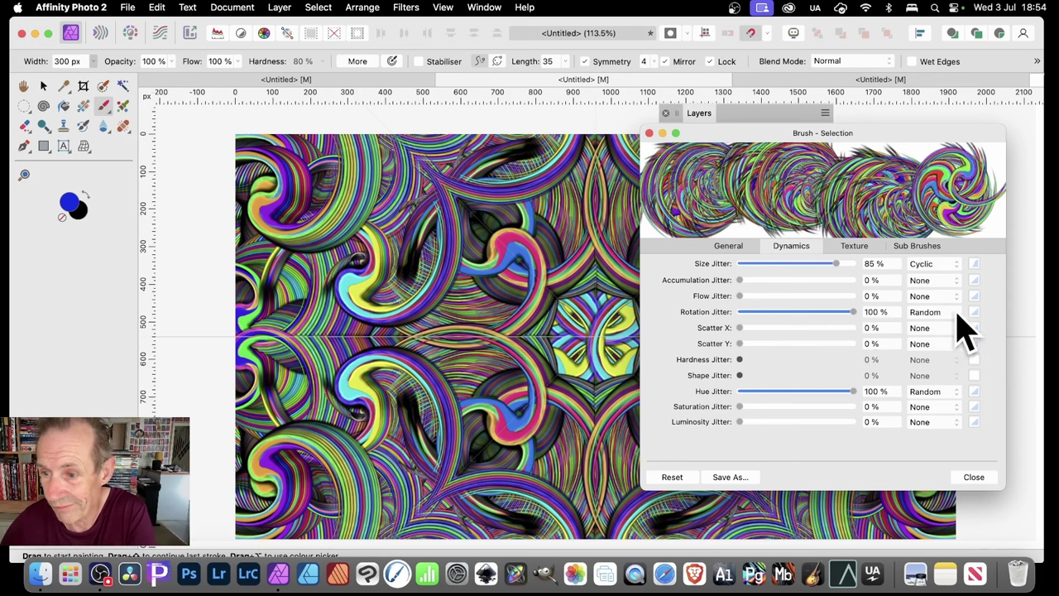
click(958, 314)
click(952, 383)
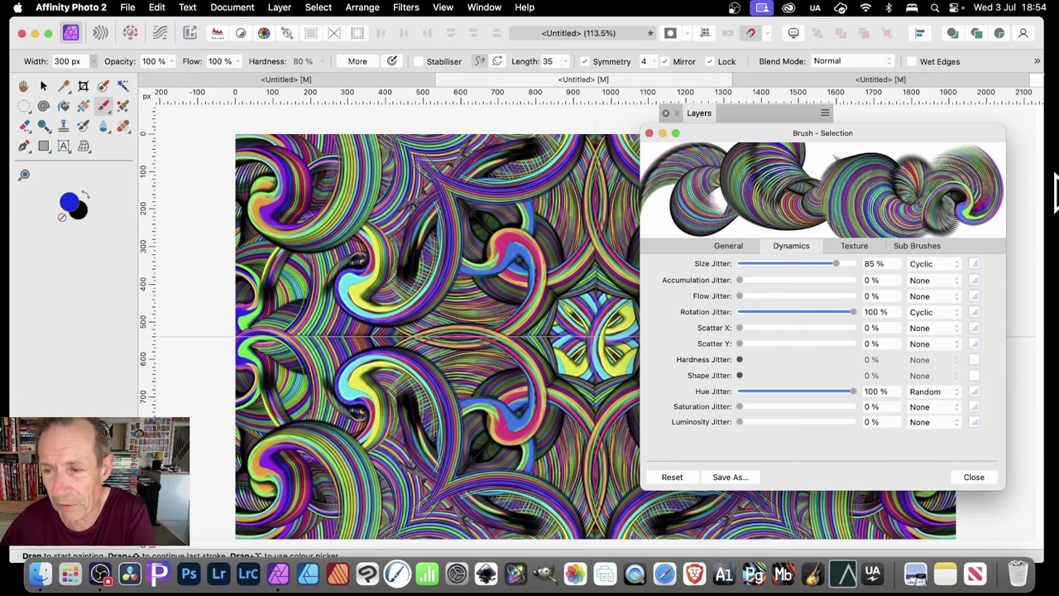
Reshape the rotation jitter curve into a double-humped wave and close the brush settings.
click(977, 313)
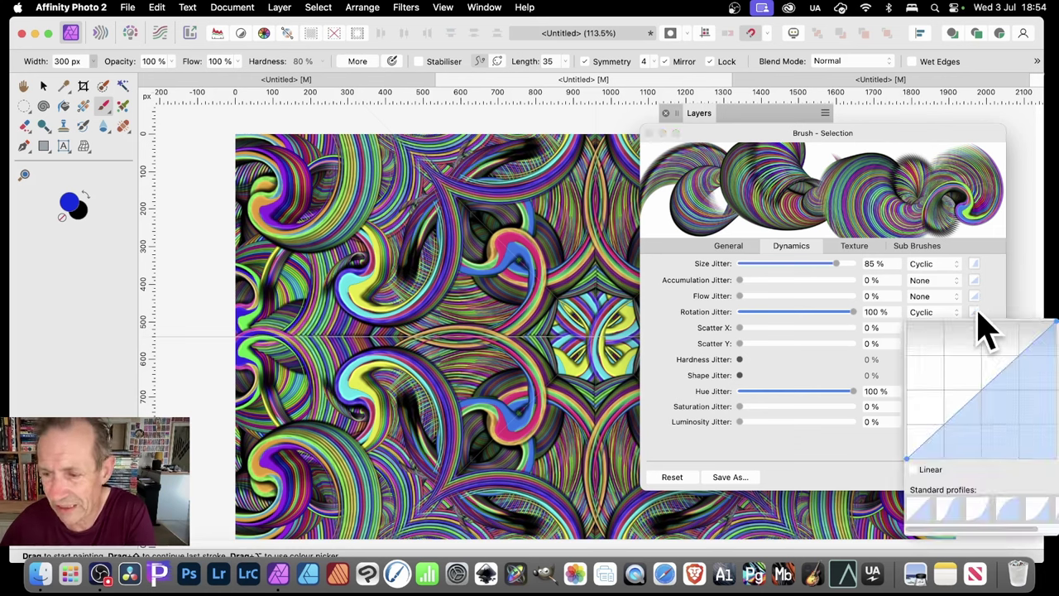
click(953, 507)
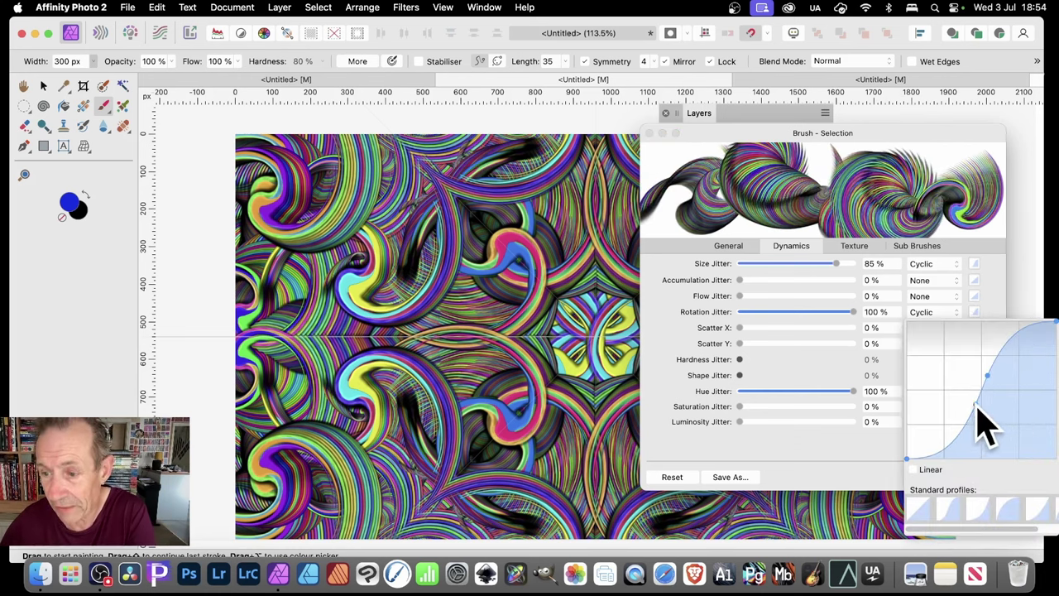
mouse_move(978, 406)
mouse_down()
mouse_move(943, 390)
mouse_move(924, 350)
mouse_move(943, 420)
mouse_up()
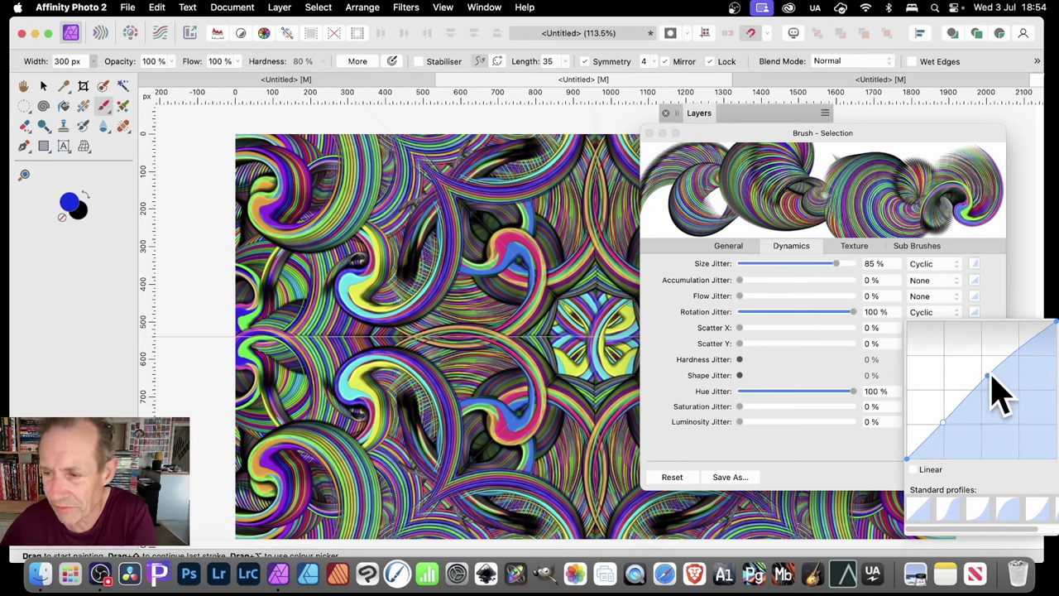
mouse_move(992, 377)
mouse_down()
mouse_move(988, 355)
mouse_move(1000, 345)
mouse_move(1018, 424)
mouse_up()
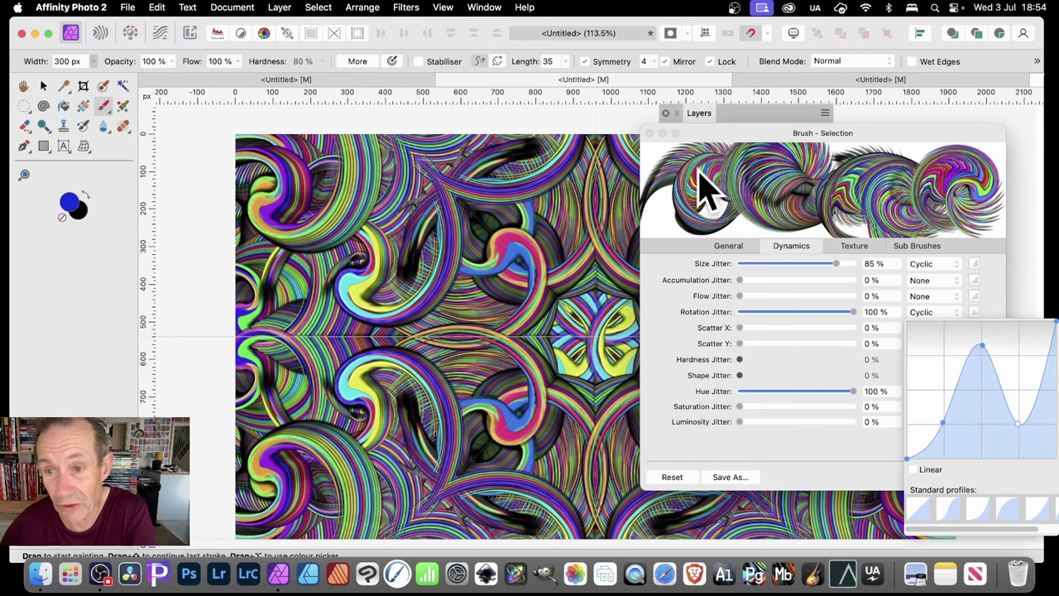
click(861, 488)
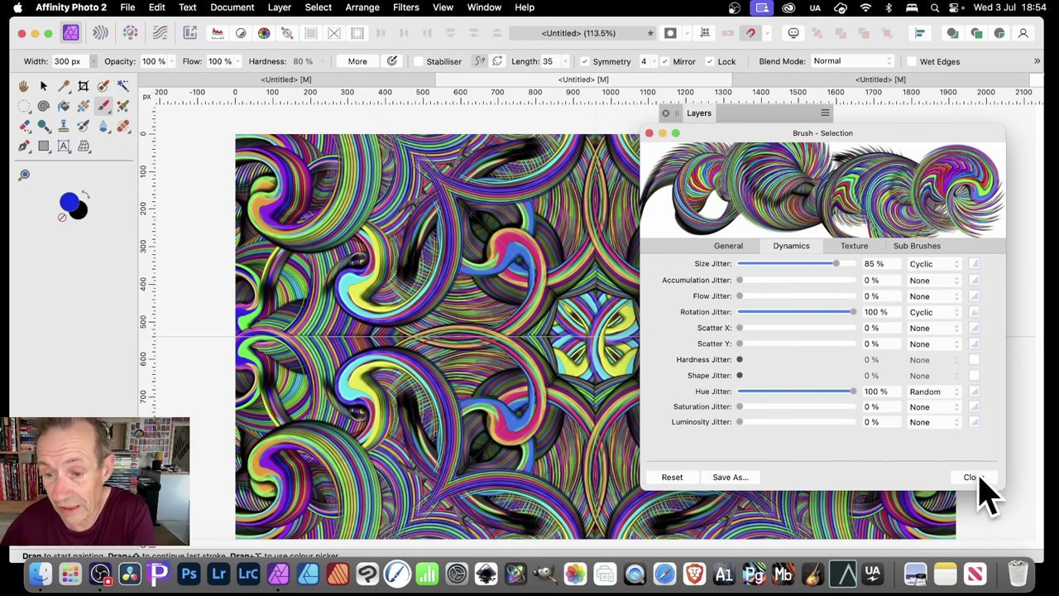
click(972, 477)
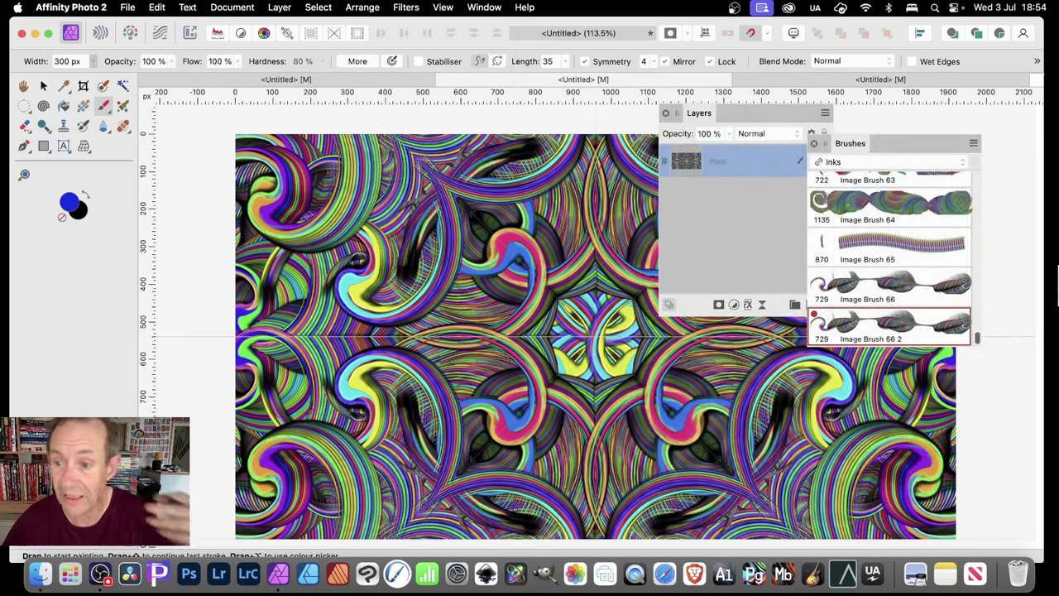
Paint mirrored strokes, shrink the brush to 211.3 px, then paint a cyan rosette at the centre.
mouse_move(497, 207)
mouse_down()
mouse_move(485, 106)
mouse_move(502, 157)
mouse_move(461, 320)
mouse_move(508, 374)
mouse_move(496, 303)
mouse_move(425, 319)
mouse_move(447, 240)
mouse_move(413, 201)
mouse_move(302, 217)
mouse_move(331, 207)
mouse_move(532, 284)
mouse_move(526, 310)
mouse_move(331, 142)
mouse_move(780, 307)
mouse_up()
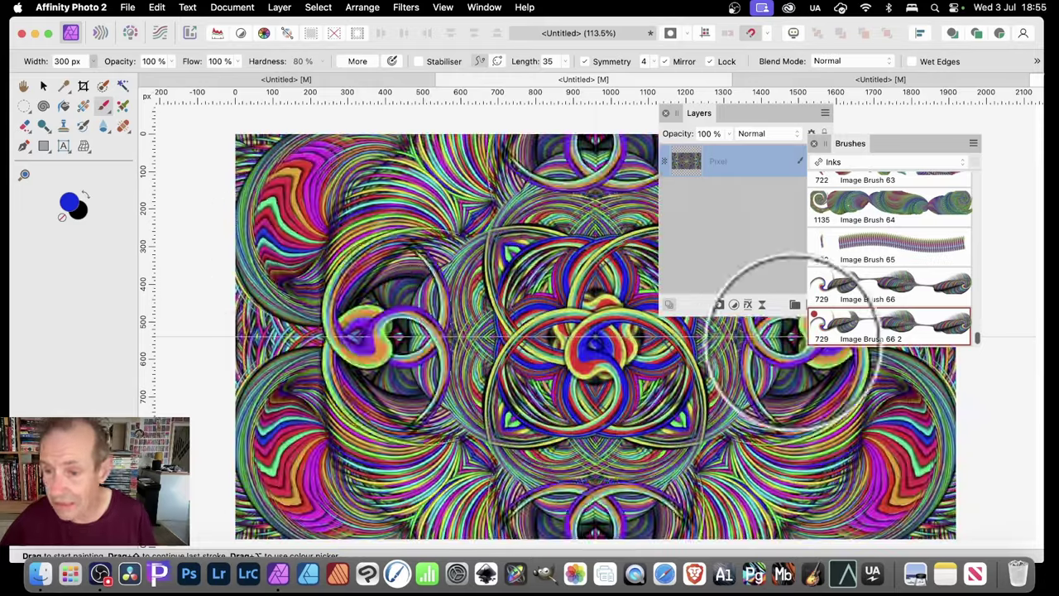
double_click(875, 340)
click(726, 247)
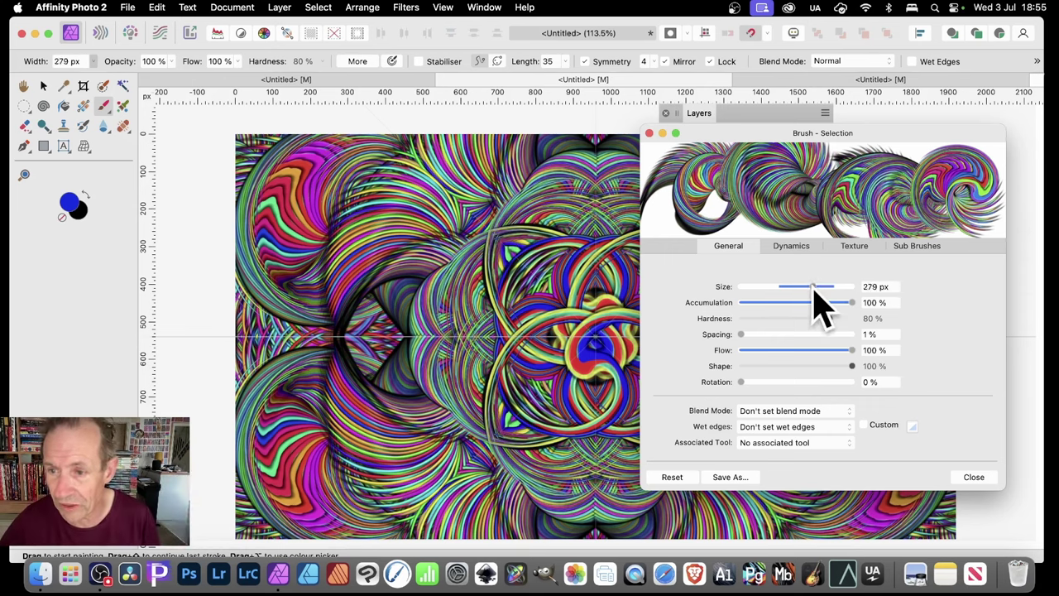
drag(808, 287, 806, 287)
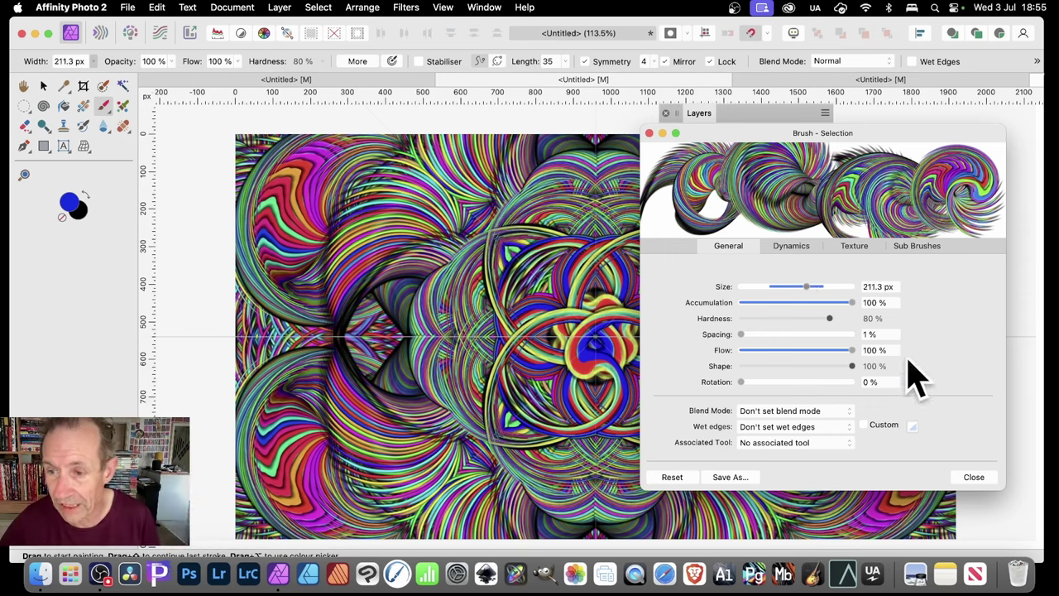
click(973, 478)
mouse_move(596, 355)
mouse_down()
mouse_move(567, 331)
mouse_move(562, 274)
mouse_move(532, 194)
mouse_move(450, 208)
mouse_move(425, 125)
mouse_move(343, 201)
mouse_move(237, 190)
mouse_move(390, 224)
mouse_move(699, 352)
mouse_move(367, 265)
mouse_move(260, 160)
mouse_up()
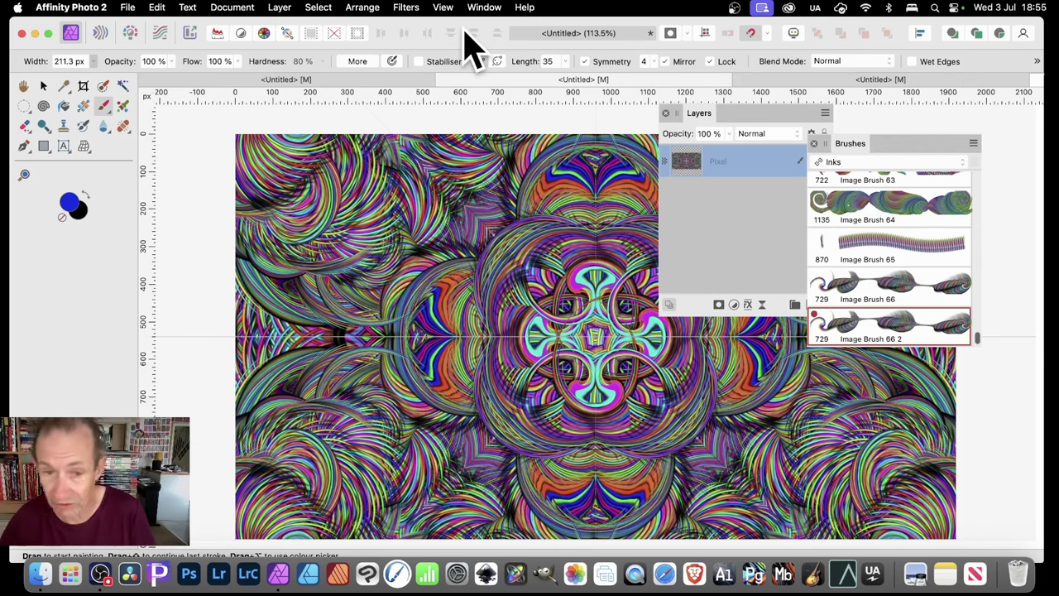
Clear the painted pattern, pick the Comics G Pen, and paint one vertical blue ink stroke.
key(super+z)
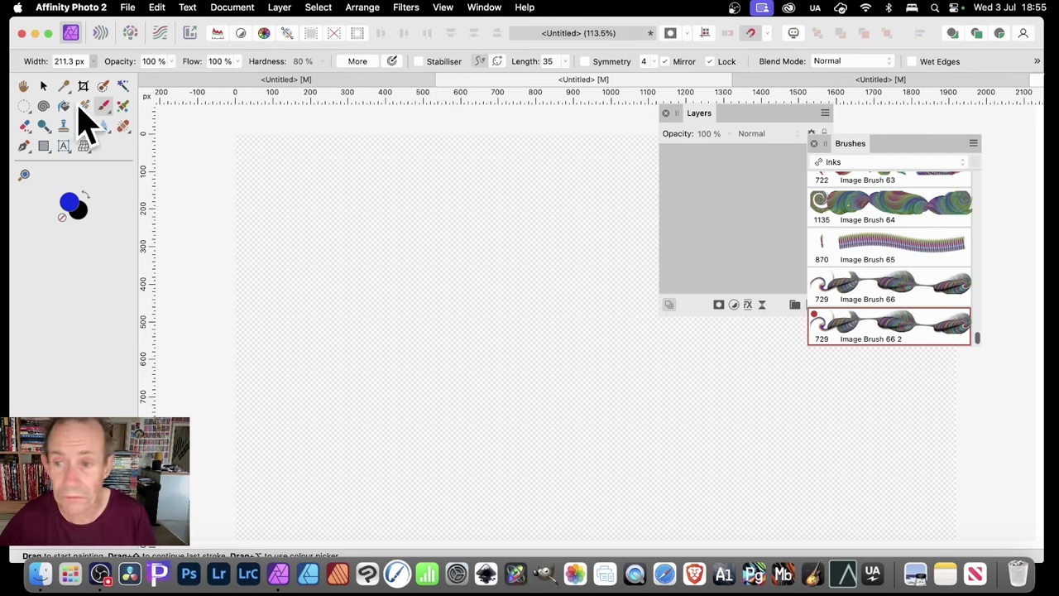
mouse_move(973, 335)
mouse_down()
mouse_move(976, 179)
mouse_move(989, 153)
mouse_up()
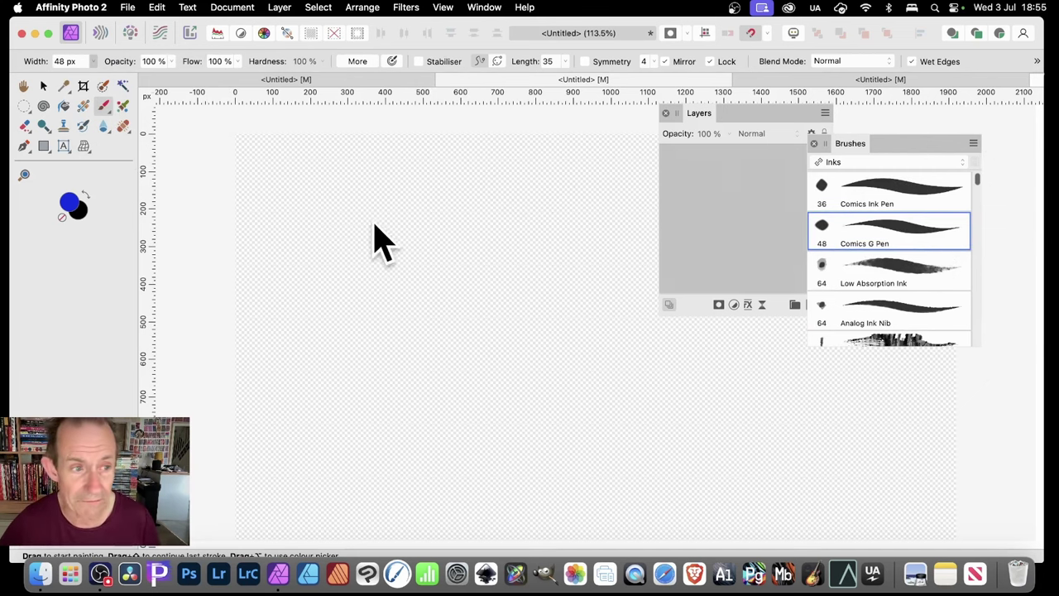
drag(364, 203, 381, 225)
drag(401, 300, 401, 377)
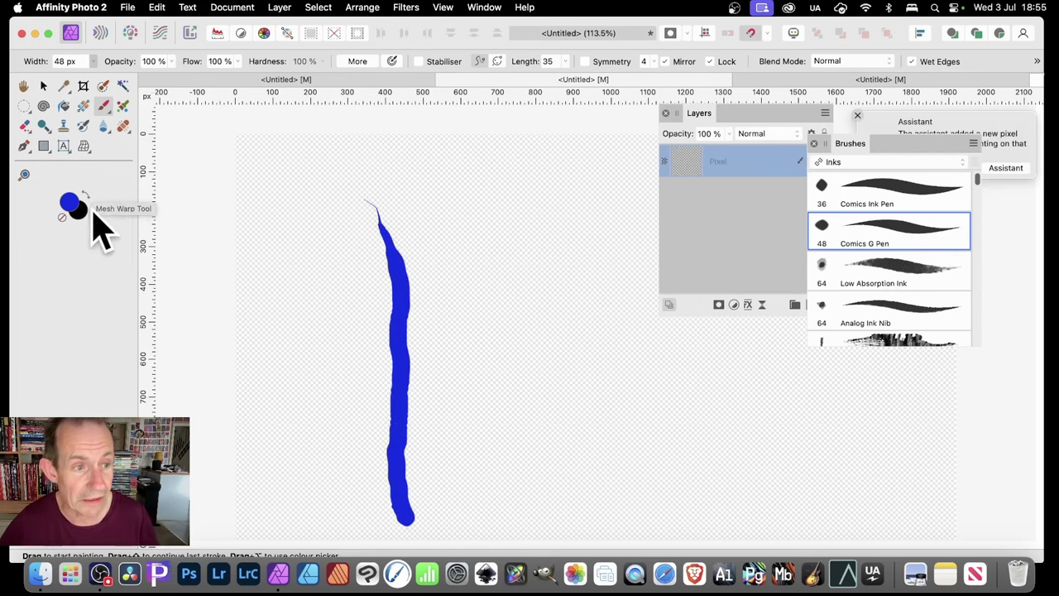
Make yellow the primary paint colour.
double_click(68, 202)
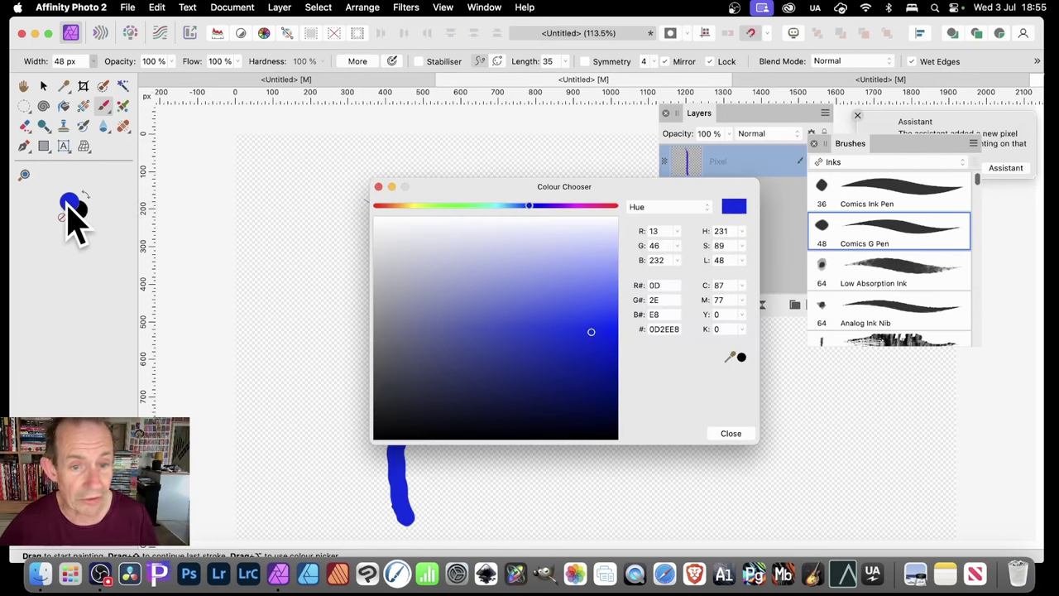
click(409, 205)
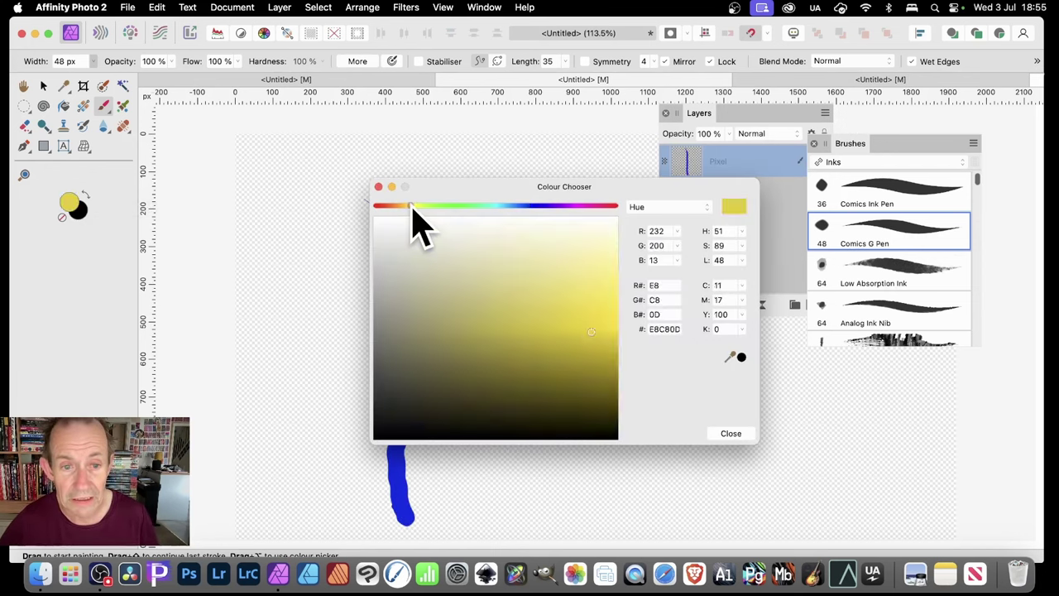
click(728, 433)
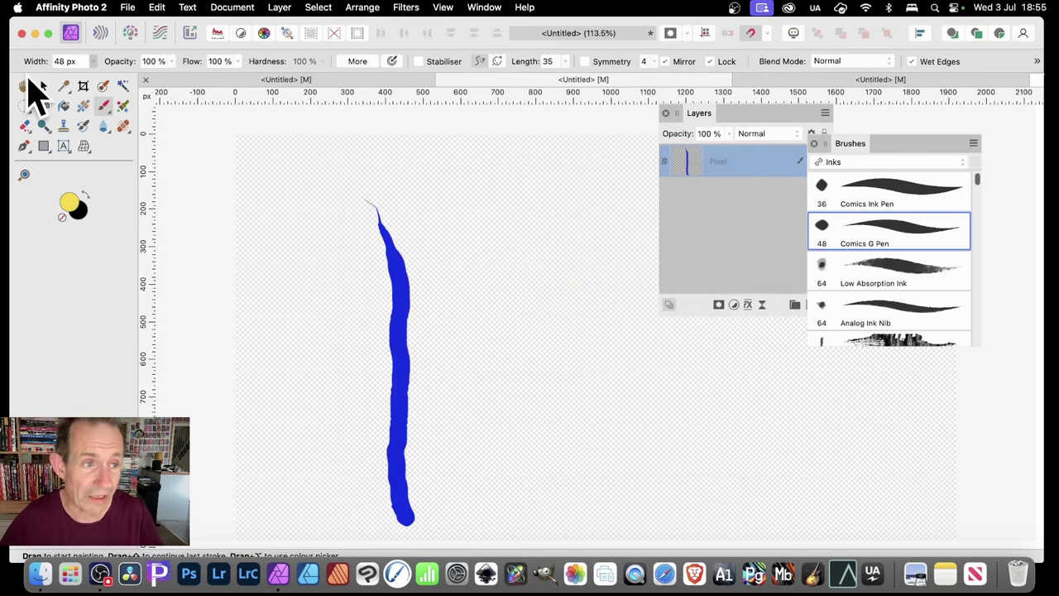
click(41, 85)
Nudge the blue stroke up and right, then add an outer shadow and 3D effect to it.
mouse_move(382, 273)
mouse_down()
mouse_move(413, 216)
mouse_move(427, 228)
mouse_up()
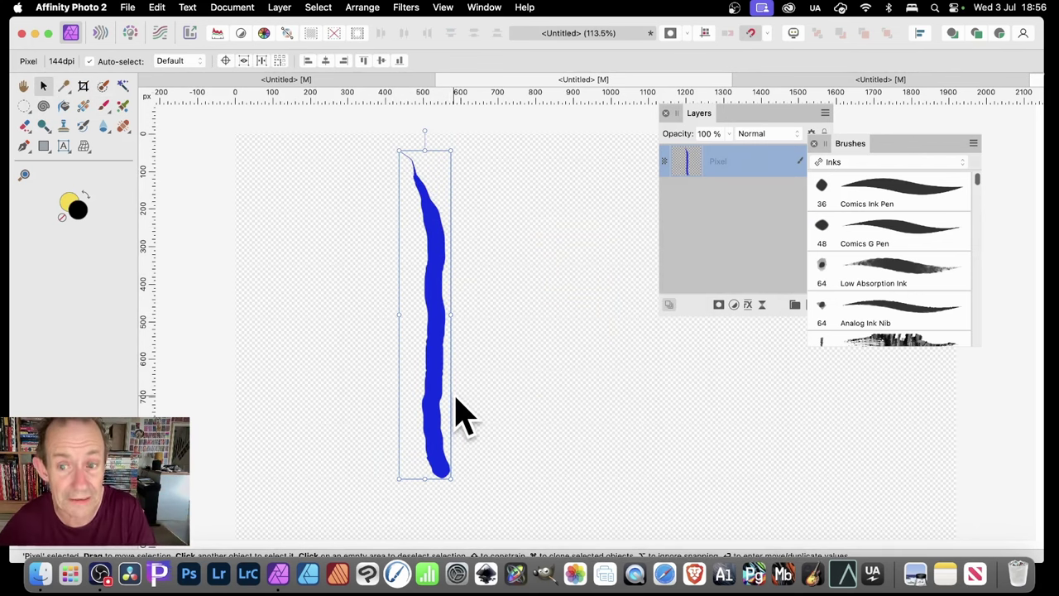
click(748, 306)
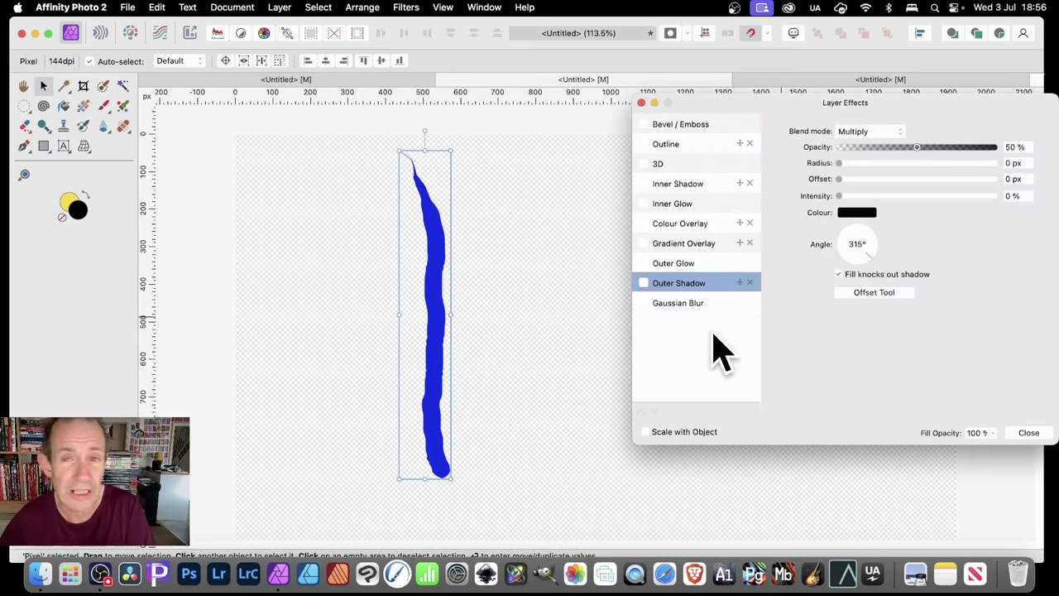
mouse_move(831, 163)
mouse_down()
mouse_move(887, 163)
mouse_move(914, 197)
mouse_move(941, 196)
mouse_move(918, 178)
mouse_move(915, 130)
mouse_move(932, 130)
mouse_up()
click(646, 163)
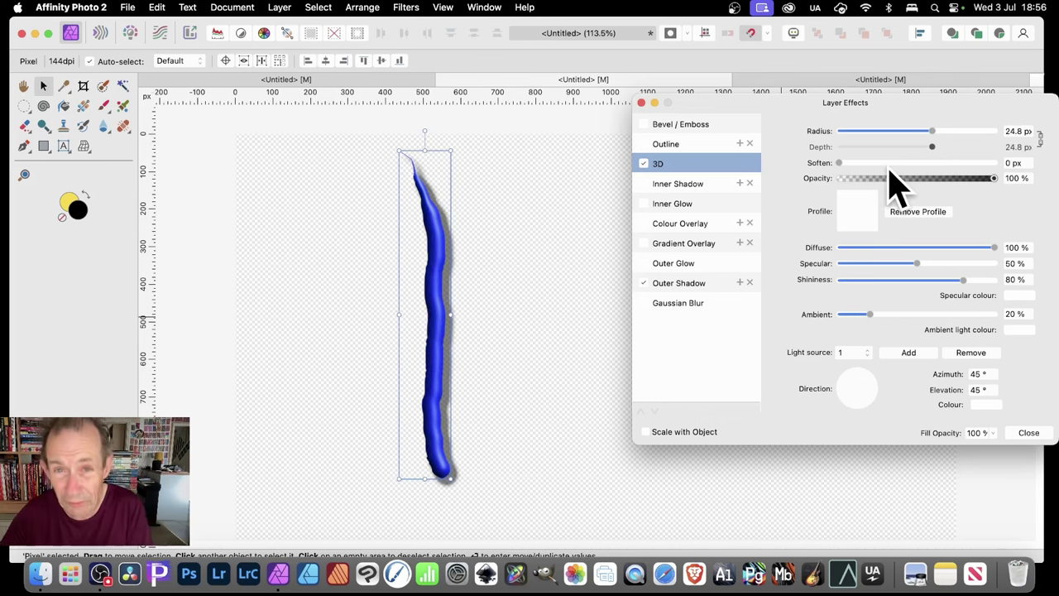
click(1029, 433)
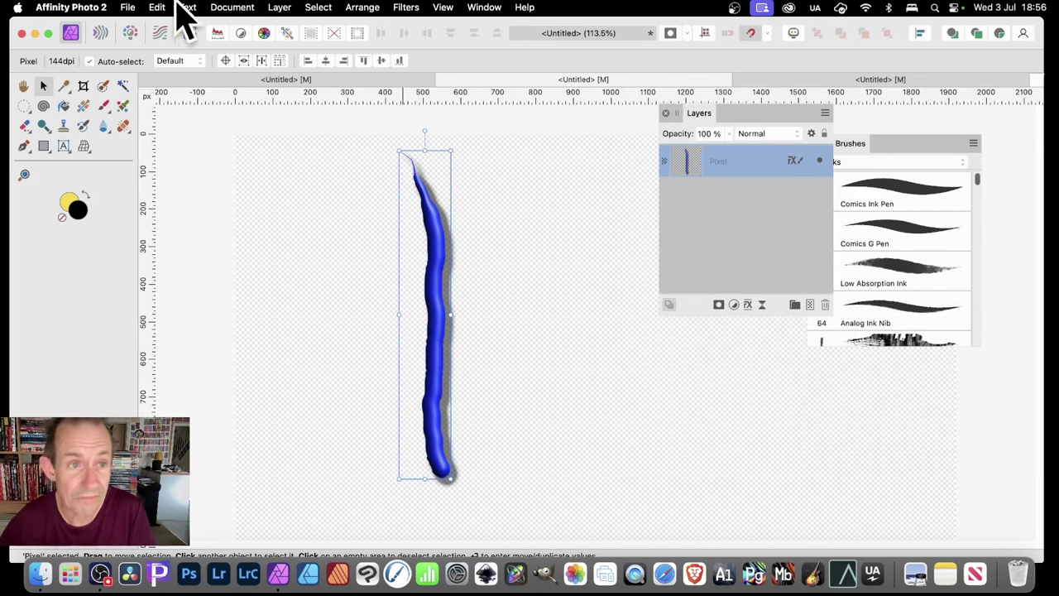
Add a new pixel layer and paint a yellow stroke beside the blue one.
click(281, 8)
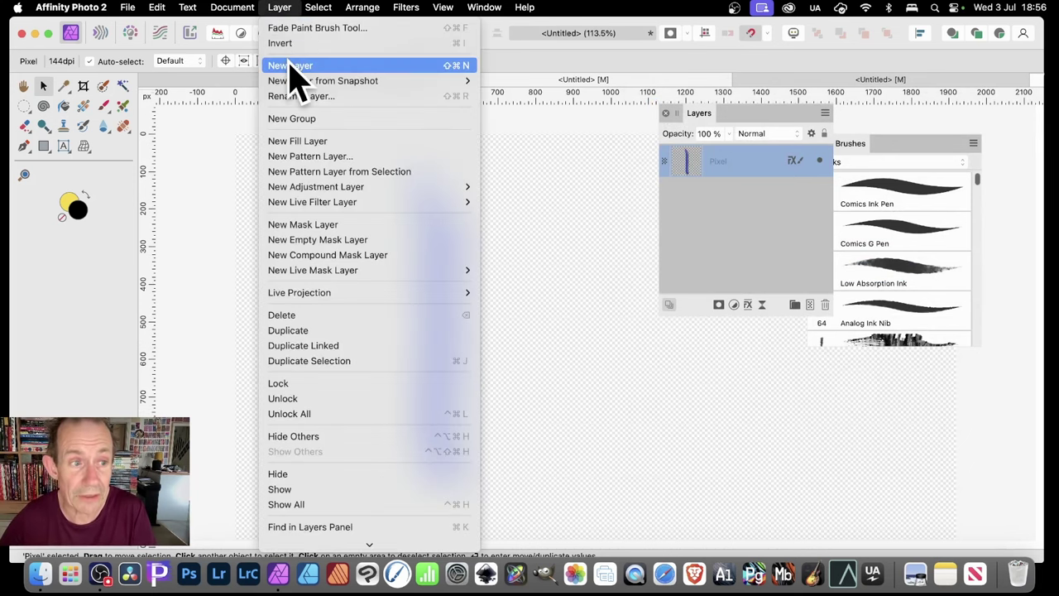
click(295, 66)
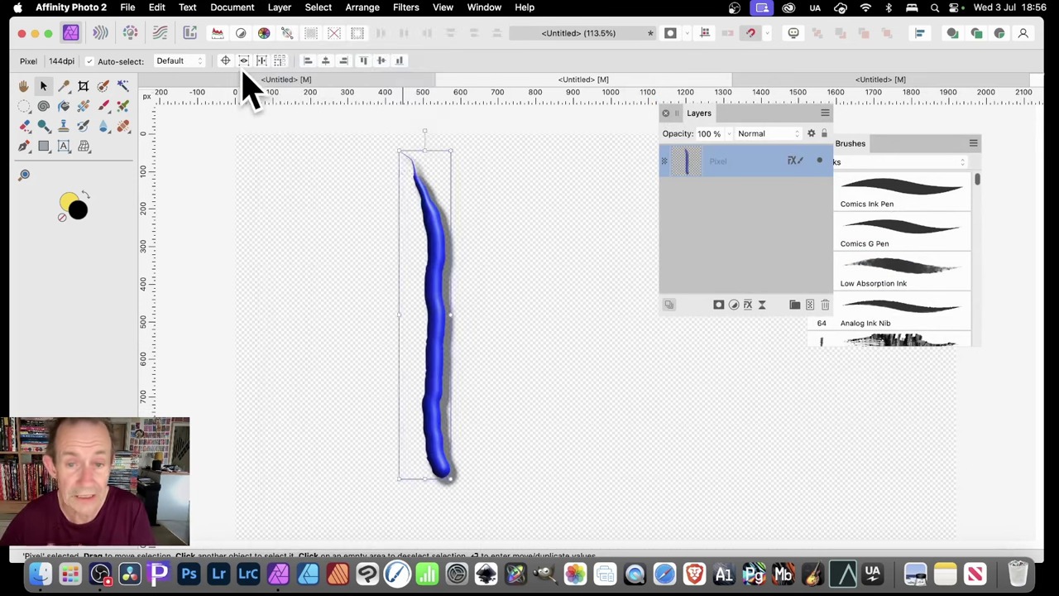
click(103, 108)
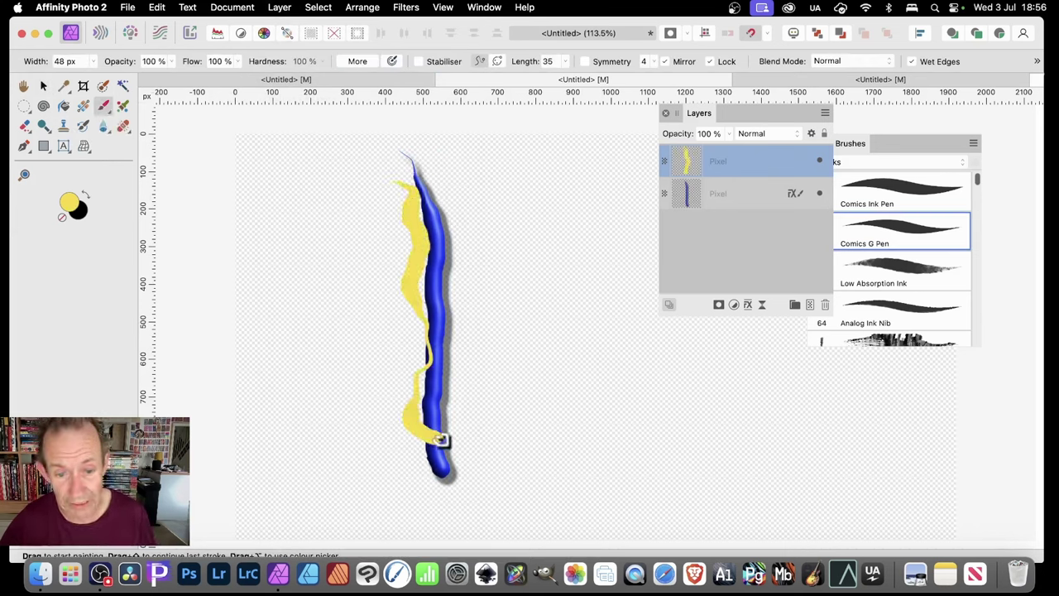
drag(437, 472, 423, 505)
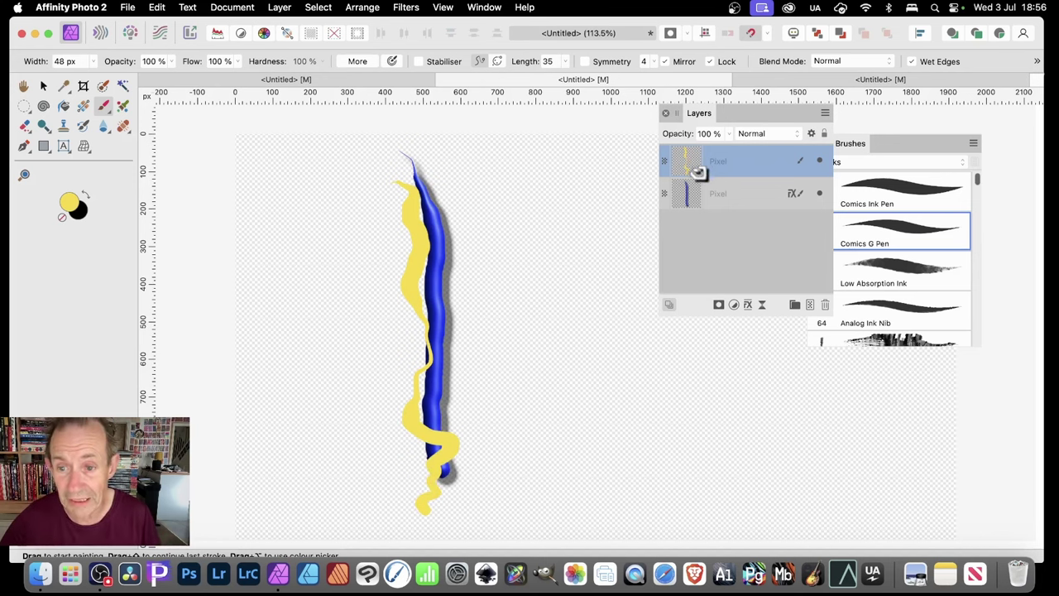
Give the yellow stroke a 3D effect with a larger radius and an S-shaped profile.
click(748, 304)
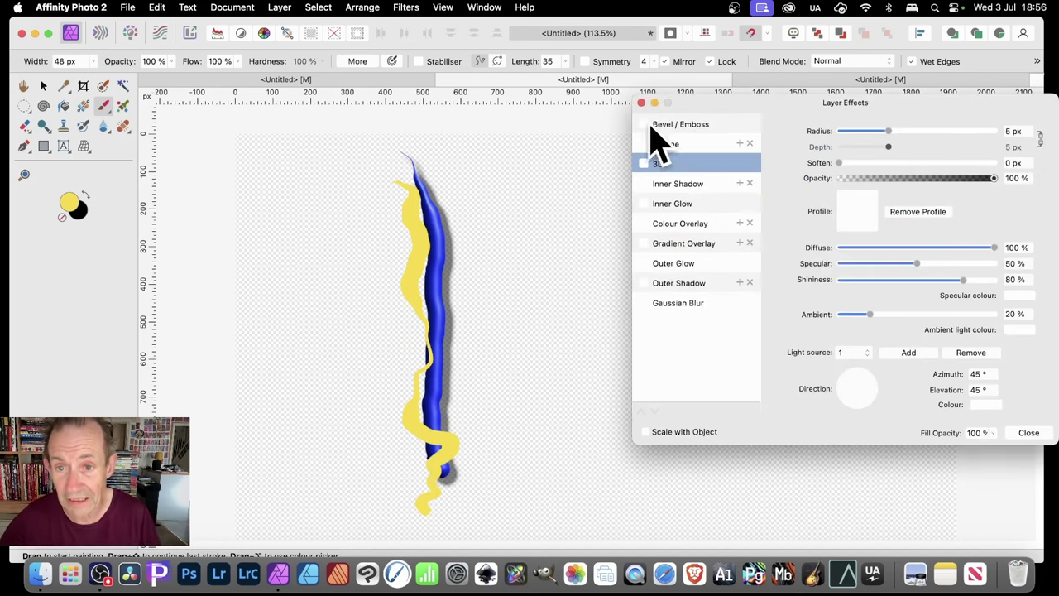
click(644, 164)
drag(892, 132, 933, 136)
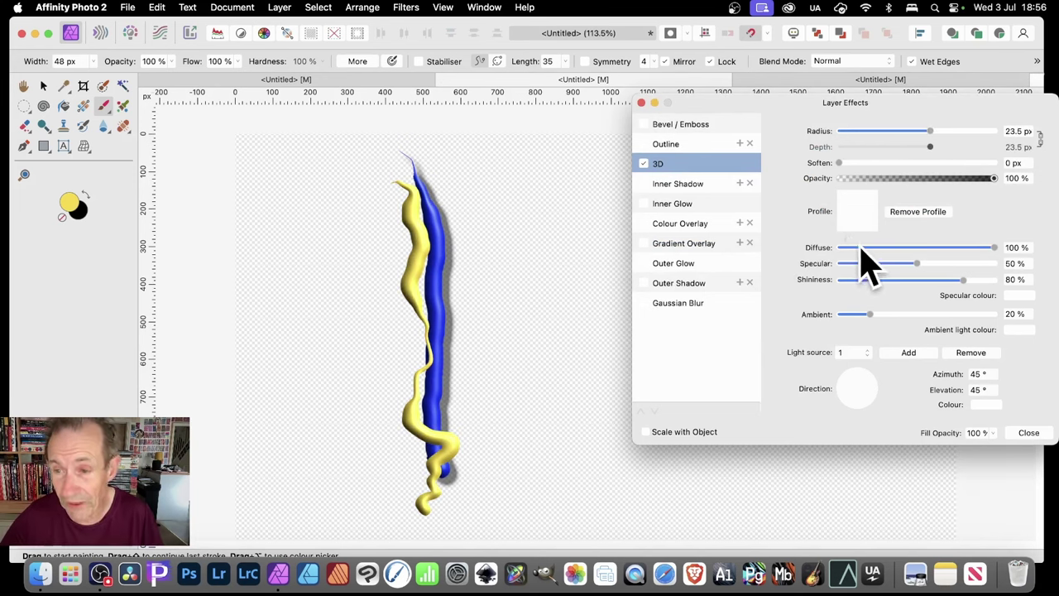
click(853, 208)
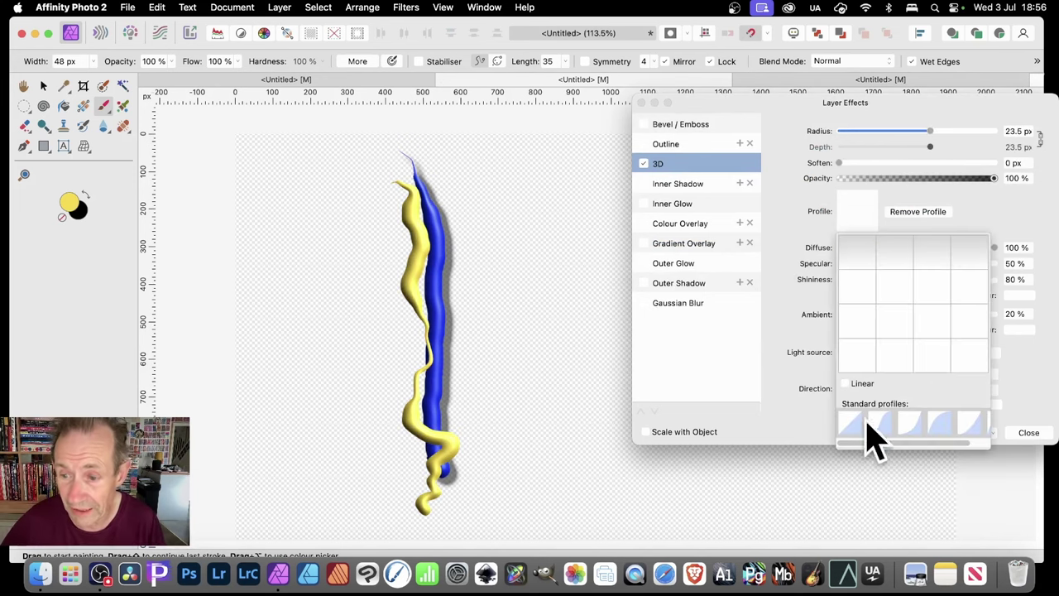
click(877, 427)
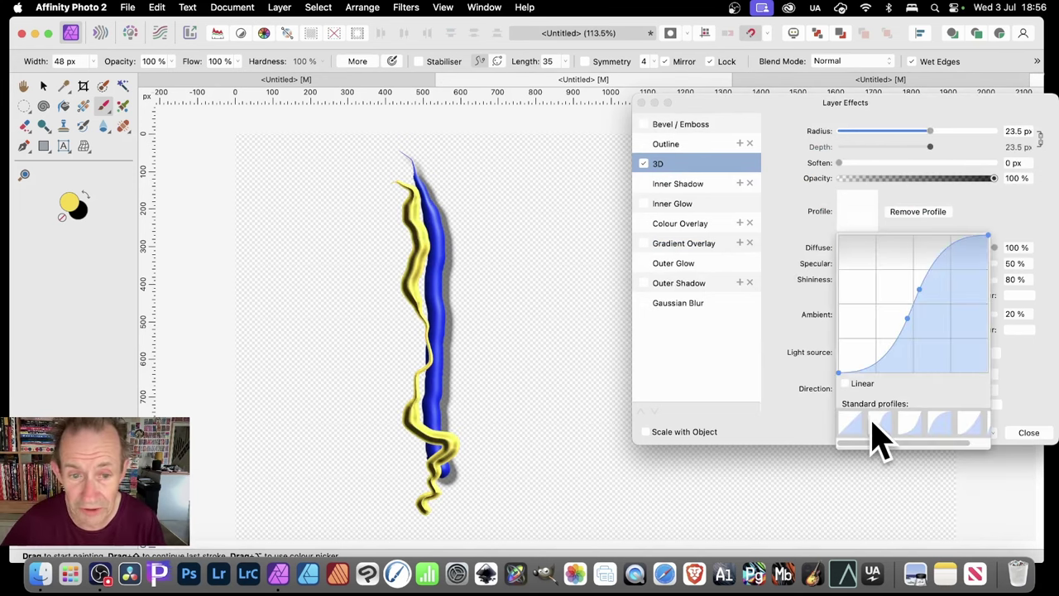
click(786, 426)
Add an outer shadow with 9.9 px radius, 14.4 px offset and 66% intensity.
click(653, 282)
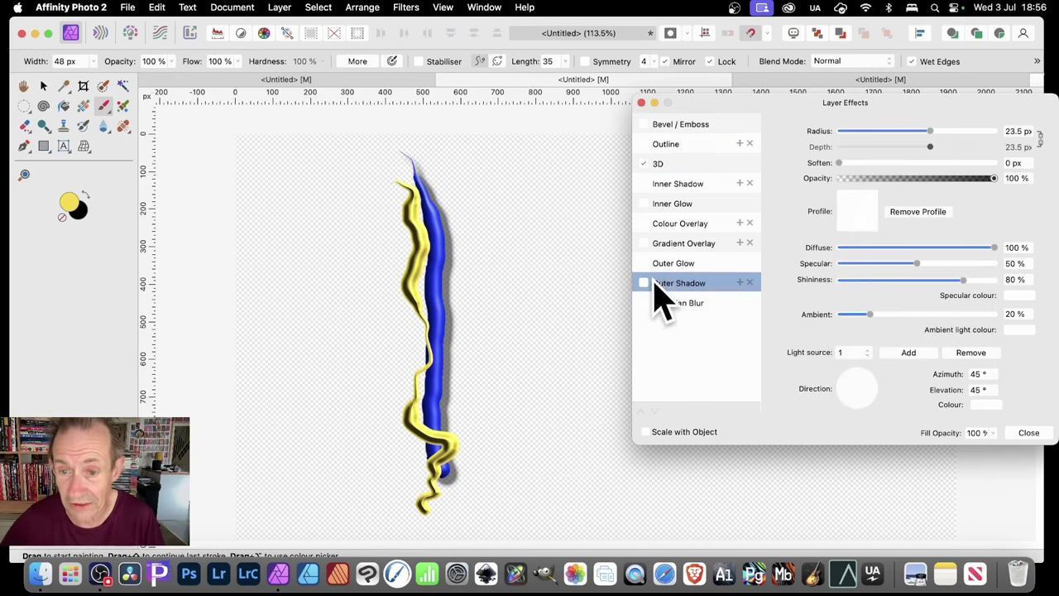
click(644, 283)
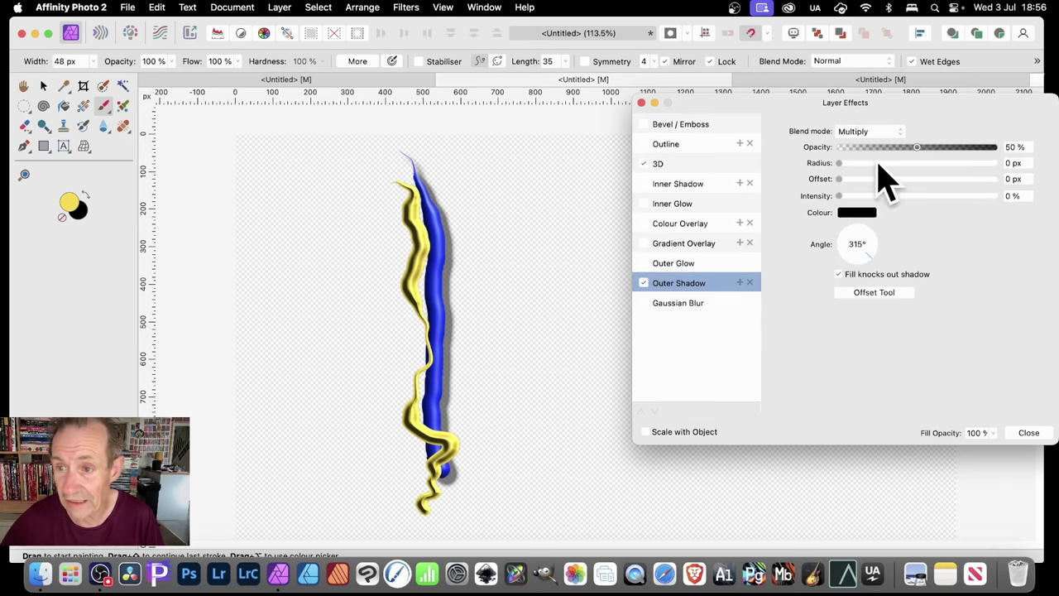
mouse_move(875, 163)
mouse_down()
mouse_move(906, 163)
mouse_move(919, 195)
mouse_move(940, 197)
mouse_up()
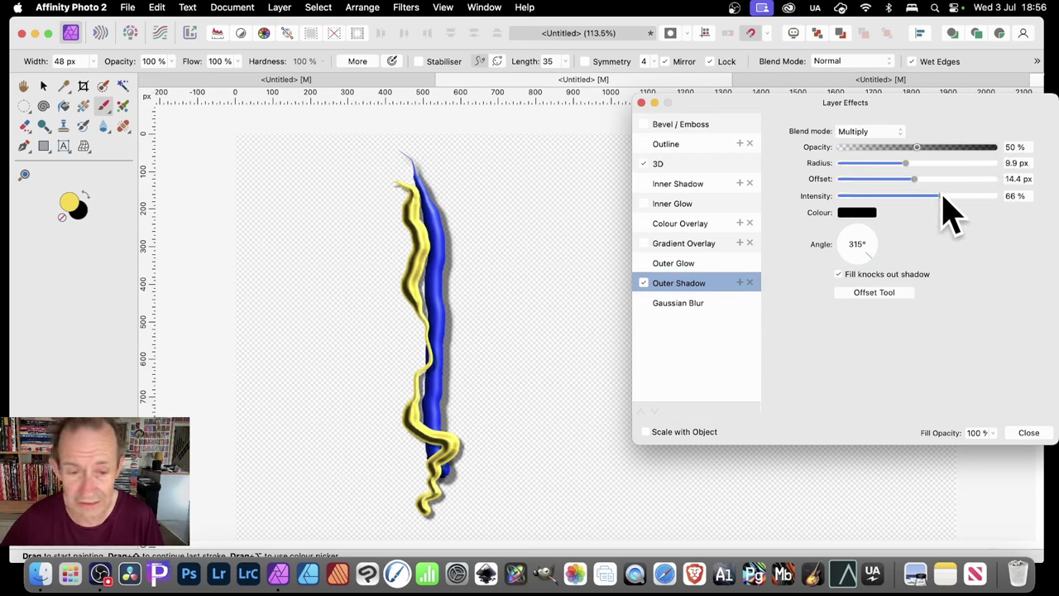
click(1028, 433)
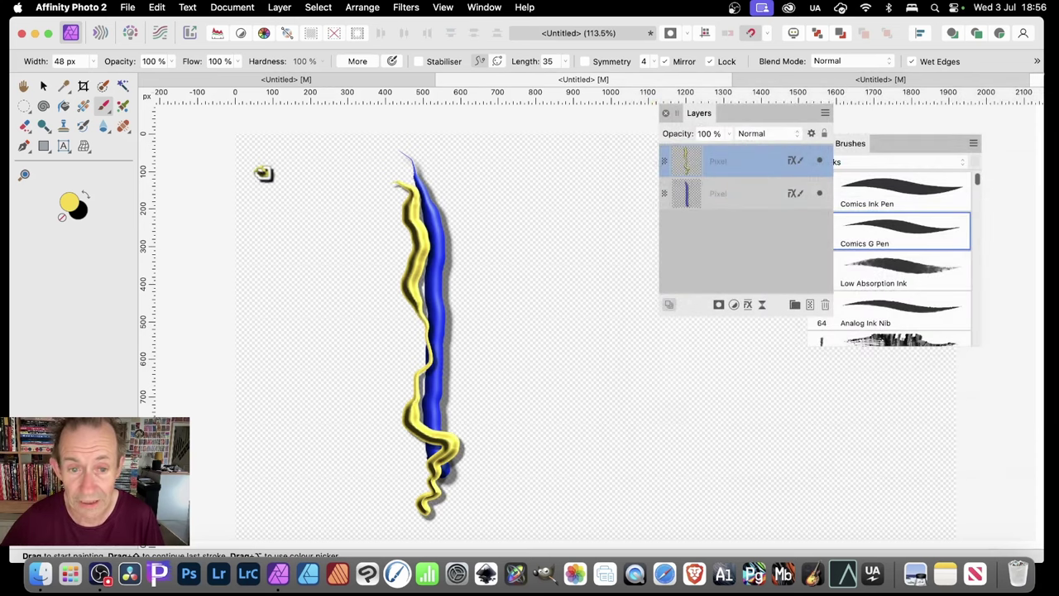
Marquee-select the blue-and-yellow stroke pair and clone it twice into three overlapping pairs.
click(43, 85)
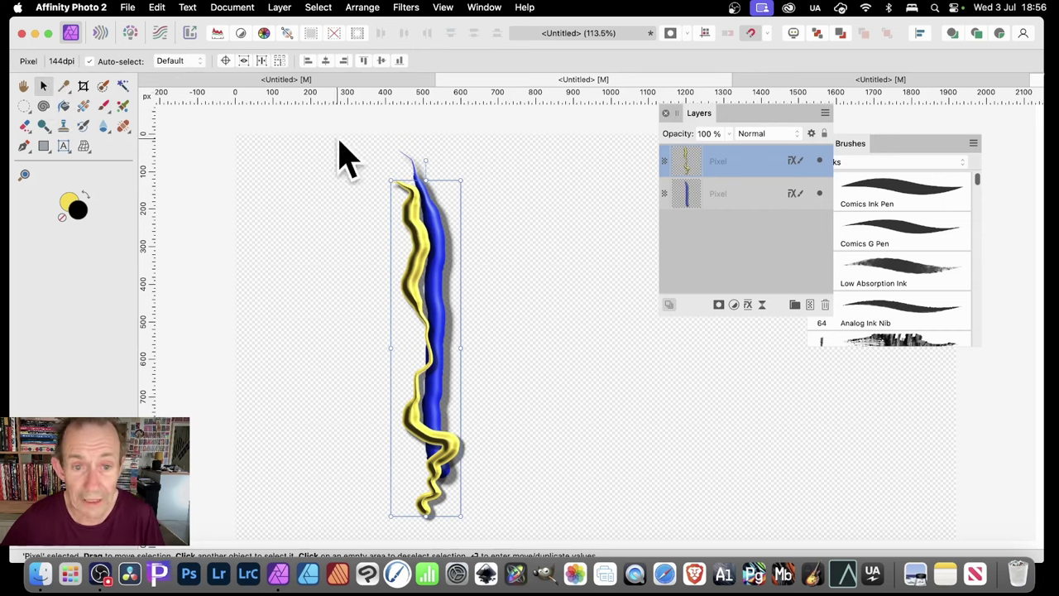
mouse_move(333, 136)
mouse_down()
mouse_move(494, 337)
mouse_move(592, 544)
mouse_up()
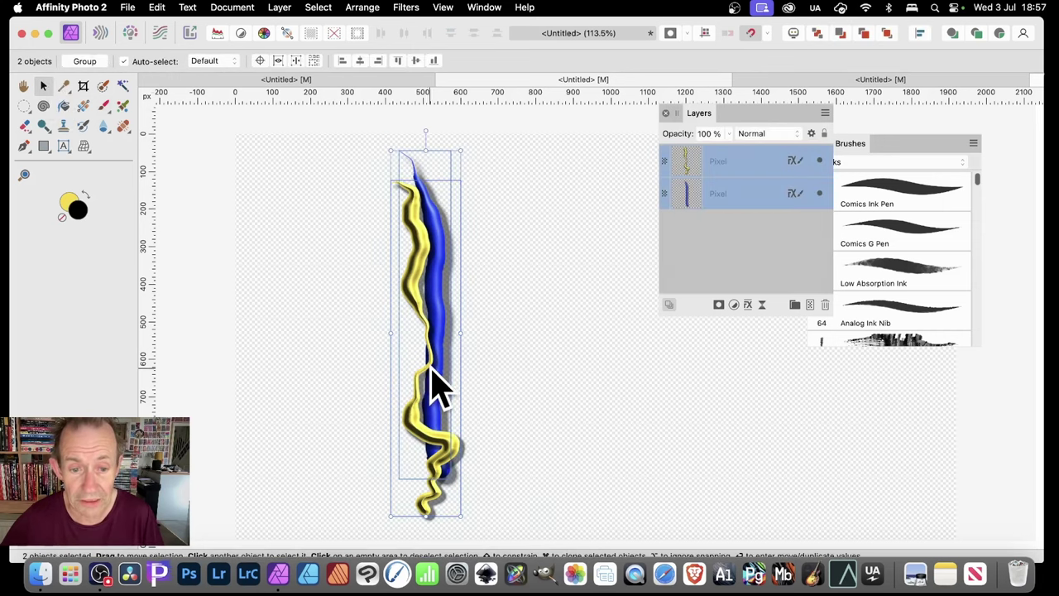
mouse_move(430, 369)
mouse_down()
mouse_move(398, 362)
mouse_move(442, 338)
mouse_move(427, 338)
mouse_move(464, 383)
mouse_move(441, 354)
mouse_move(466, 343)
mouse_move(436, 332)
mouse_up()
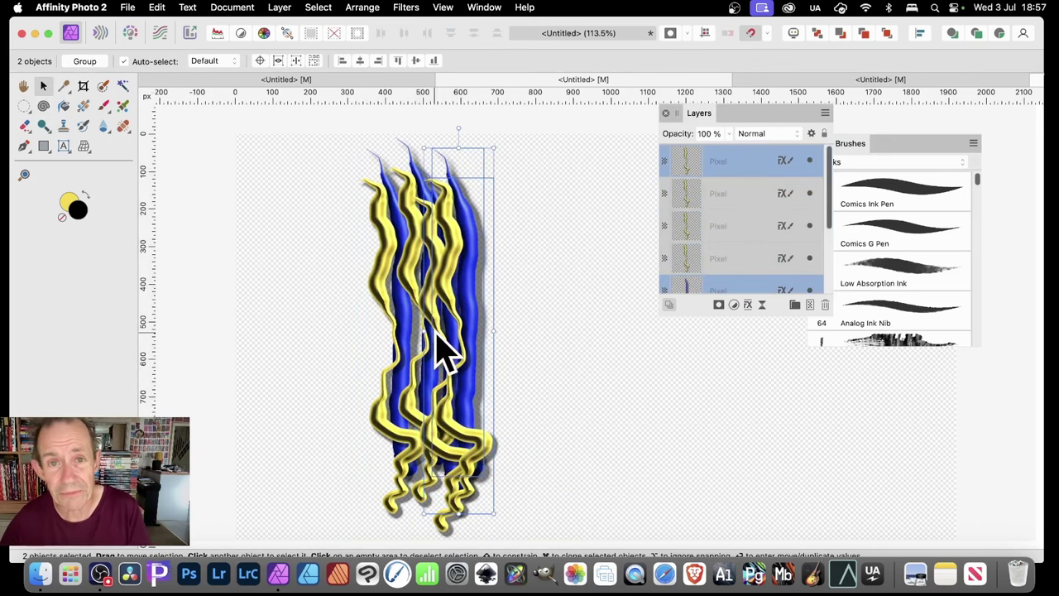
click(715, 195)
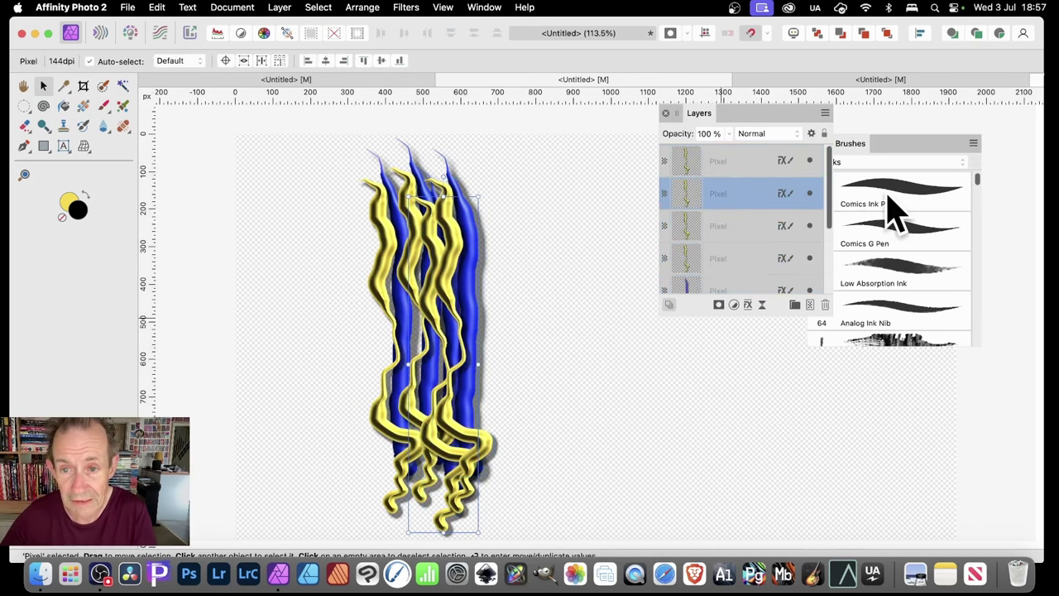
Give one yellow strand a red Colour Overlay in Difference blend mode, making it green.
click(748, 305)
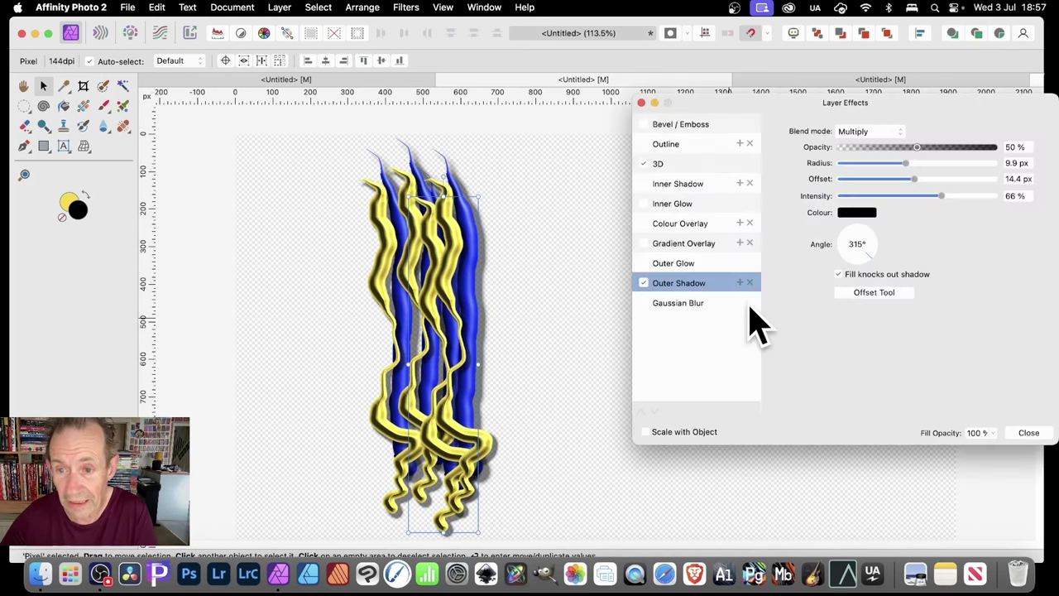
click(645, 224)
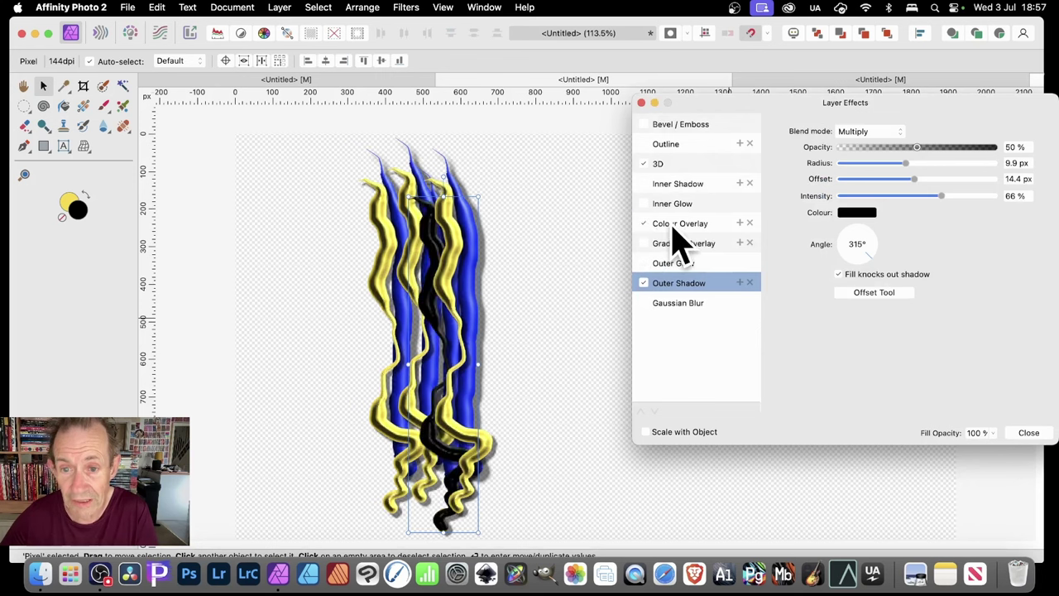
click(677, 225)
click(857, 163)
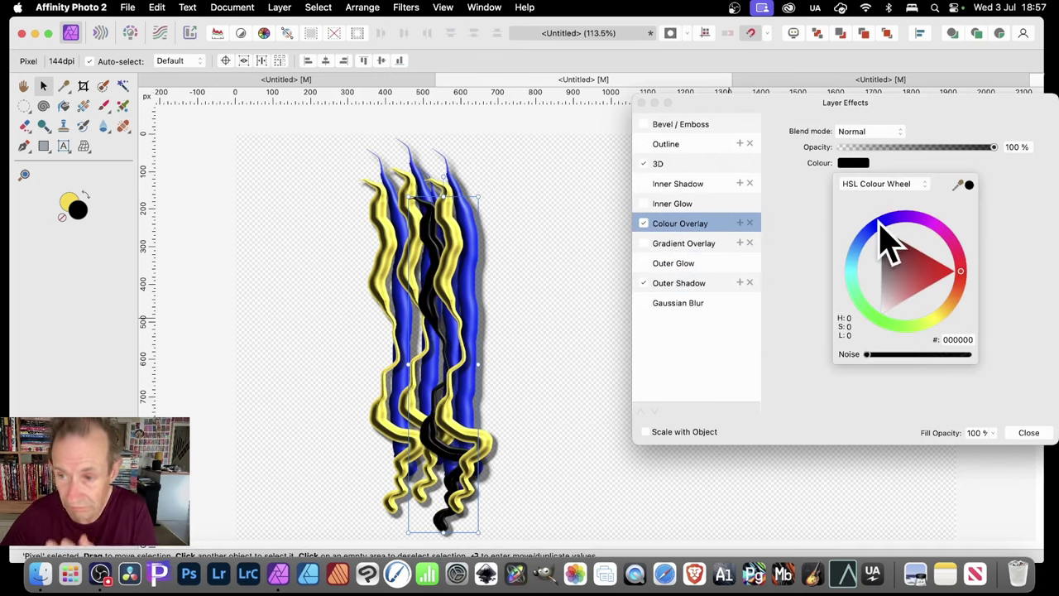
drag(880, 226, 936, 272)
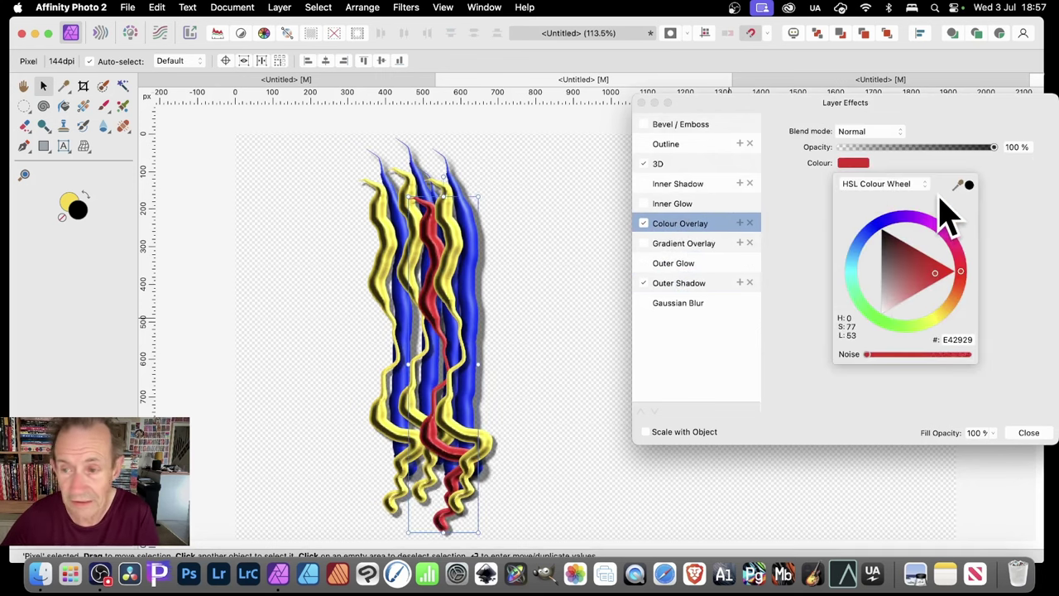
click(868, 134)
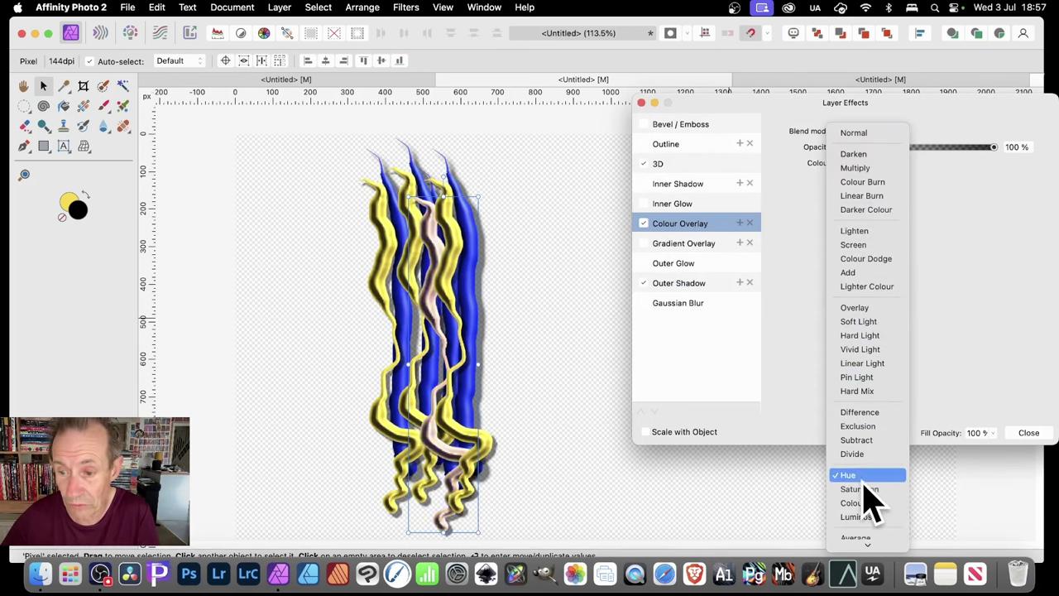
click(859, 412)
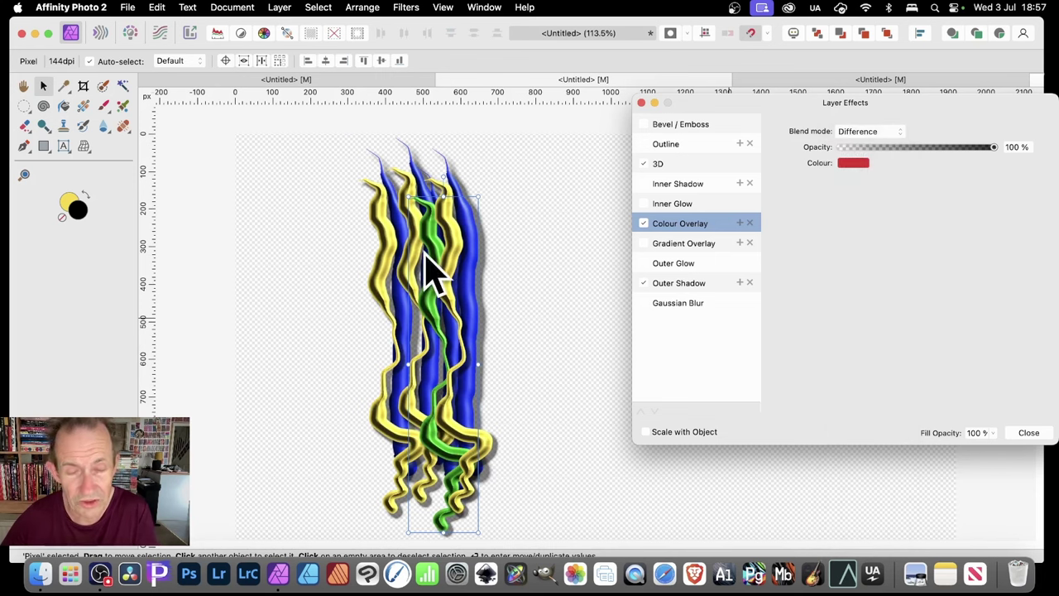
click(1029, 432)
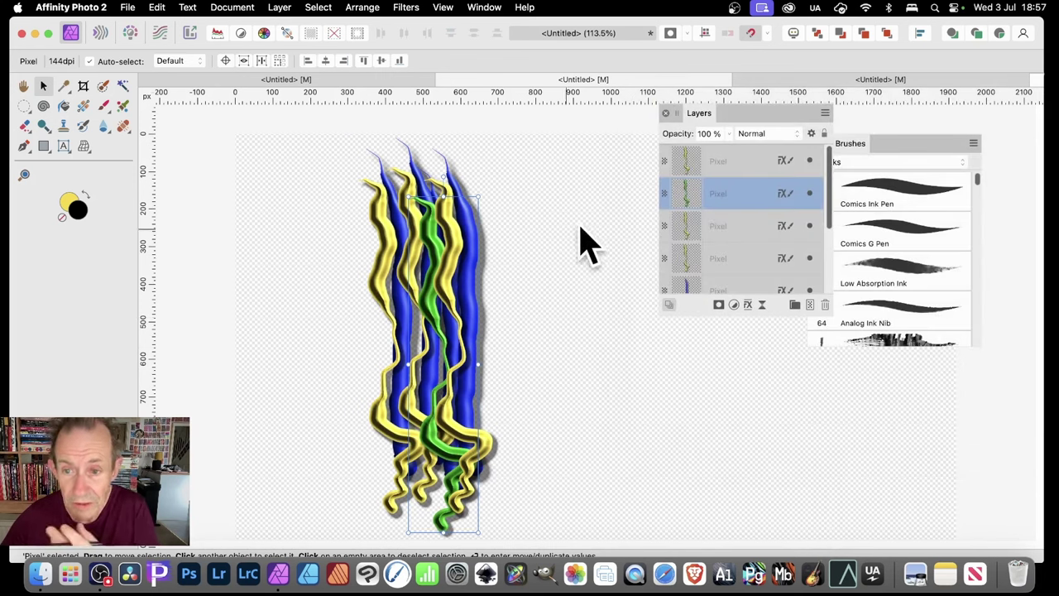
Select all eight strand layers, group them, and rasterise the group into one pixel layer.
click(760, 166)
drag(831, 175, 831, 289)
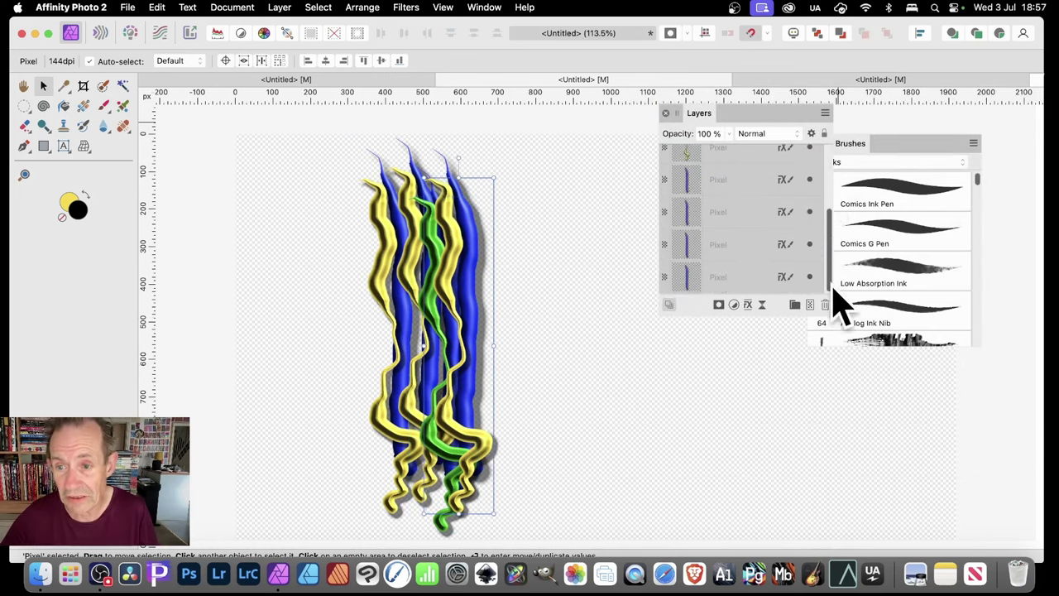
shift+click(742, 276)
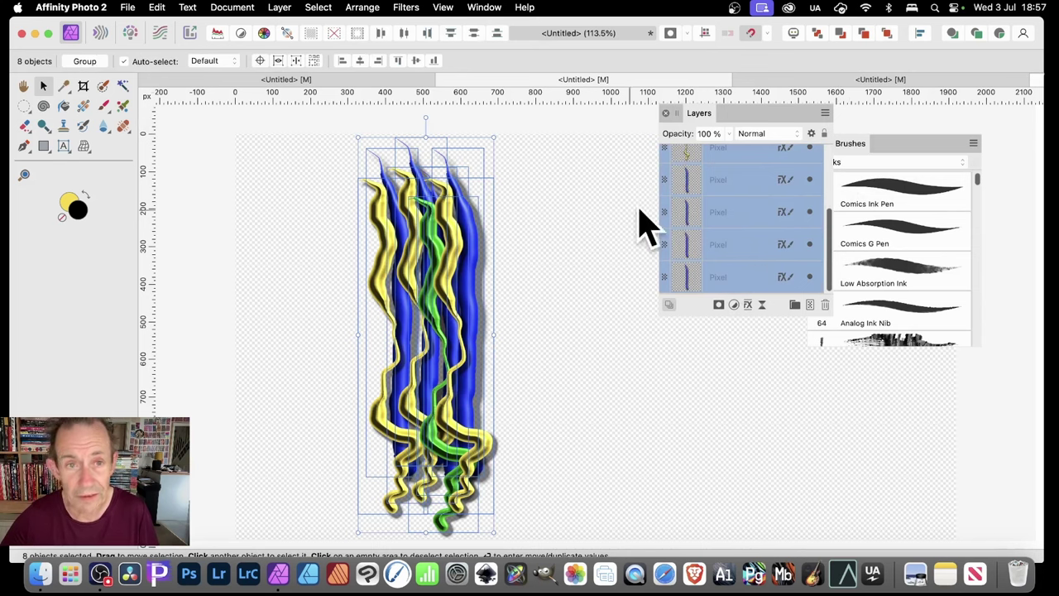
right_click(715, 178)
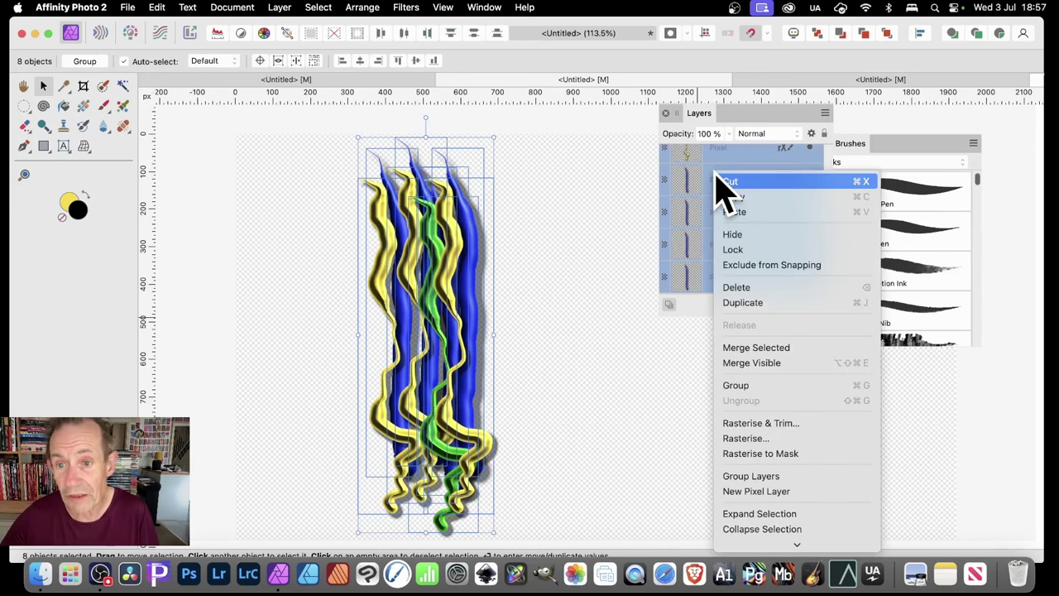
click(754, 386)
click(280, 7)
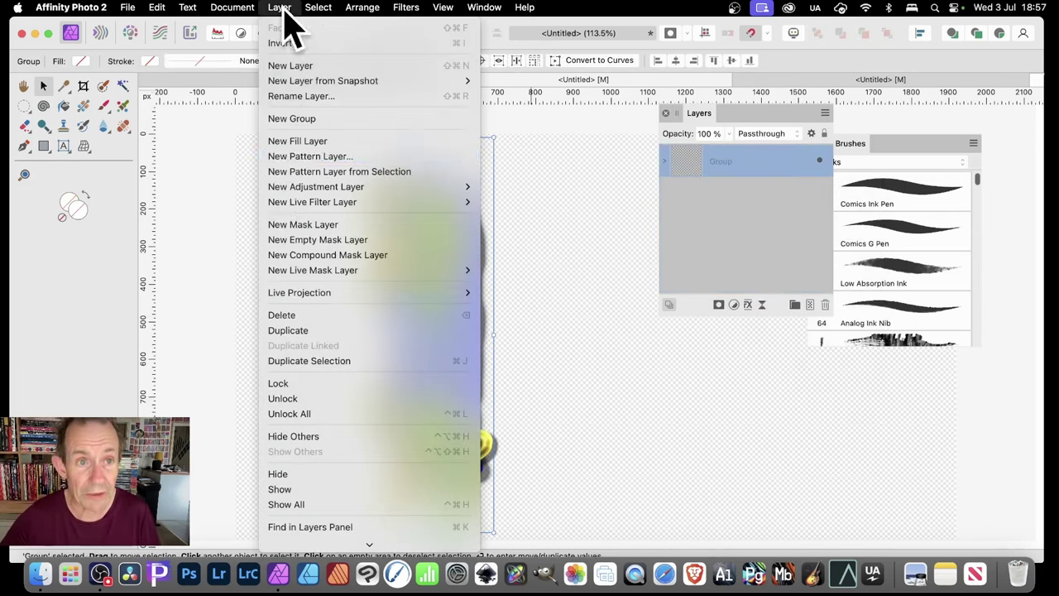
click(324, 469)
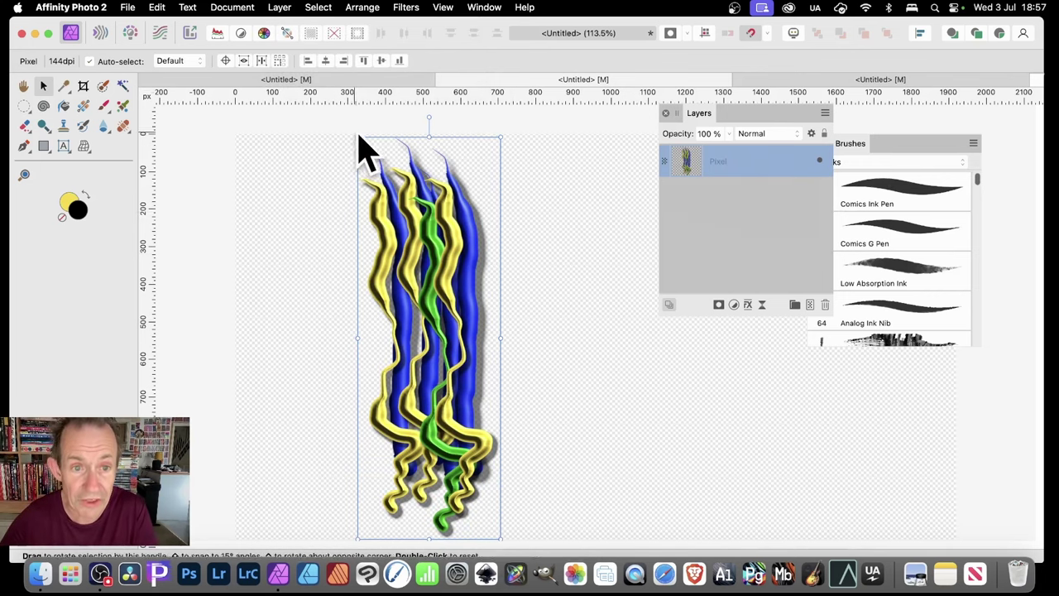
Narrow and reposition the strand image, then save it as new brush Image Brush 67.
drag(358, 136, 395, 202)
drag(438, 304, 421, 269)
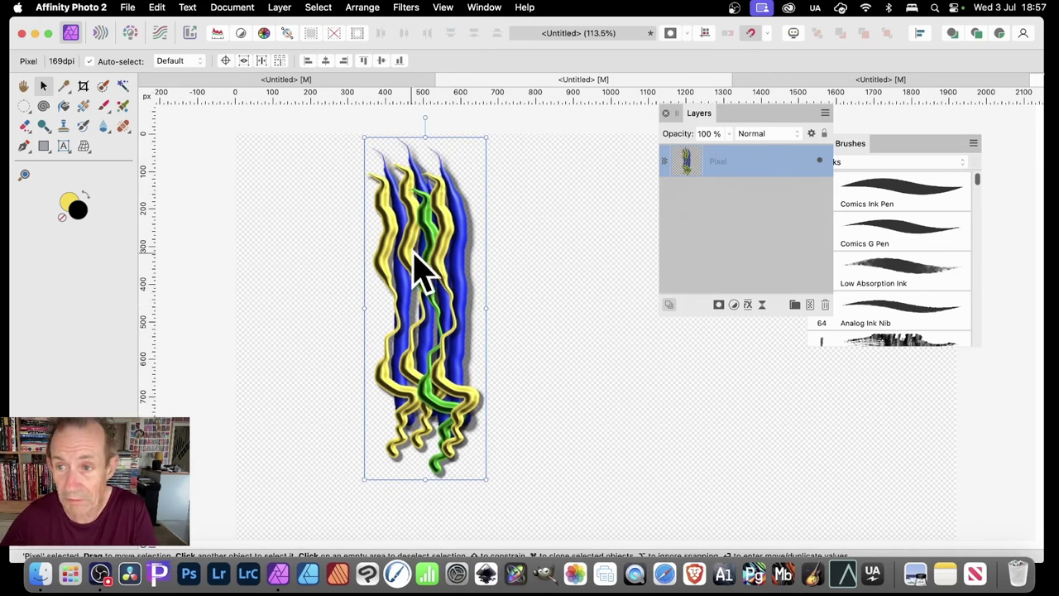
click(973, 144)
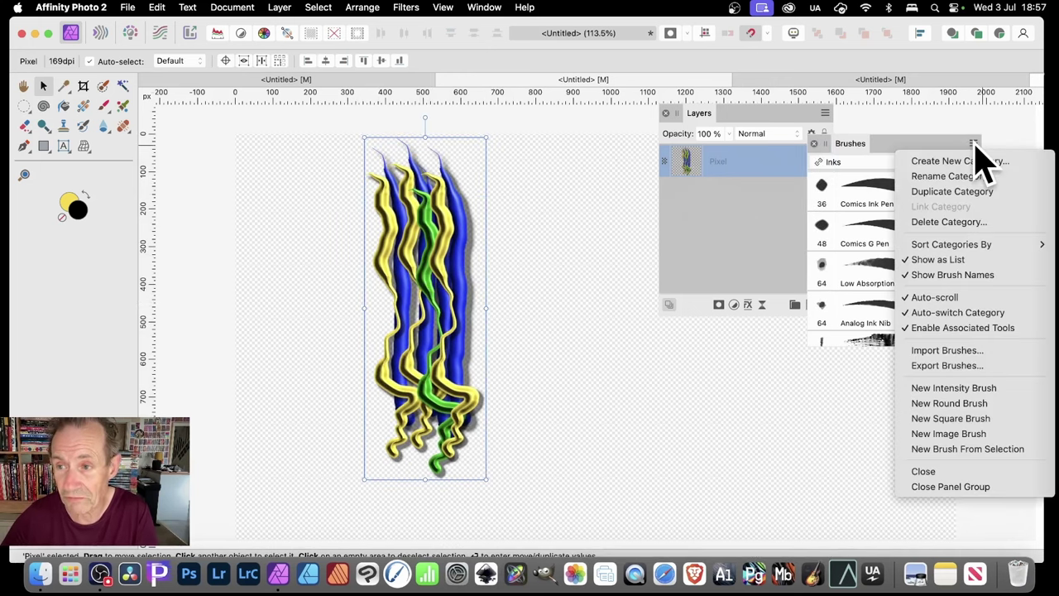
click(942, 455)
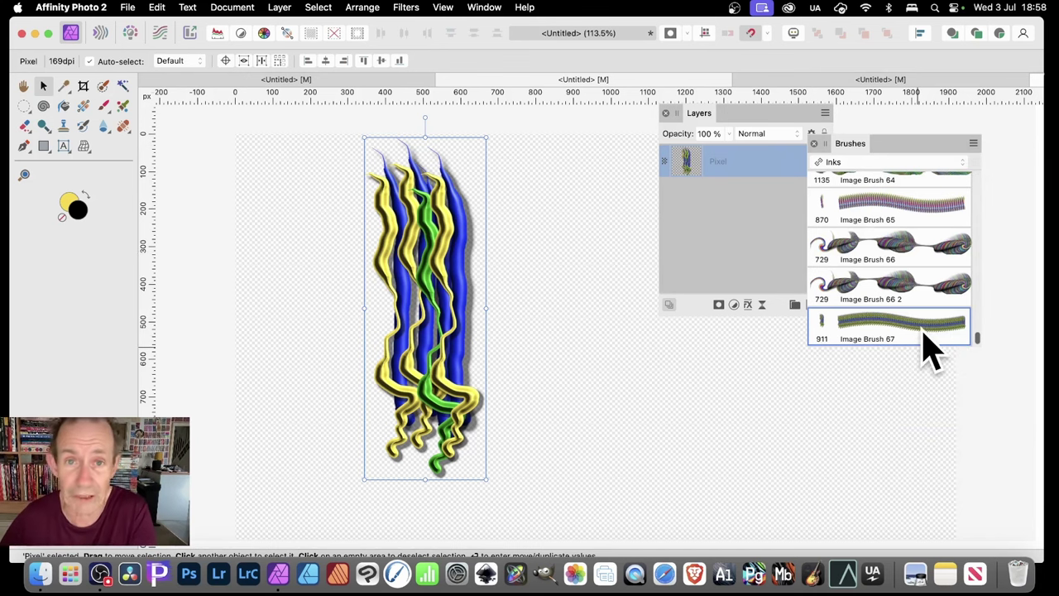
click(488, 8)
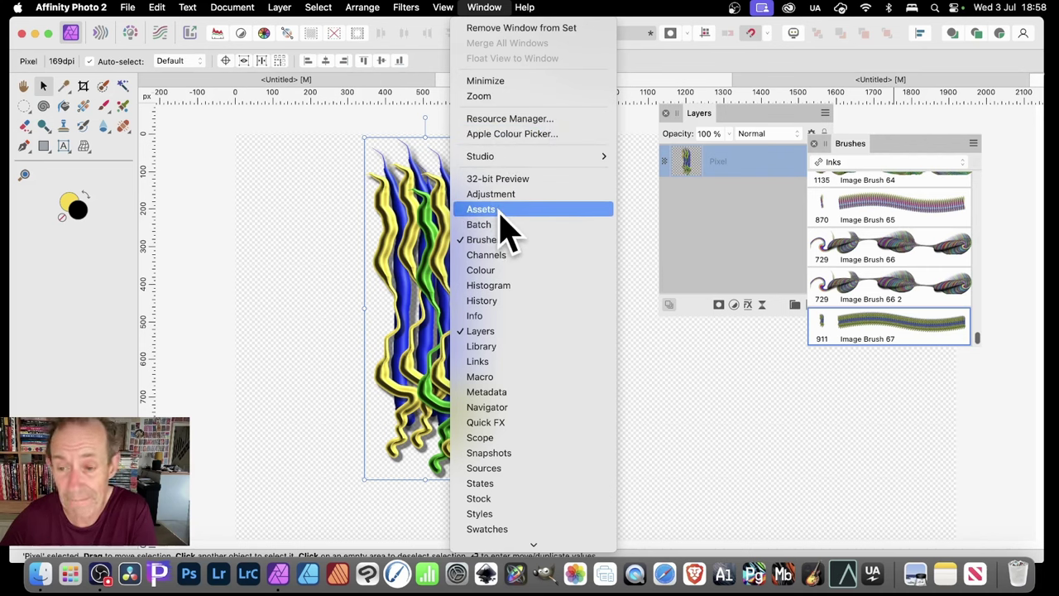
Start the Deform filter on the strand image and place three pins on the strands.
click(889, 324)
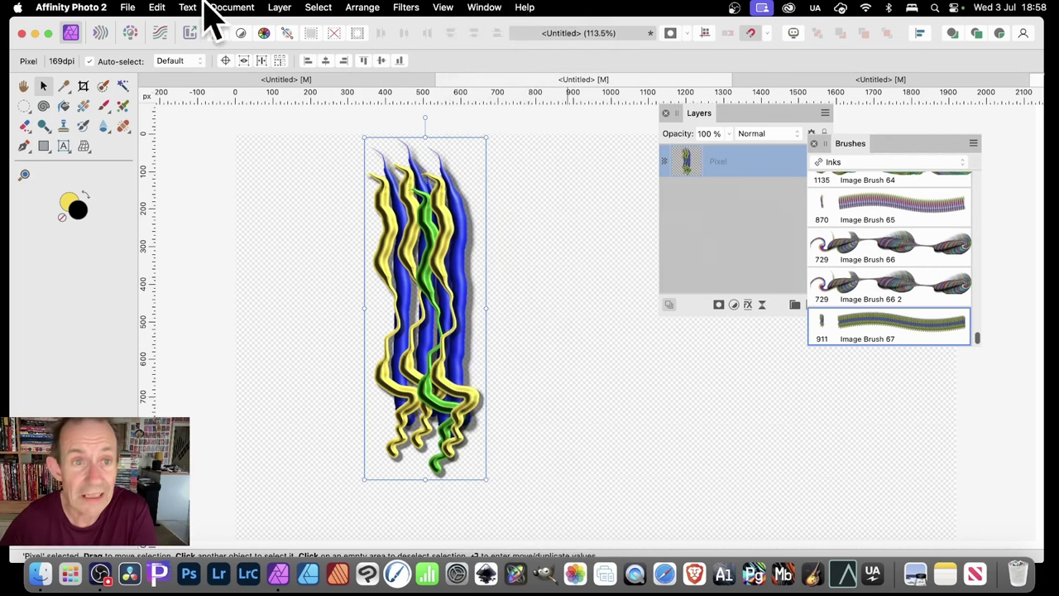
click(403, 7)
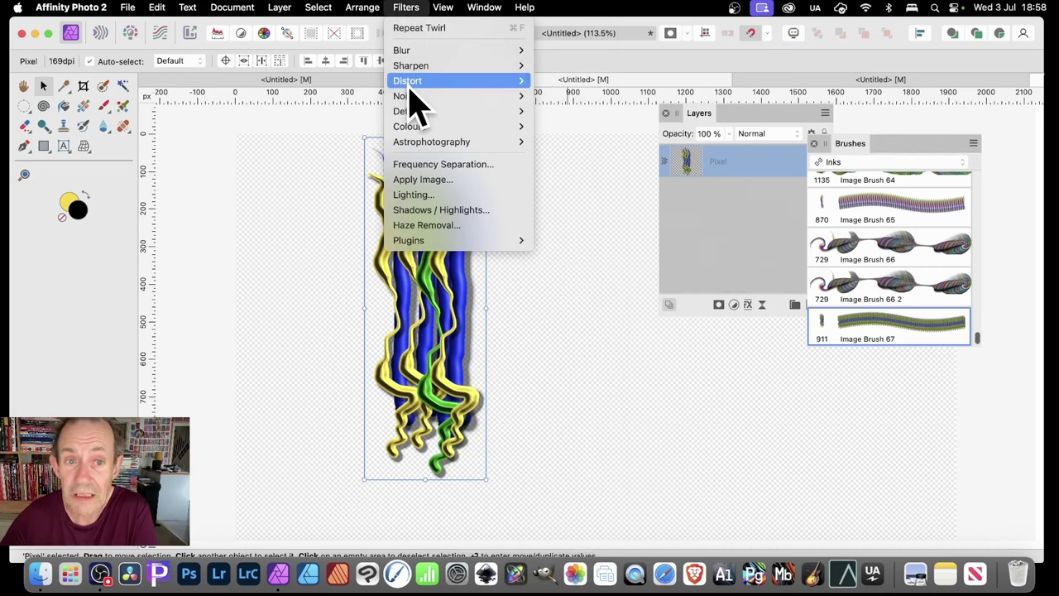
mouse_move(409, 83)
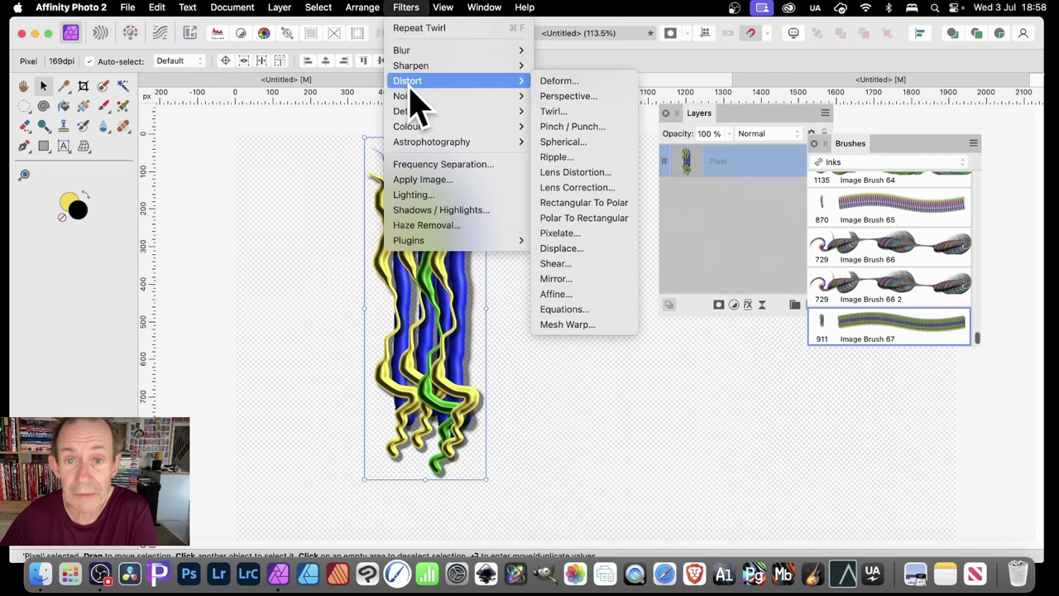
click(591, 81)
click(398, 212)
click(437, 211)
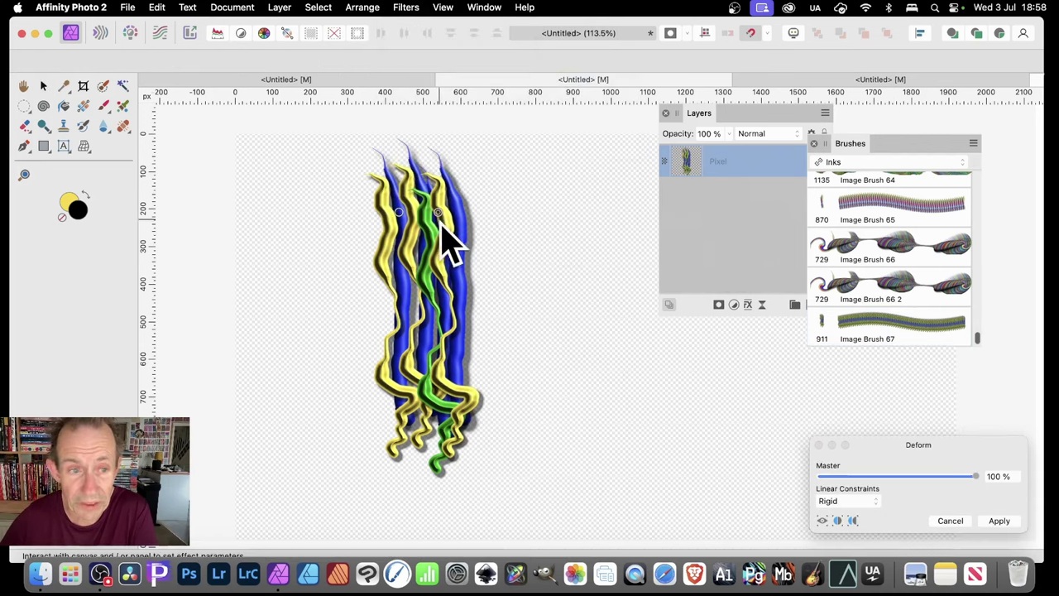
click(421, 269)
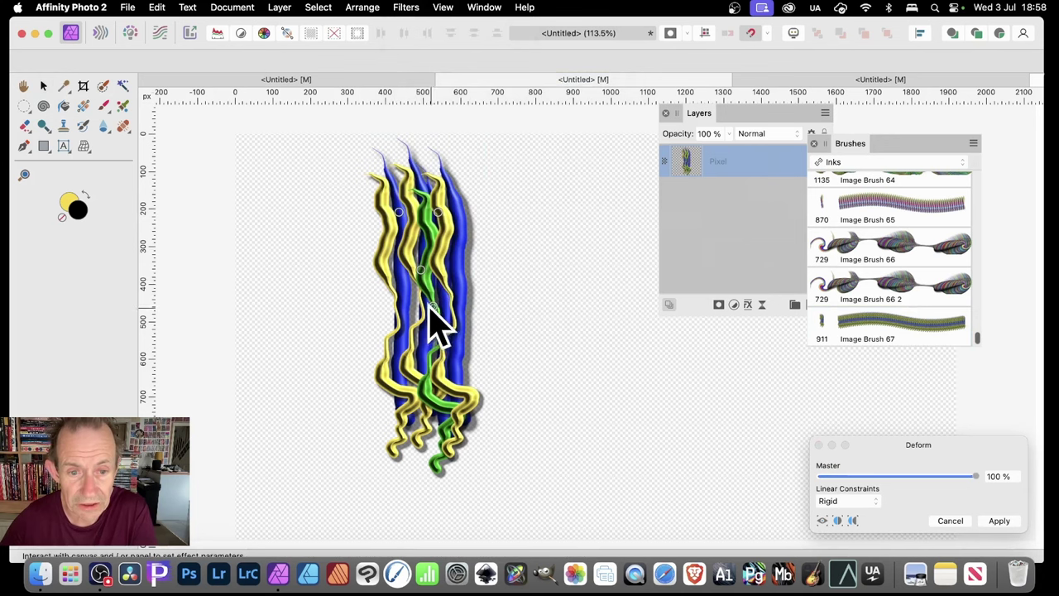
Add and drag more deform pins to bend the strands into a twisting S-curve.
drag(428, 307, 399, 489)
click(436, 452)
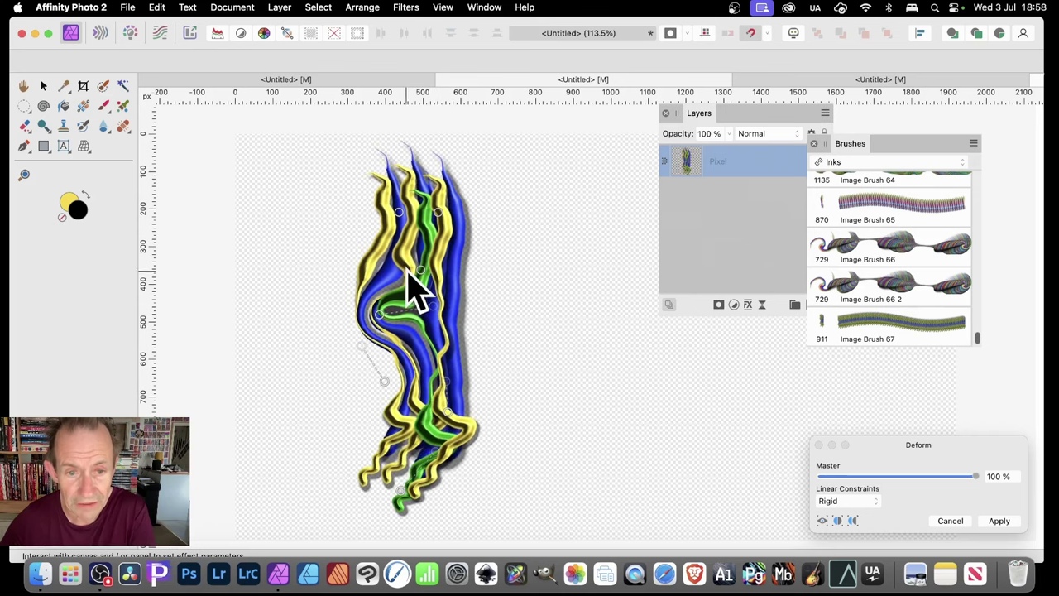
mouse_move(409, 268)
mouse_down()
mouse_move(406, 251)
mouse_move(466, 249)
mouse_move(421, 269)
mouse_up()
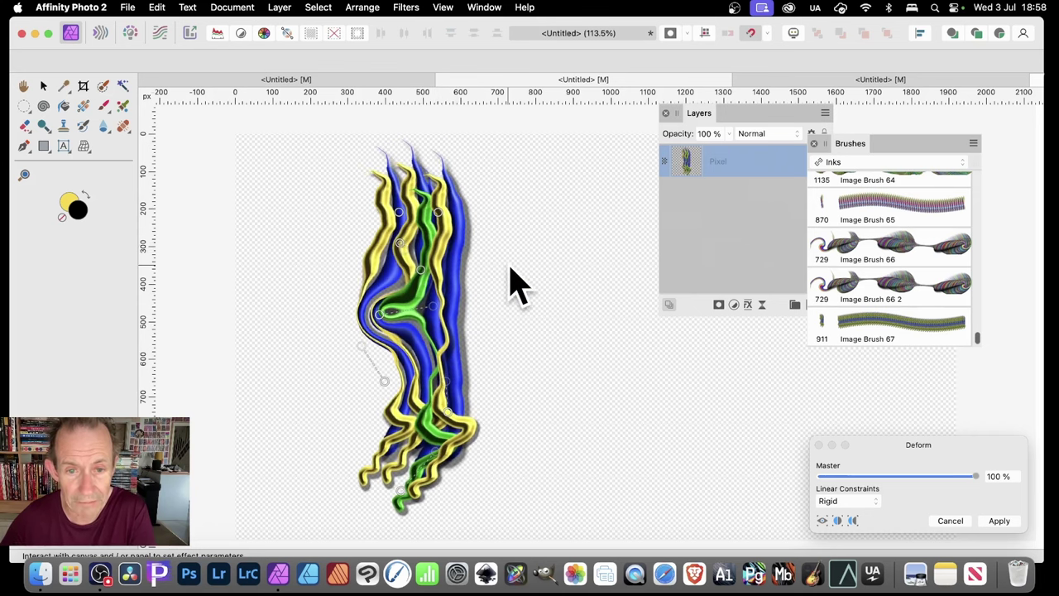
click(507, 265)
drag(508, 265, 450, 279)
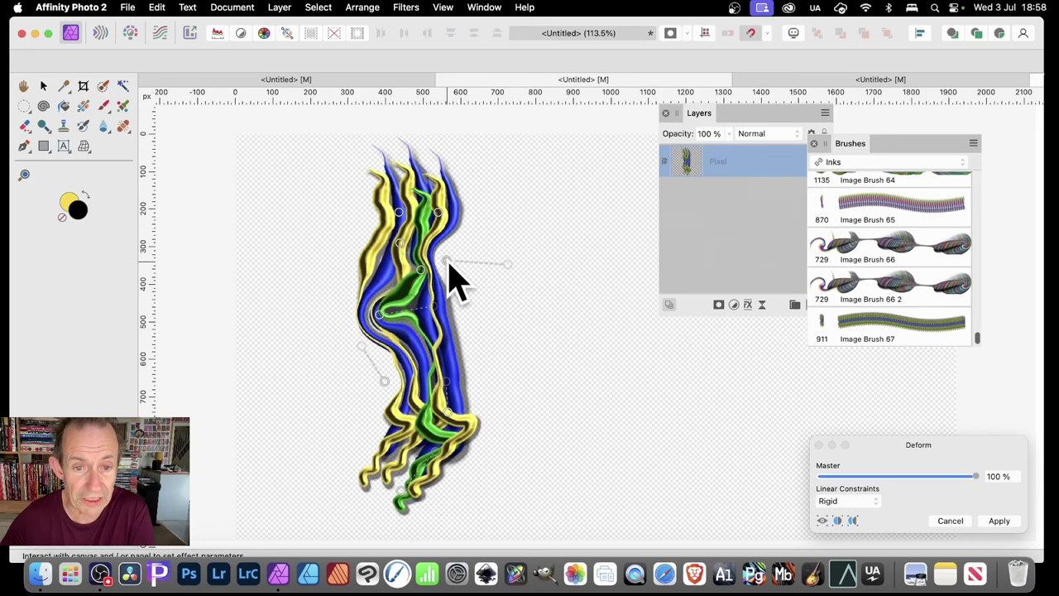
click(317, 265)
drag(321, 267, 381, 254)
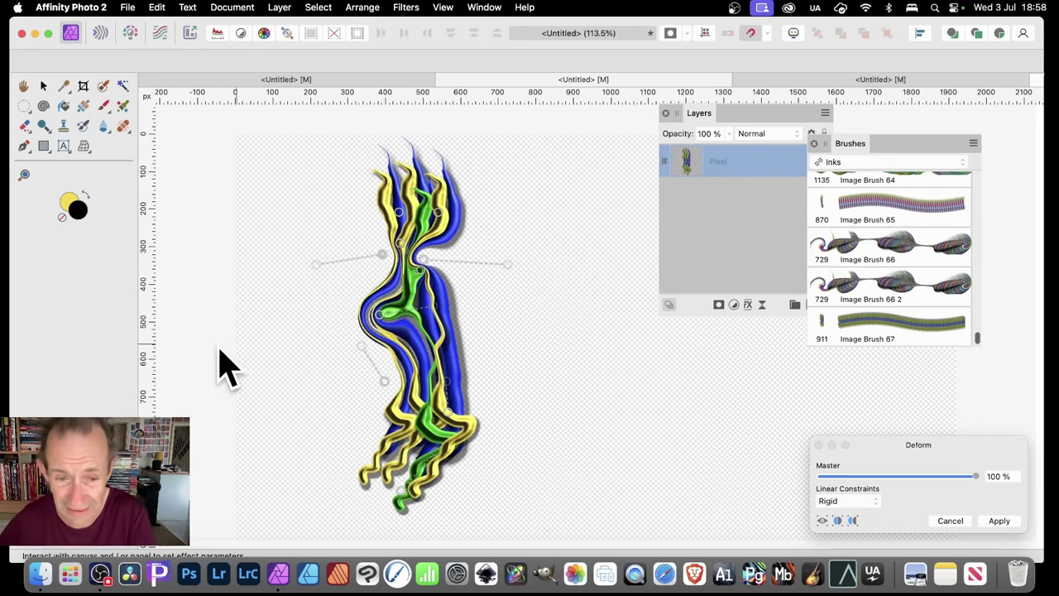
Commit the deformation, then apply a Twirl of -157° at 726.4 px radius.
click(999, 521)
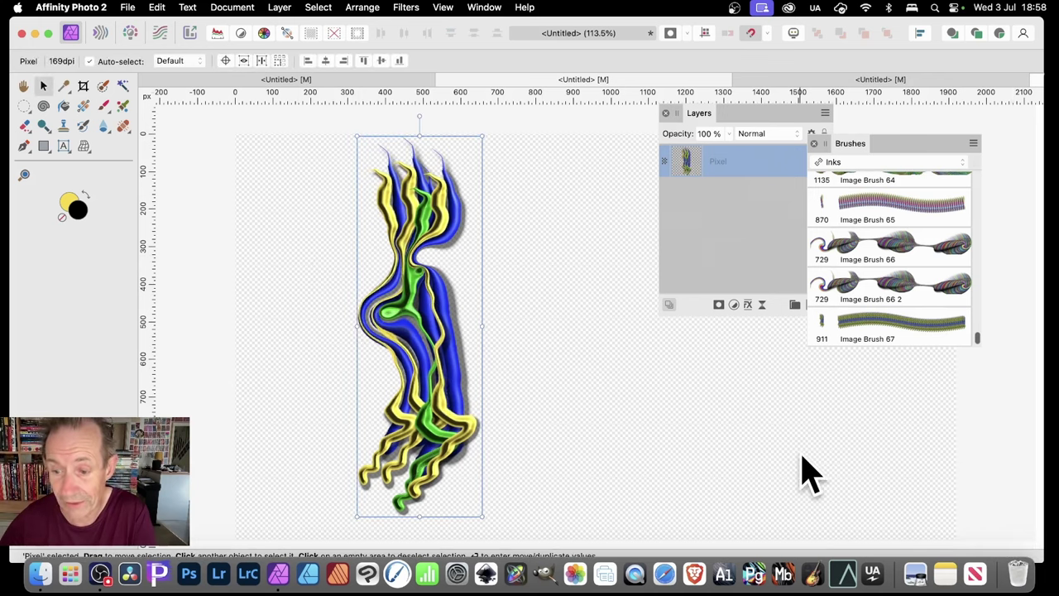
click(408, 7)
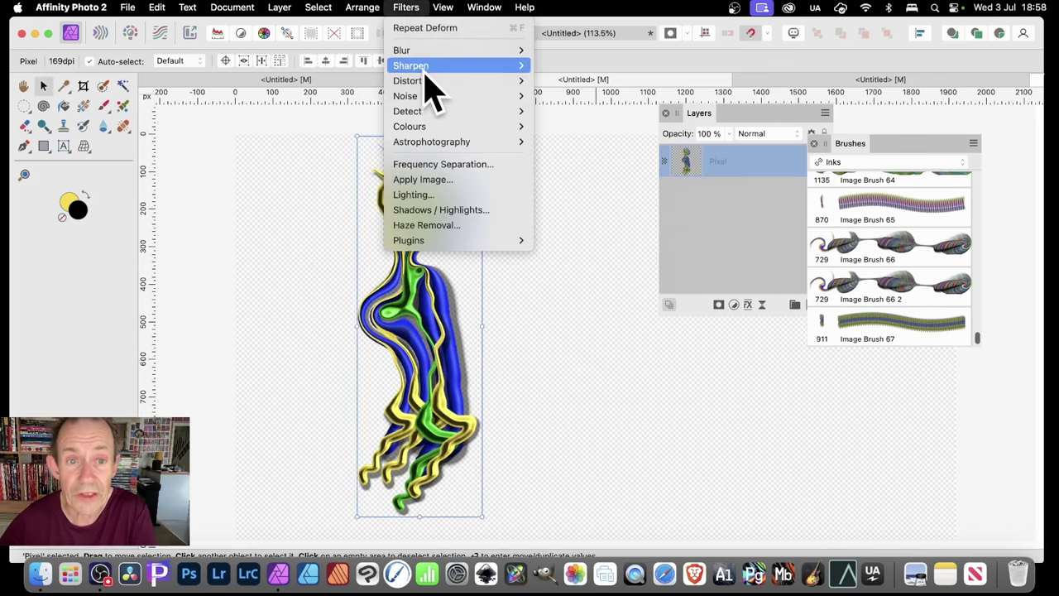
mouse_move(425, 82)
click(578, 112)
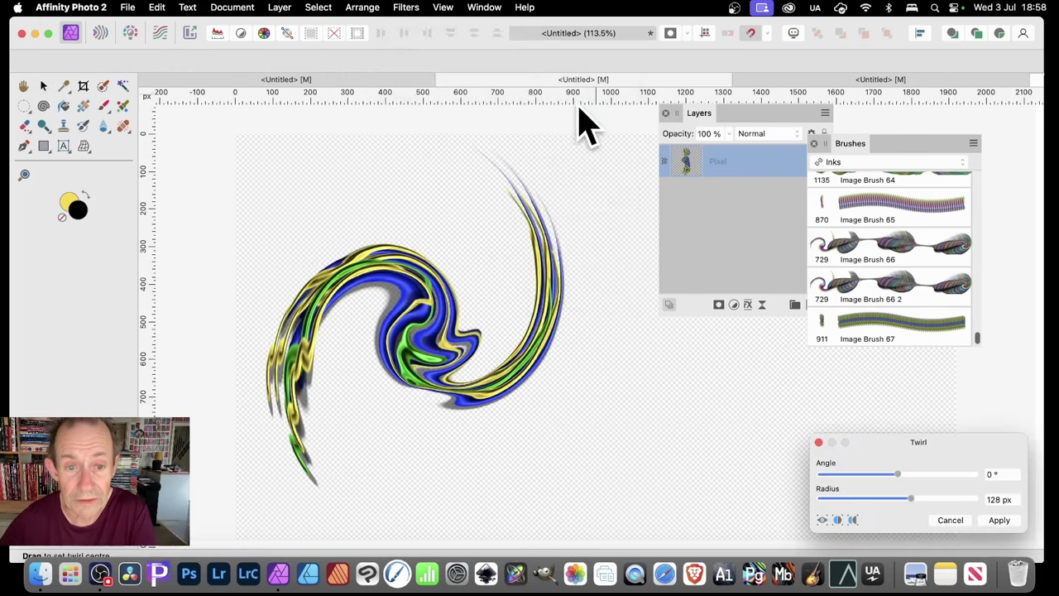
drag(925, 445, 528, 207)
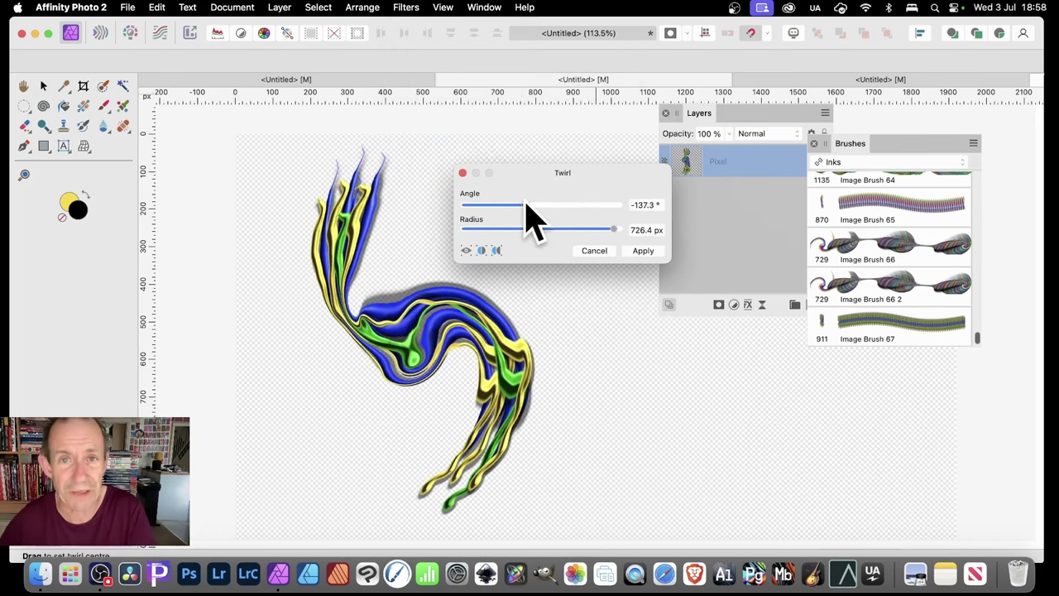
drag(529, 208, 525, 206)
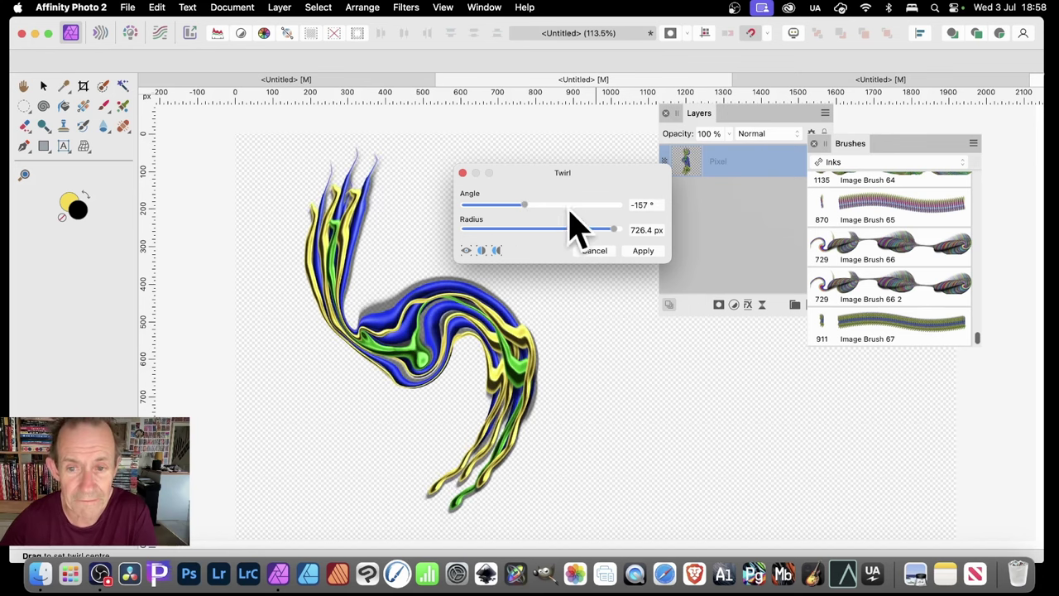
click(643, 251)
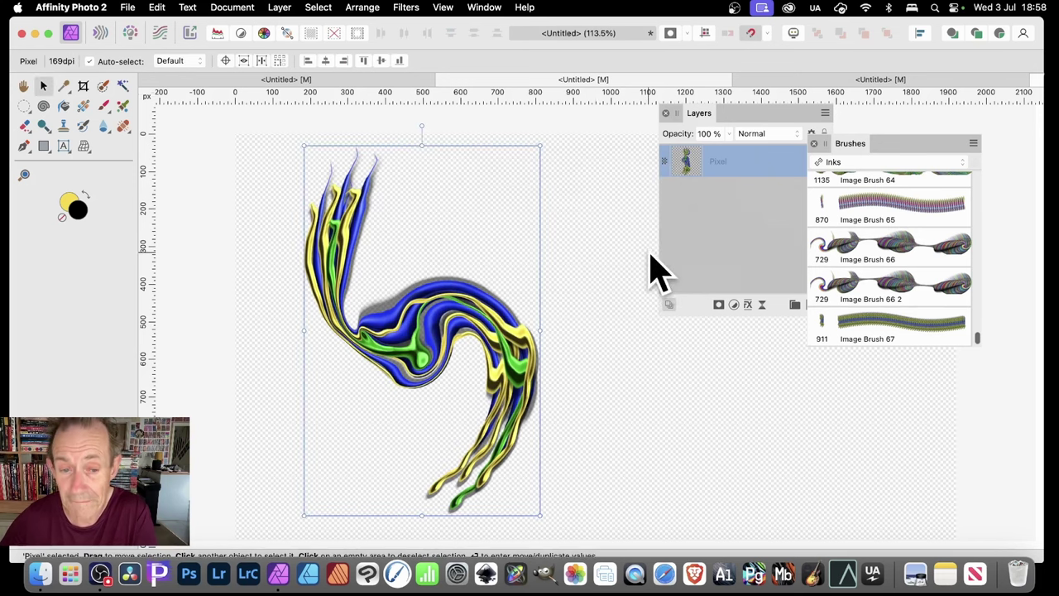
Create Image Brush 68 from the twirled strands, then hide and deselect the Pixel layer.
click(973, 144)
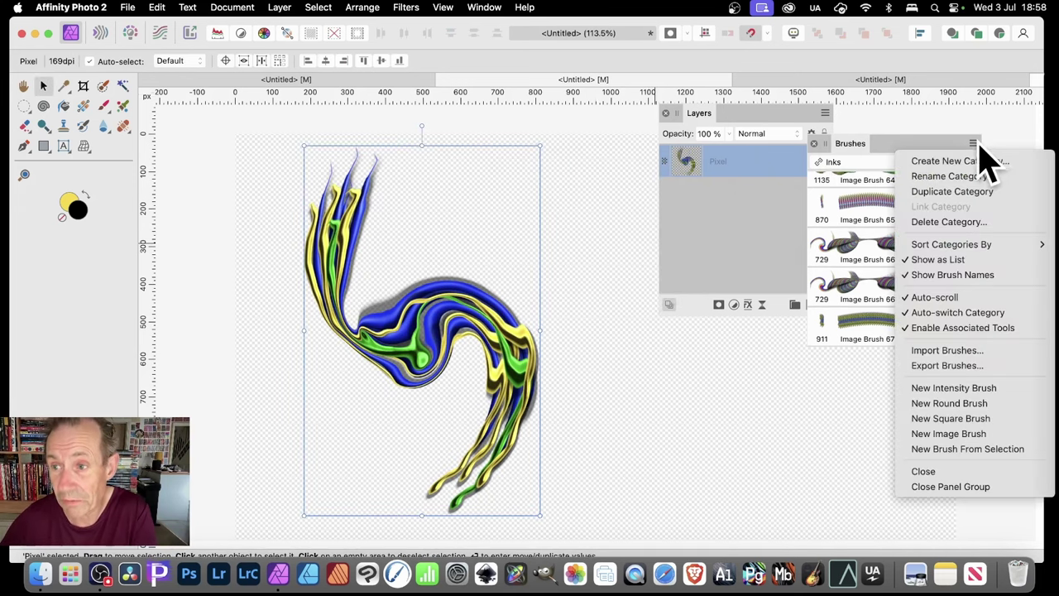
click(984, 450)
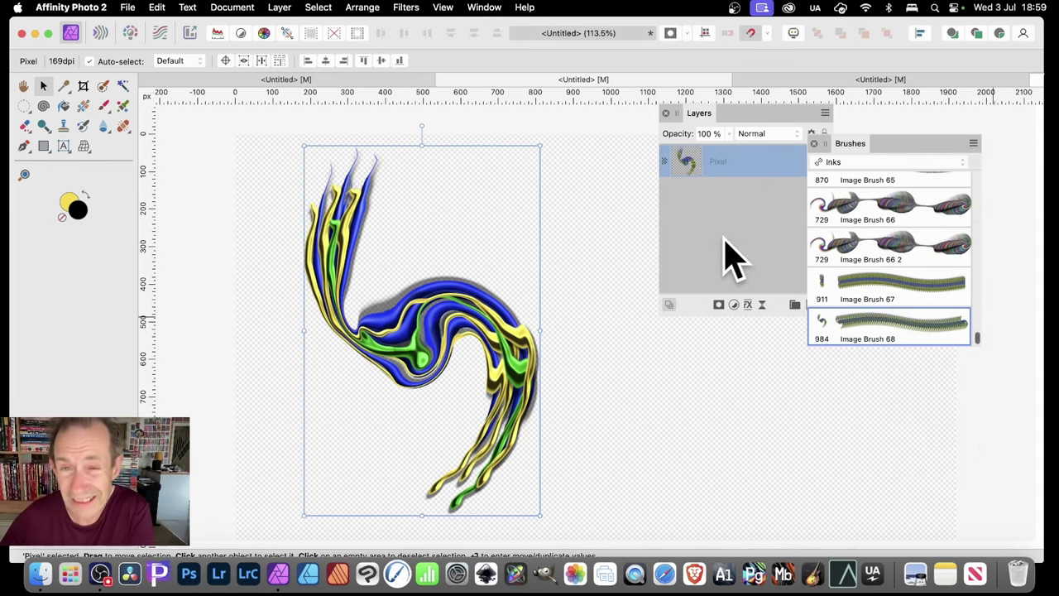
click(751, 252)
click(820, 162)
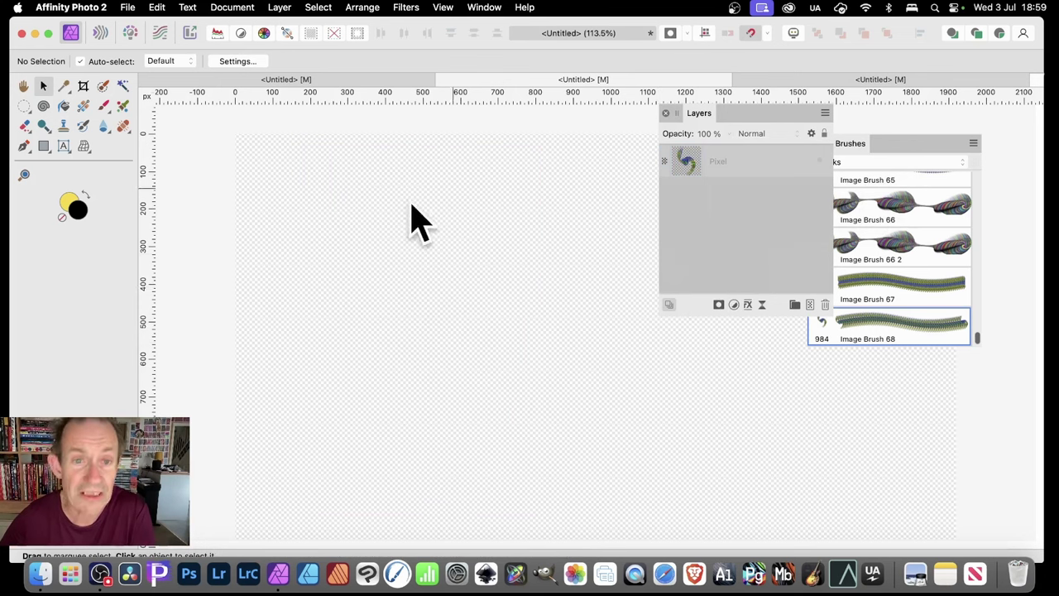
click(704, 163)
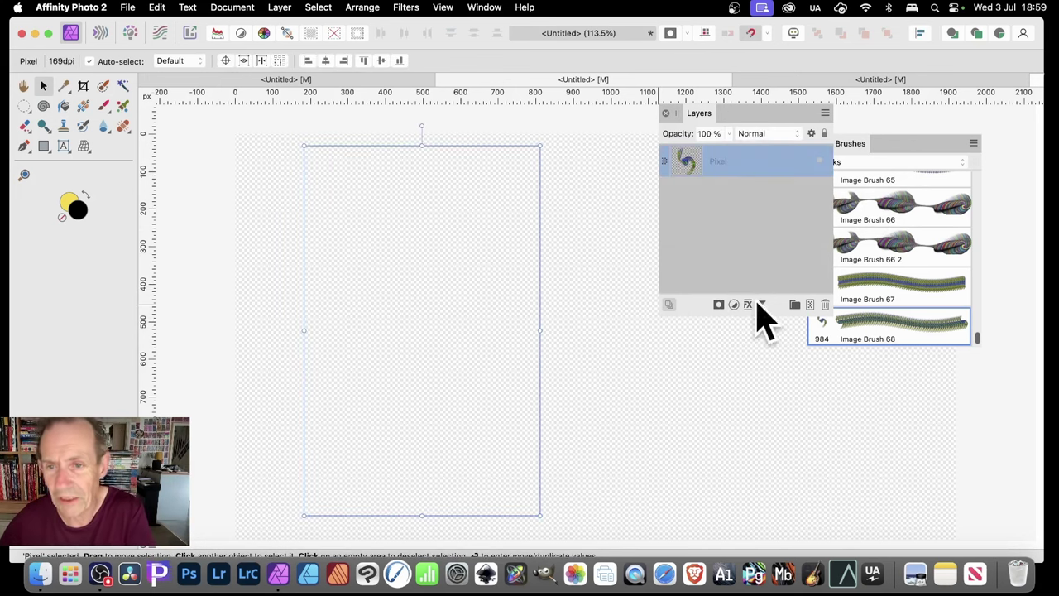
click(705, 227)
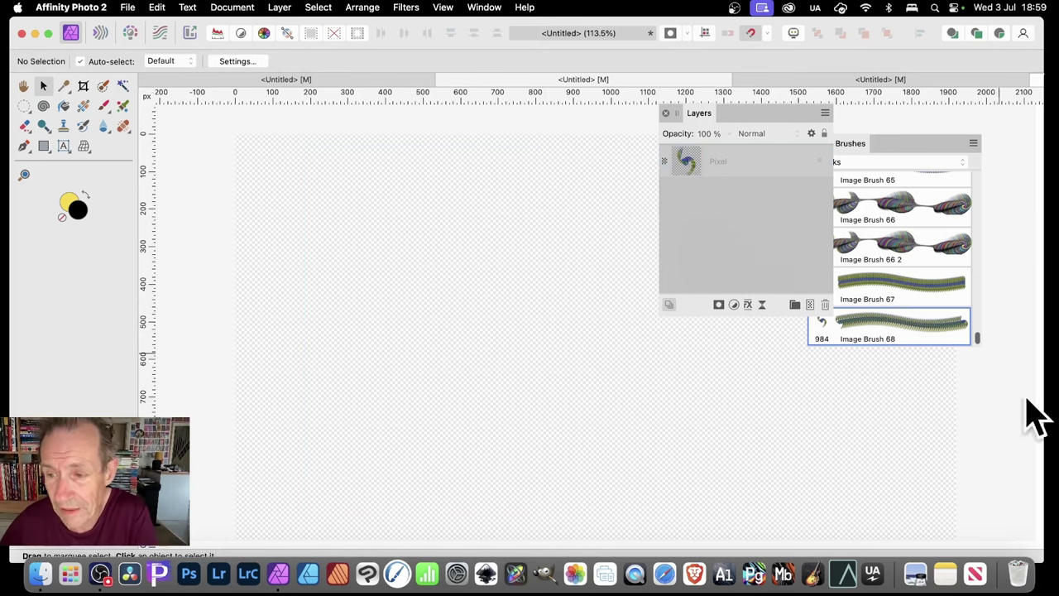
Set Image Brush 68 to 1% spacing and 100% rotation jitter, leaving size jitter at 0%.
double_click(892, 322)
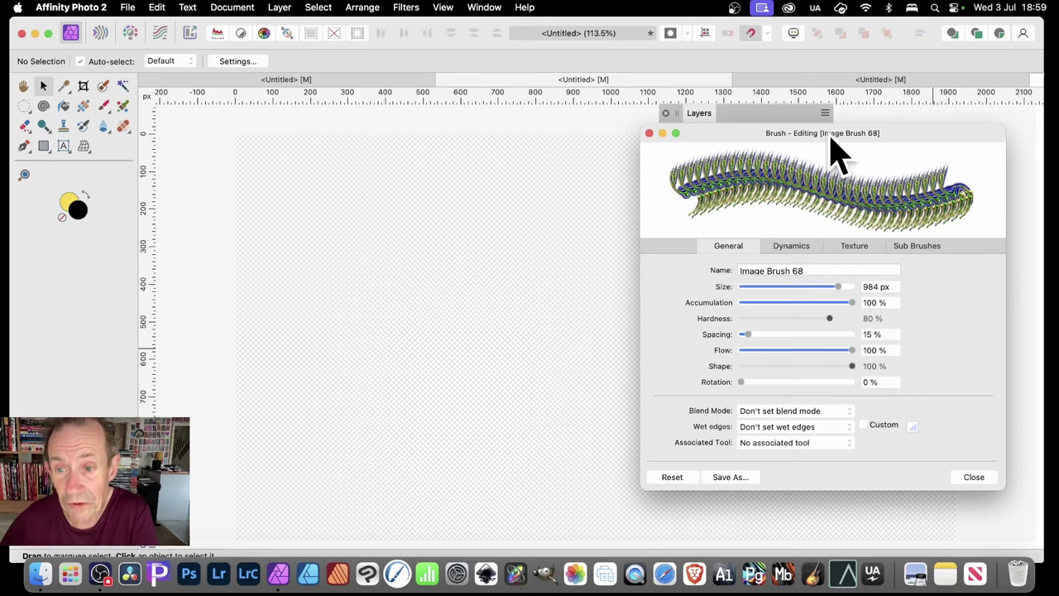
drag(832, 141, 650, 92)
drag(569, 285, 544, 289)
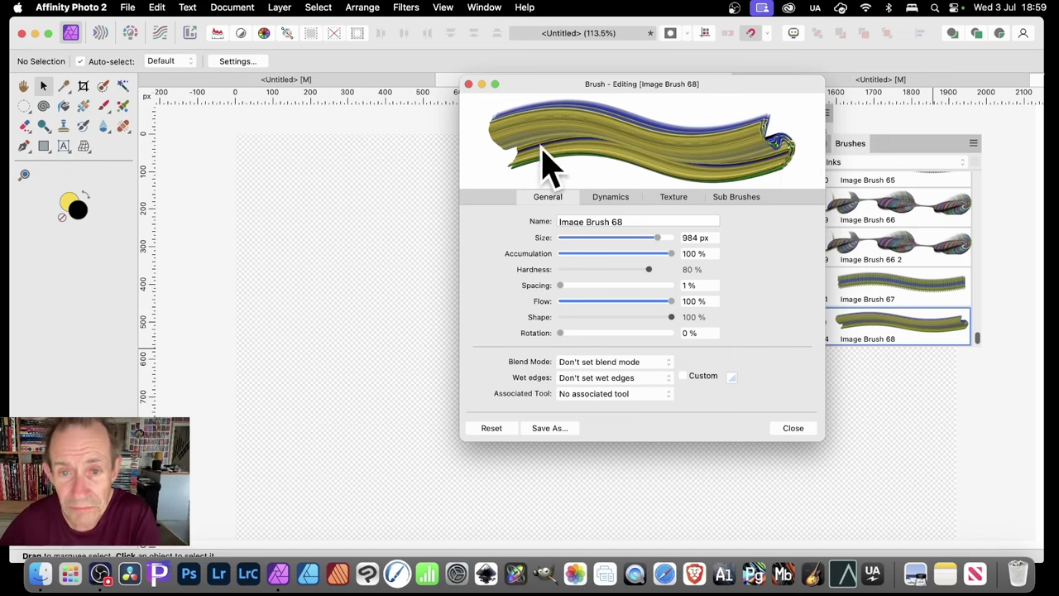
click(611, 199)
drag(579, 215, 520, 229)
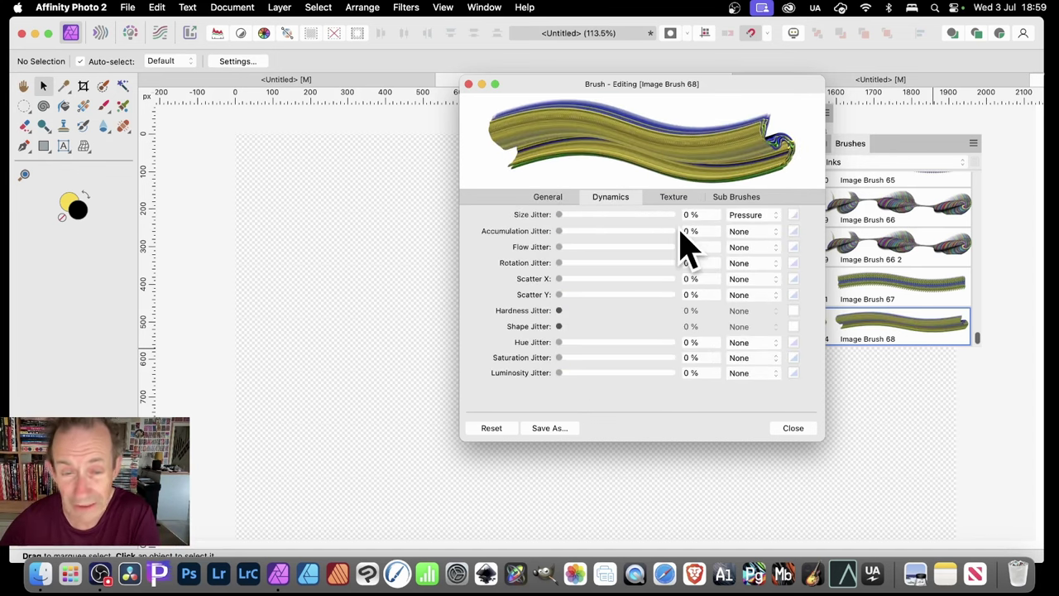
drag(562, 264, 695, 270)
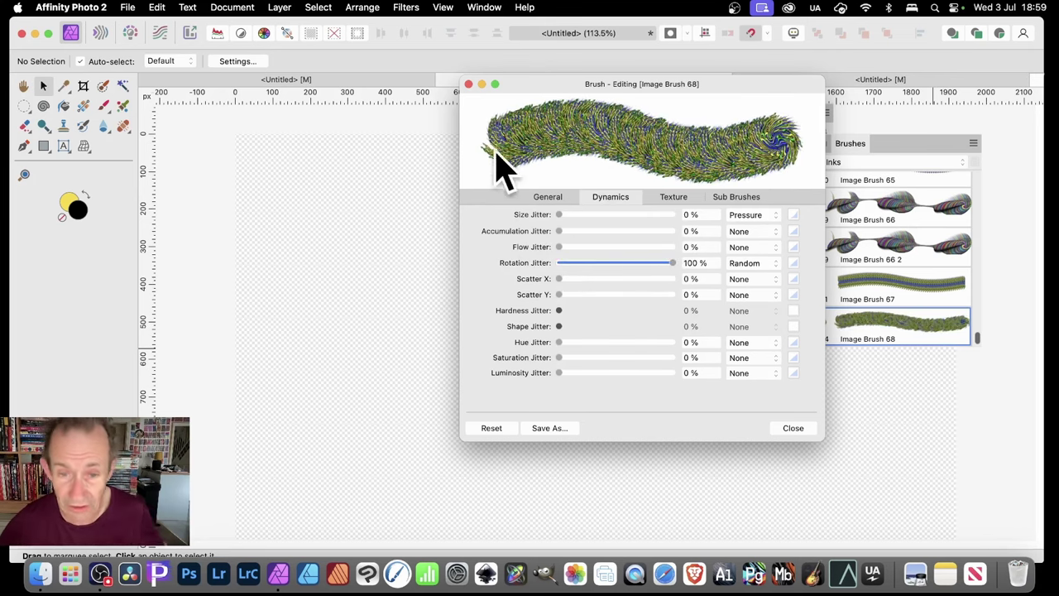
drag(609, 84, 775, 86)
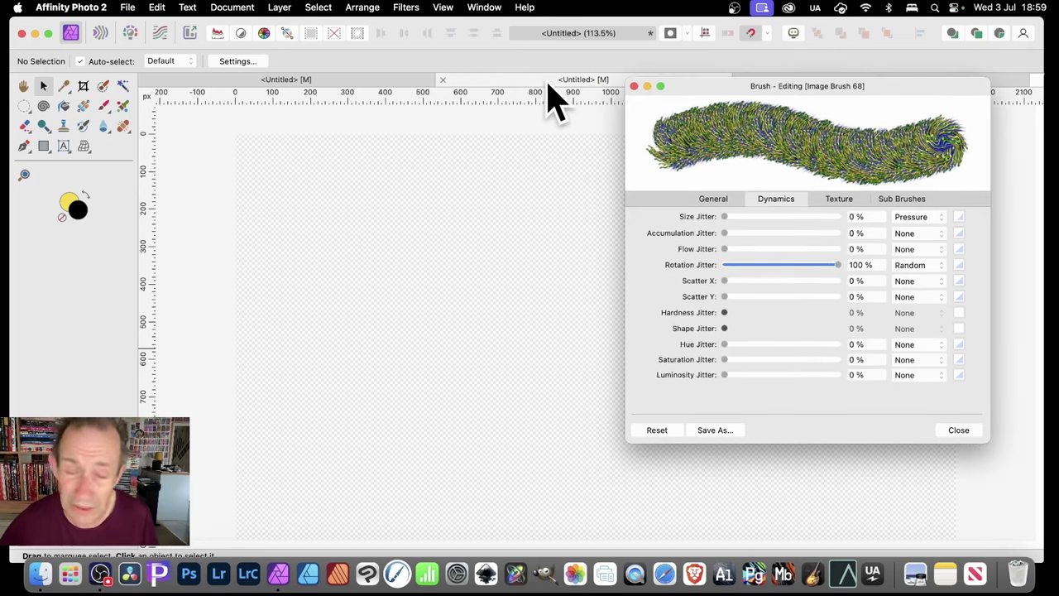
Paint a test stroke with the Paint Brush, then undo it.
click(103, 106)
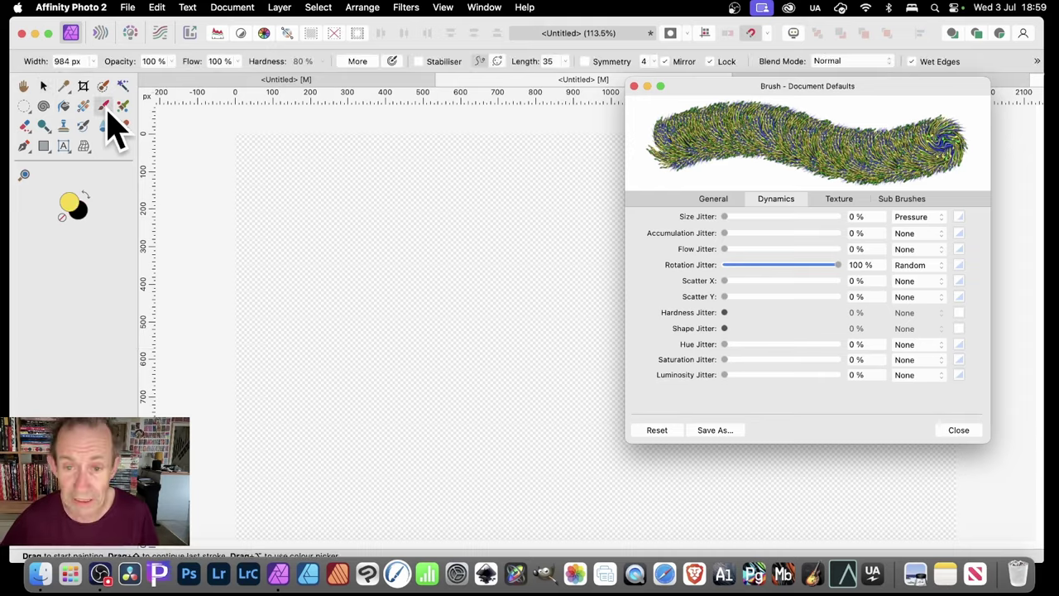
mouse_move(360, 234)
mouse_down()
mouse_move(414, 240)
mouse_move(471, 355)
mouse_move(505, 372)
mouse_move(357, 240)
mouse_up()
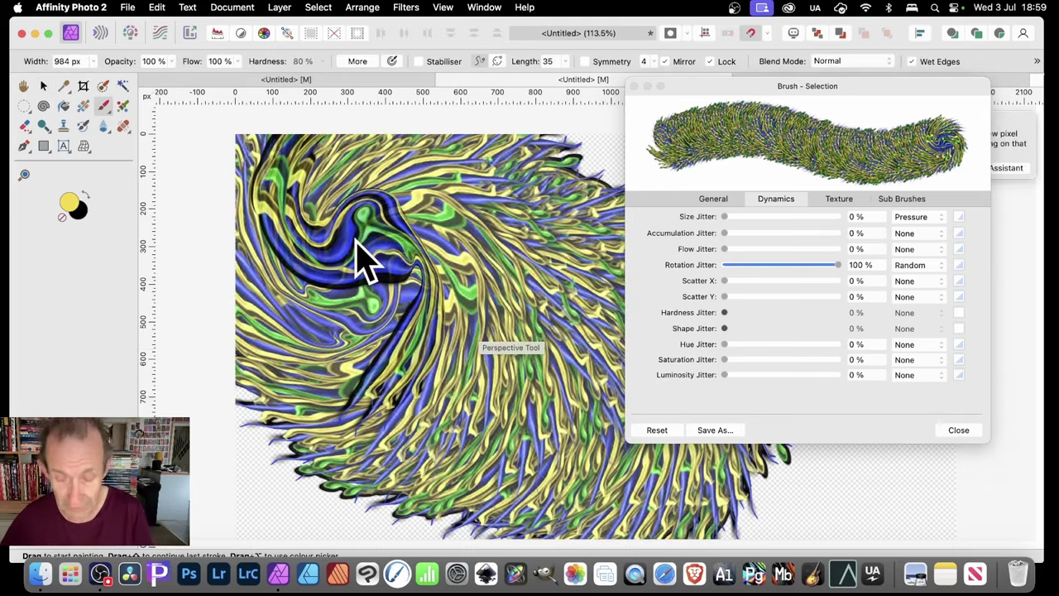
key(super+z)
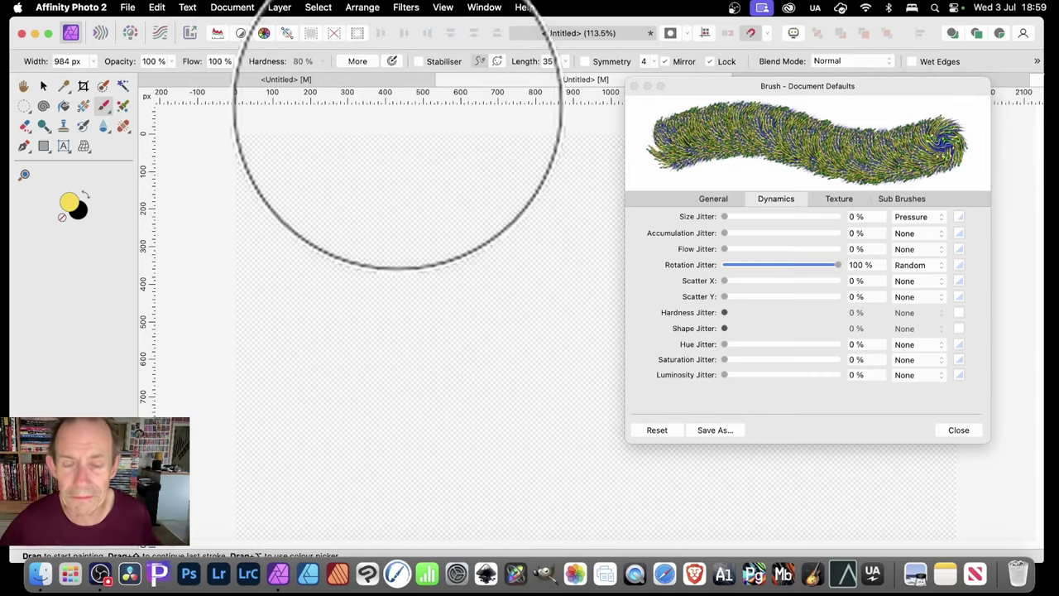
Paint swirling Image Brush 68 strokes across the canvas, undoing the last right-hand swirl.
mouse_move(286, 276)
mouse_down()
mouse_move(317, 273)
mouse_move(496, 331)
mouse_move(513, 273)
mouse_move(681, 307)
mouse_move(931, 445)
mouse_move(794, 476)
mouse_move(355, 521)
mouse_move(442, 310)
mouse_up()
mouse_move(738, 96)
mouse_down()
mouse_move(880, 107)
mouse_move(902, 184)
mouse_up()
mouse_move(703, 120)
mouse_down()
mouse_move(896, 95)
mouse_move(920, 77)
mouse_up()
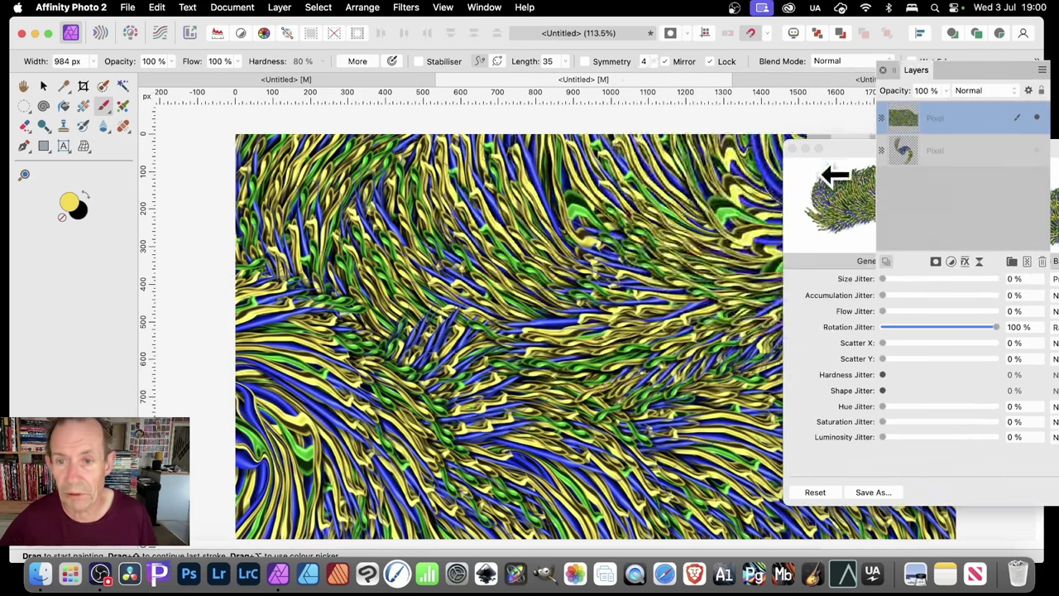
drag(600, 364, 769, 339)
key(super+z)
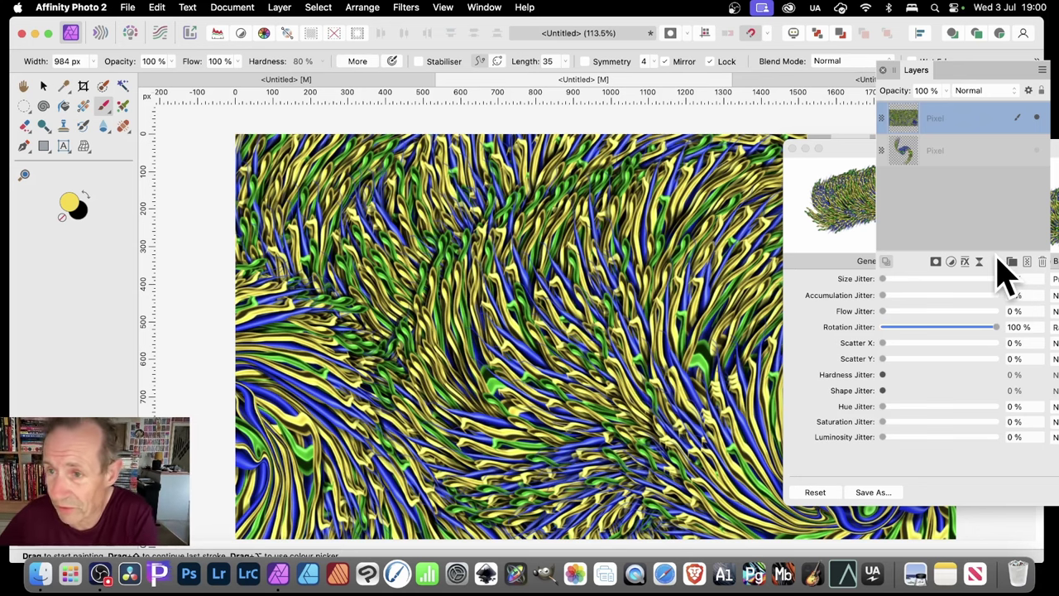
drag(868, 170, 568, 115)
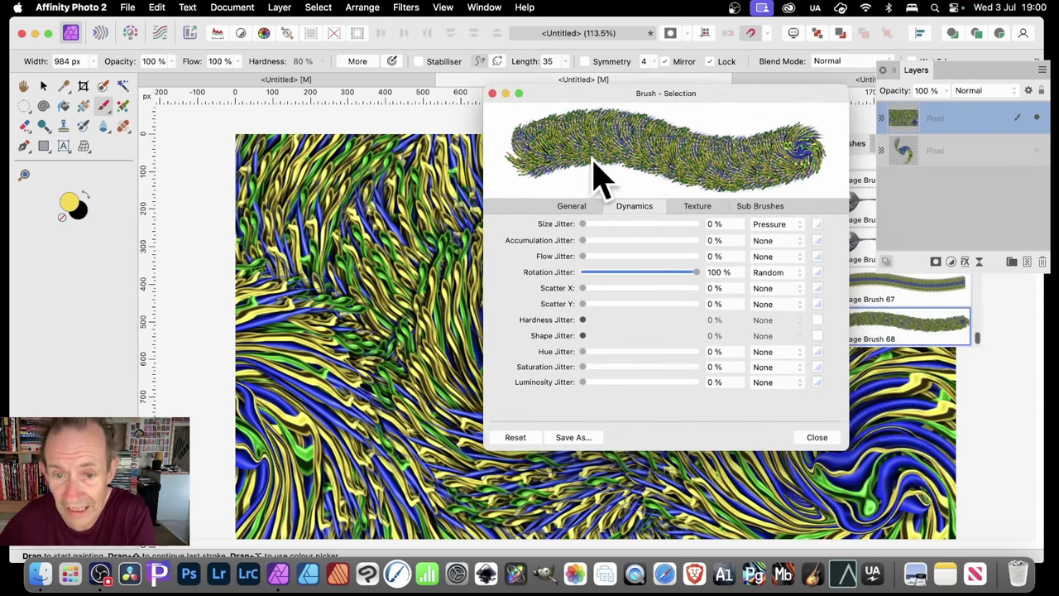
Make rotation jitter Cyclic and give it a preset response curve with an added bend.
click(794, 276)
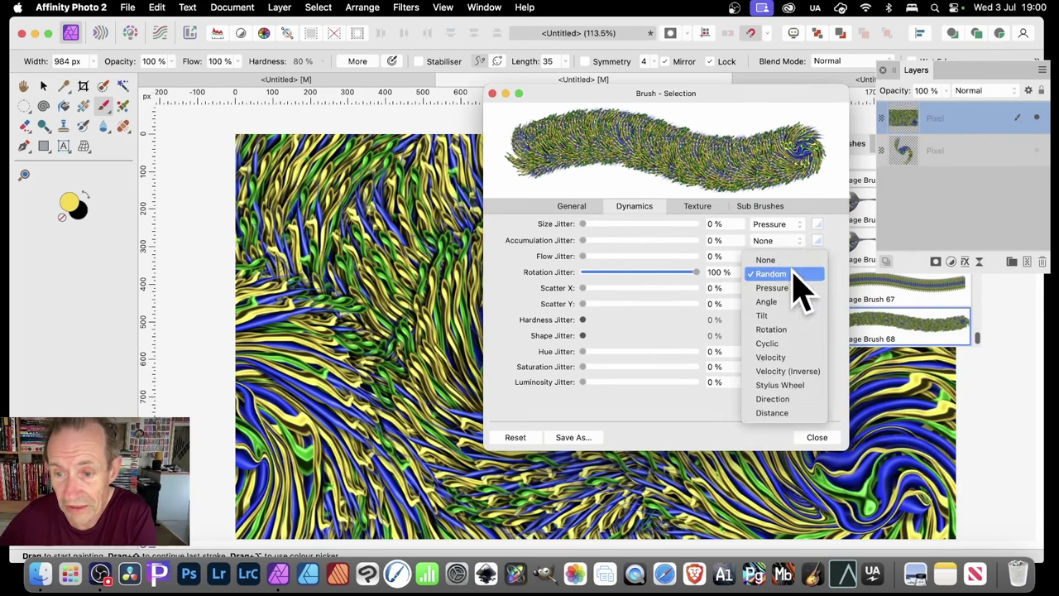
click(782, 343)
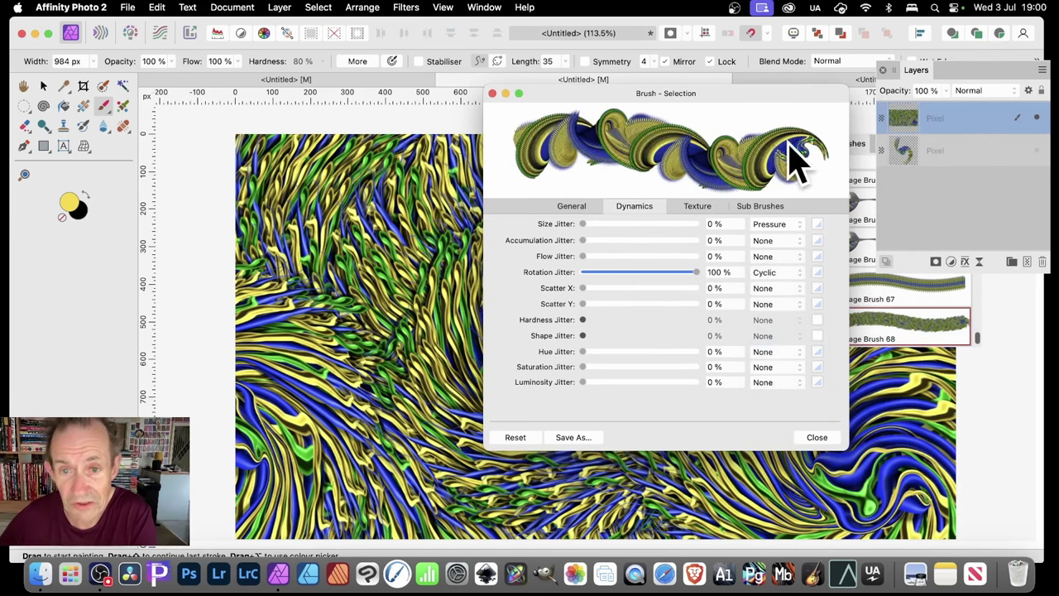
click(818, 273)
click(858, 472)
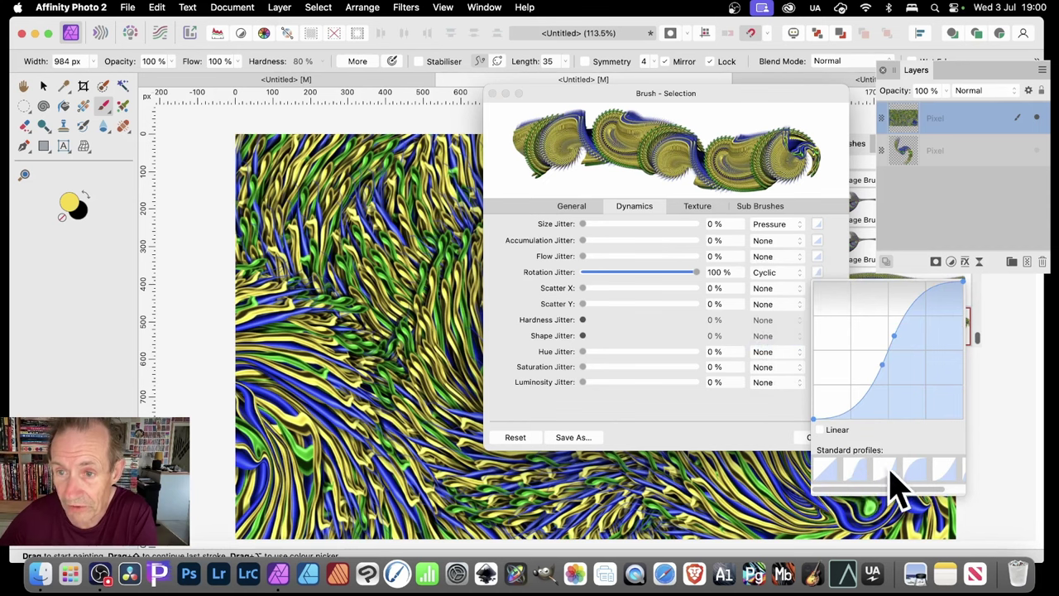
click(917, 470)
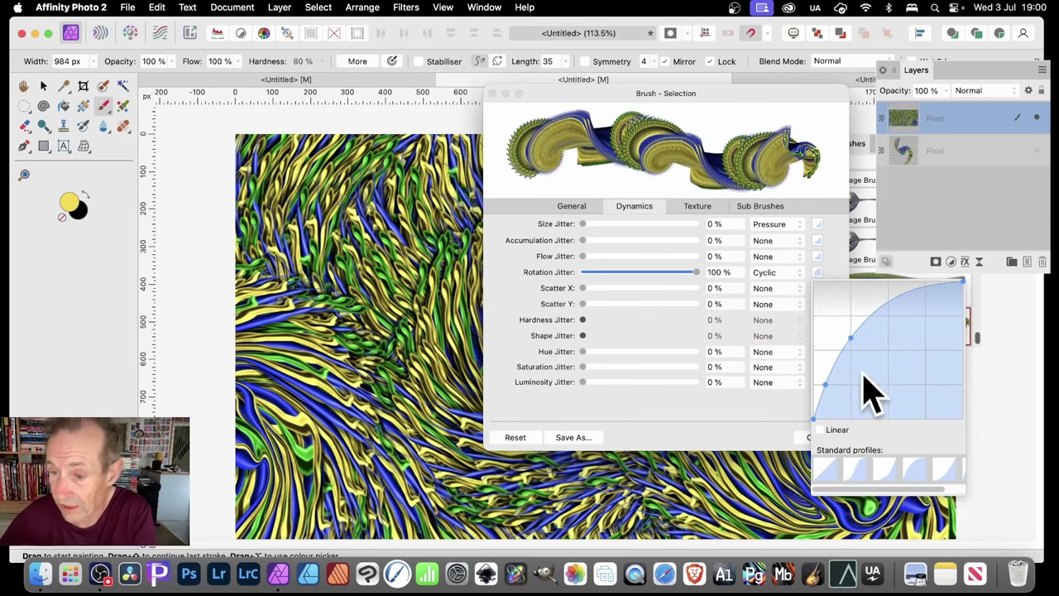
mouse_move(907, 313)
mouse_down()
mouse_move(915, 367)
mouse_move(914, 327)
mouse_move(907, 356)
mouse_up()
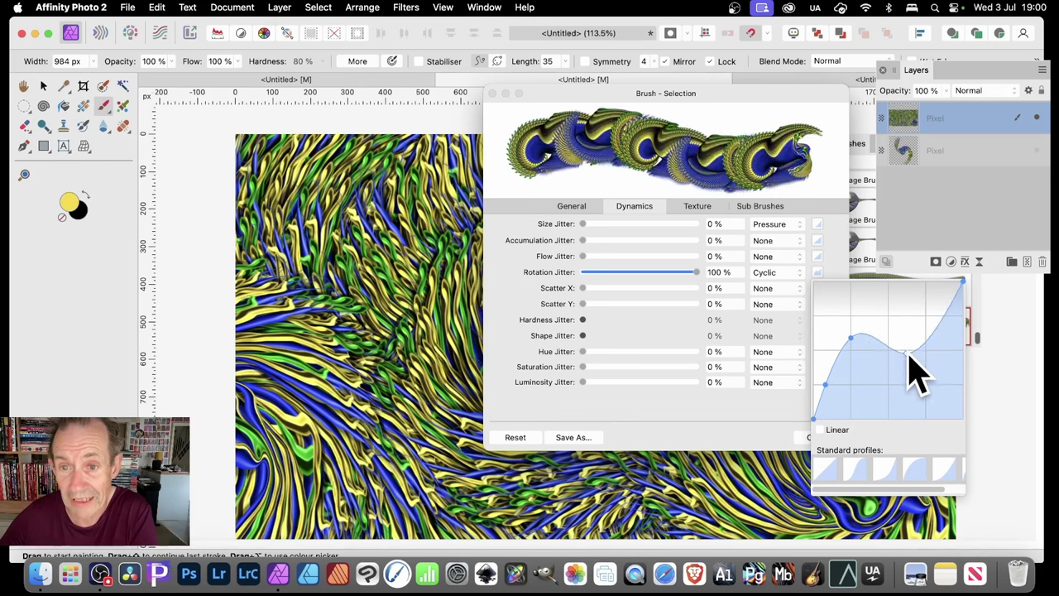
click(683, 412)
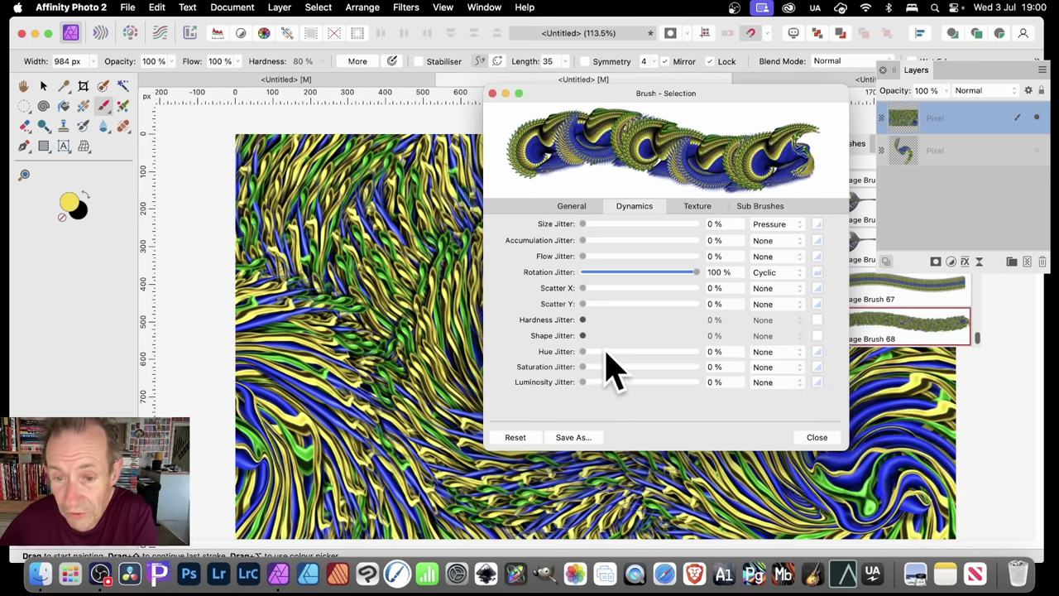
Set hue jitter to 100% with a Cyclic controller.
drag(607, 355, 742, 362)
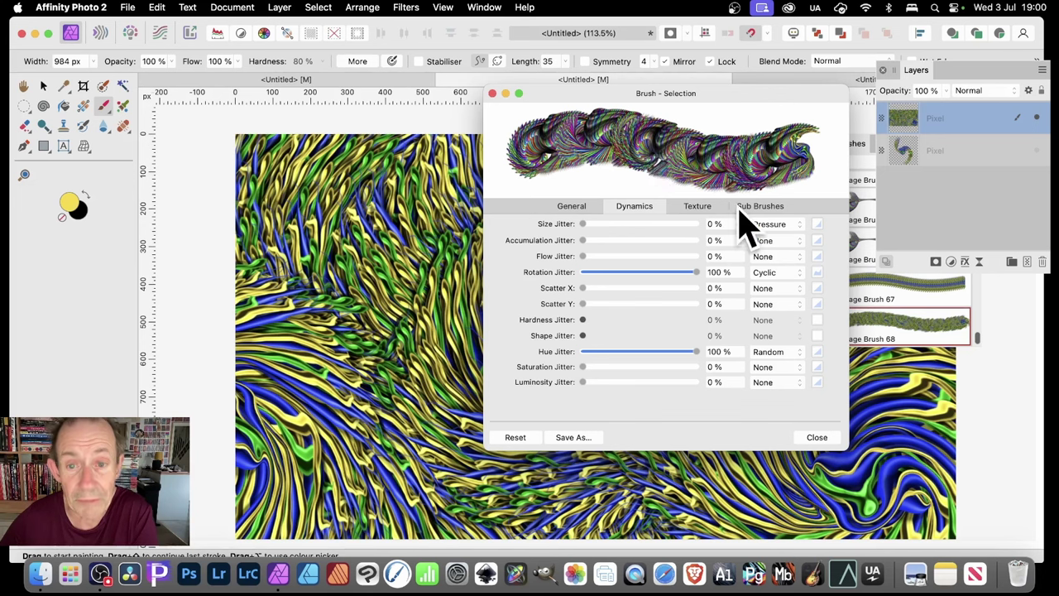
click(790, 351)
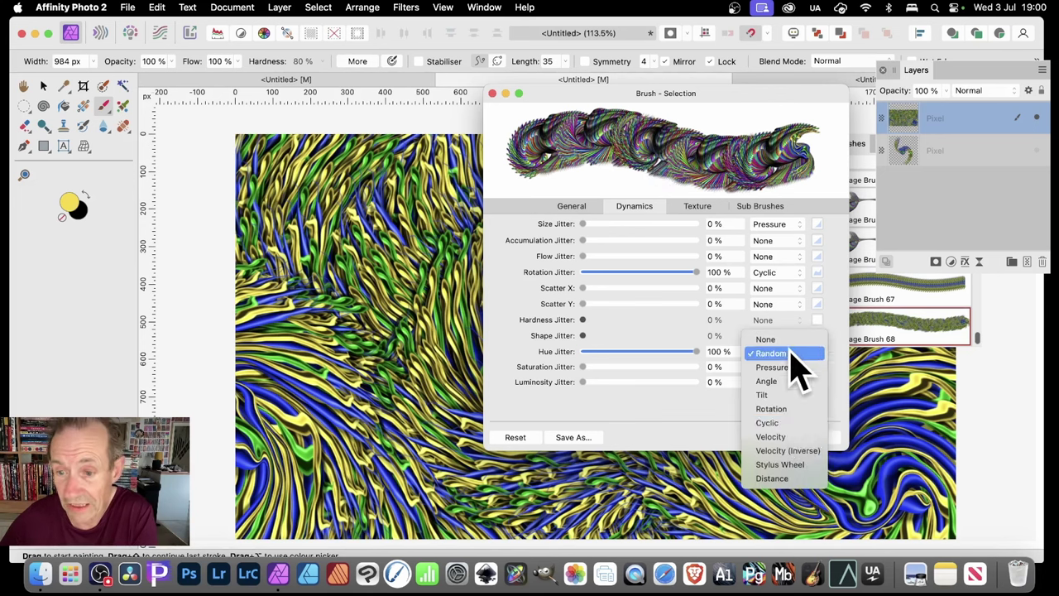
click(795, 421)
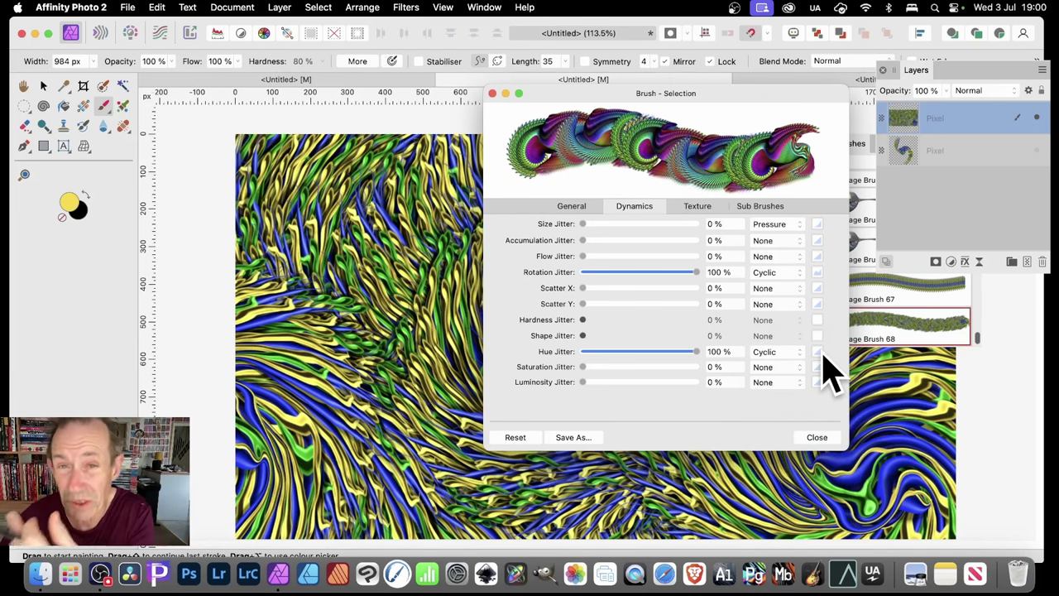
Reduce the Image Brush 68 width to about 460 px and paint rainbow swirls across the canvas.
click(820, 439)
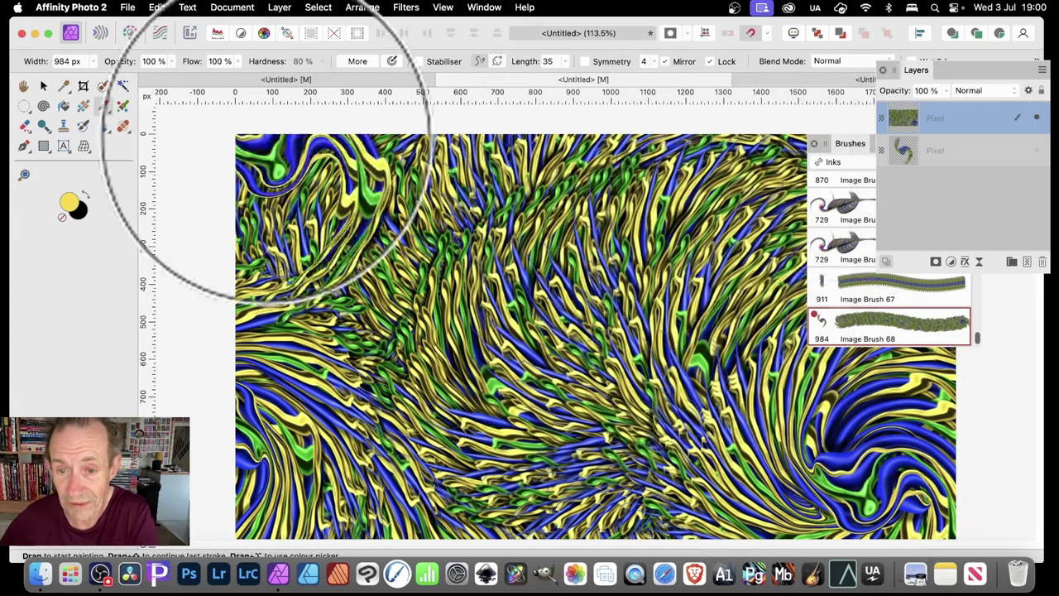
click(93, 63)
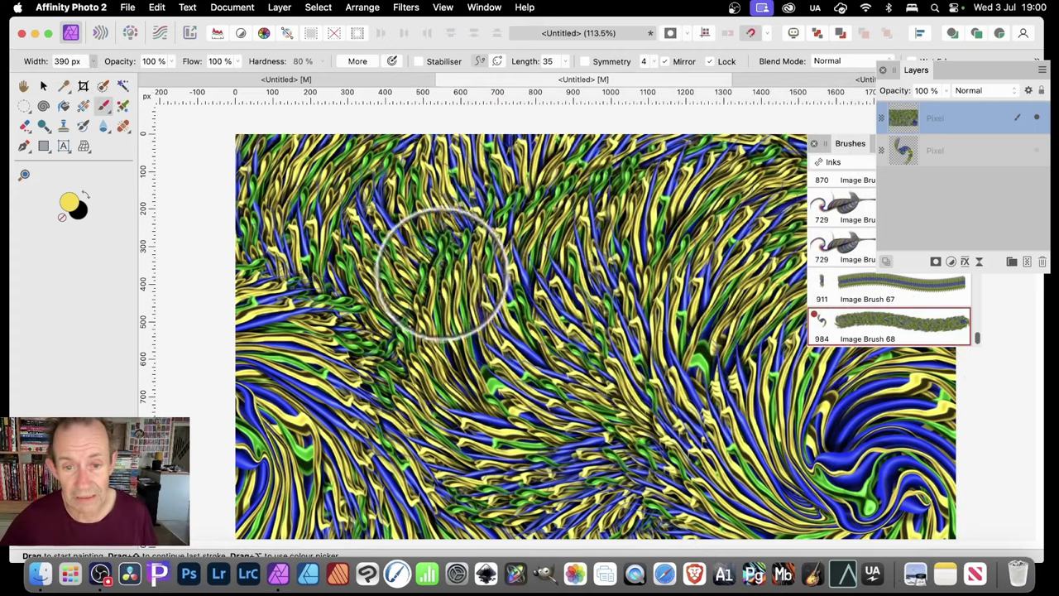
mouse_move(442, 260)
mouse_down()
mouse_move(603, 185)
mouse_move(752, 256)
mouse_move(728, 157)
mouse_move(717, 378)
mouse_move(816, 430)
mouse_move(698, 374)
mouse_move(485, 485)
mouse_move(450, 378)
mouse_move(248, 149)
mouse_up()
click(93, 62)
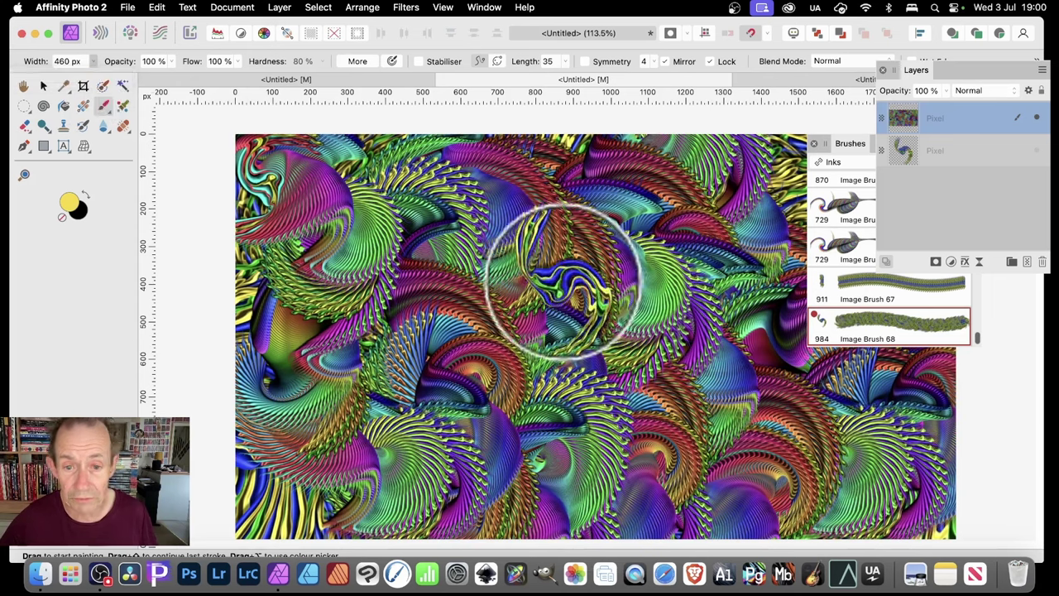
mouse_move(579, 273)
mouse_down()
mouse_move(734, 258)
mouse_move(552, 328)
mouse_move(449, 204)
mouse_move(731, 228)
mouse_move(794, 141)
mouse_up()
Try a Hard Mix blend-mode brush stroke across the canvas centre, then undo it.
click(852, 61)
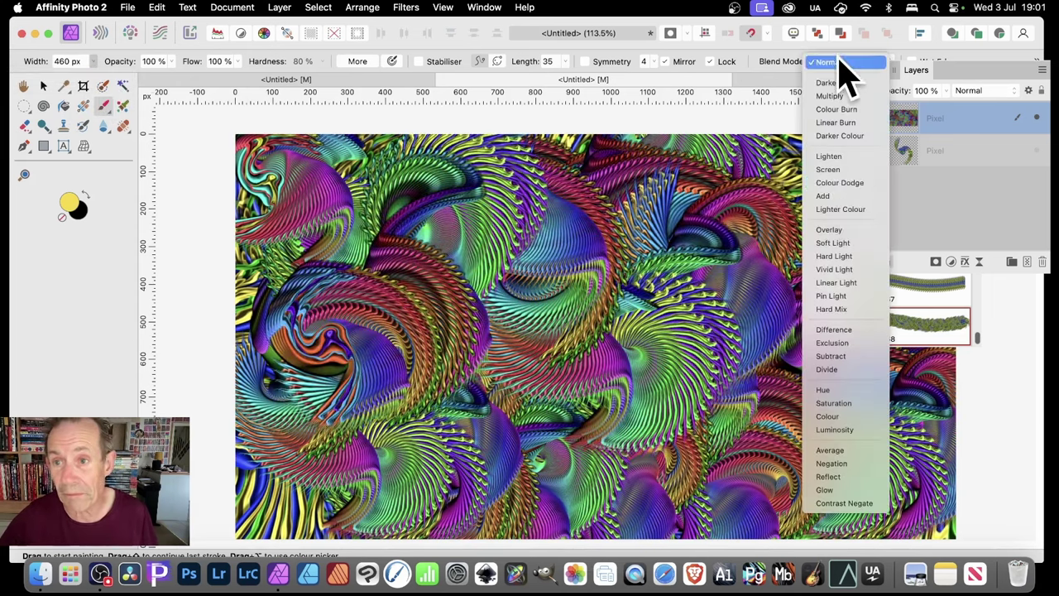
click(834, 313)
mouse_move(599, 213)
mouse_down()
mouse_move(627, 224)
mouse_move(634, 213)
mouse_move(718, 331)
mouse_move(579, 225)
mouse_move(170, 100)
mouse_up()
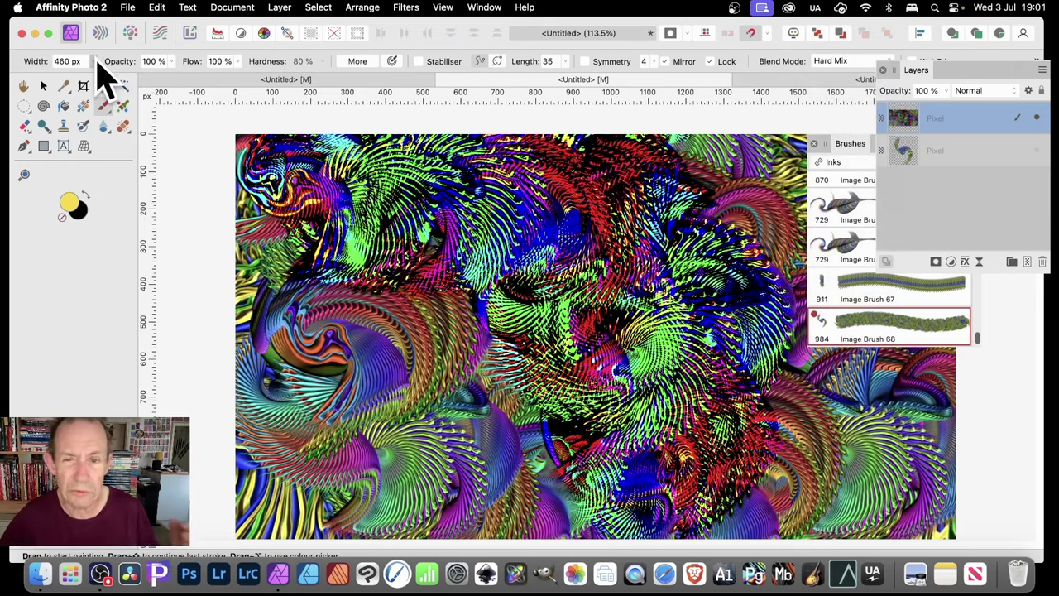
key(super+z)
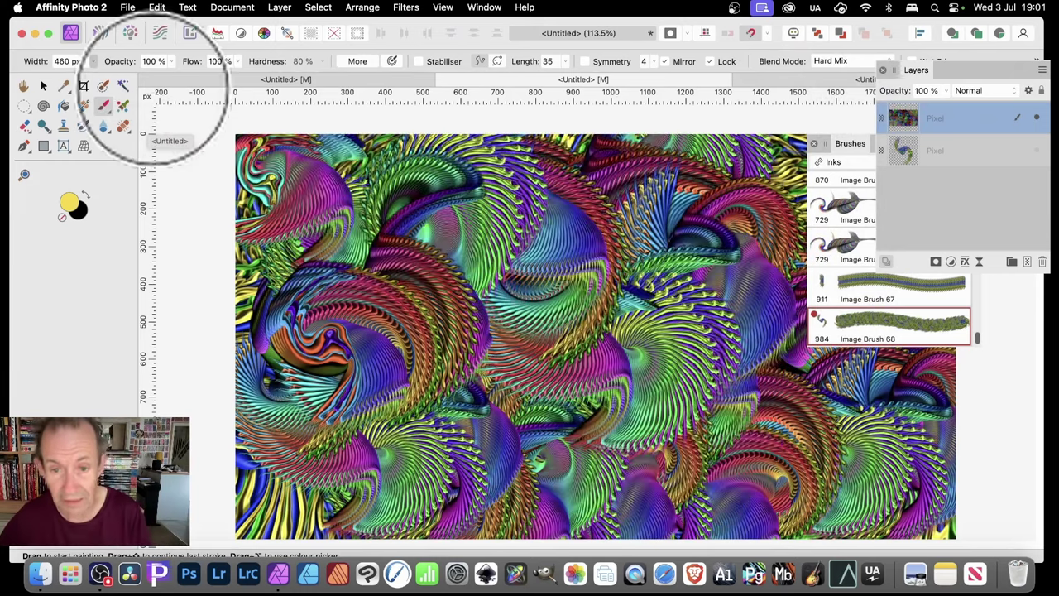
Enable 4-way mirror symmetry, test and undo a stroke, and restore Normal brush blending.
click(585, 63)
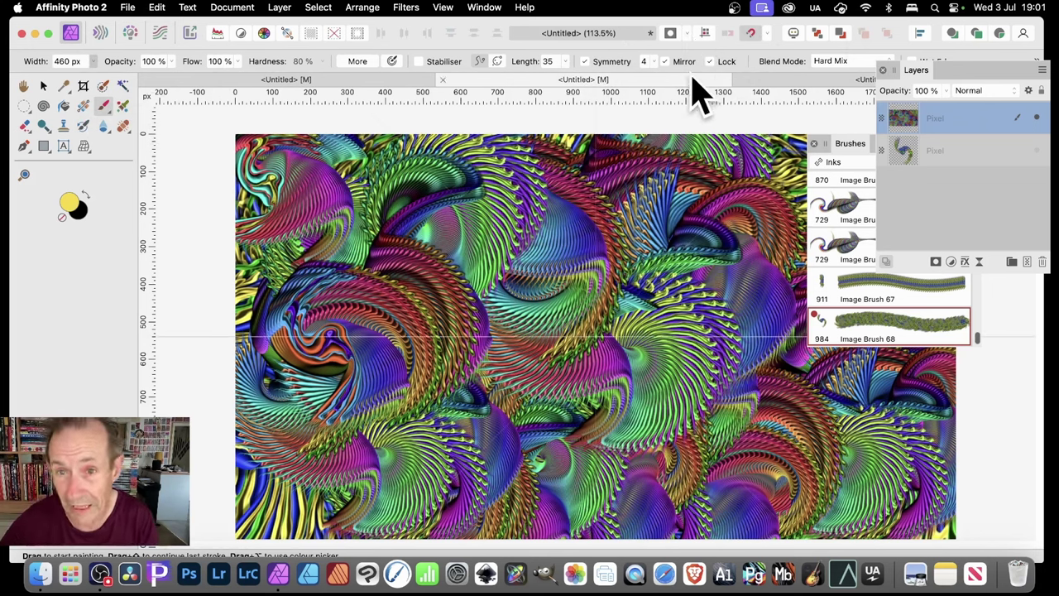
mouse_move(804, 237)
mouse_down()
mouse_move(560, 320)
mouse_move(517, 269)
mouse_up()
key(super+z)
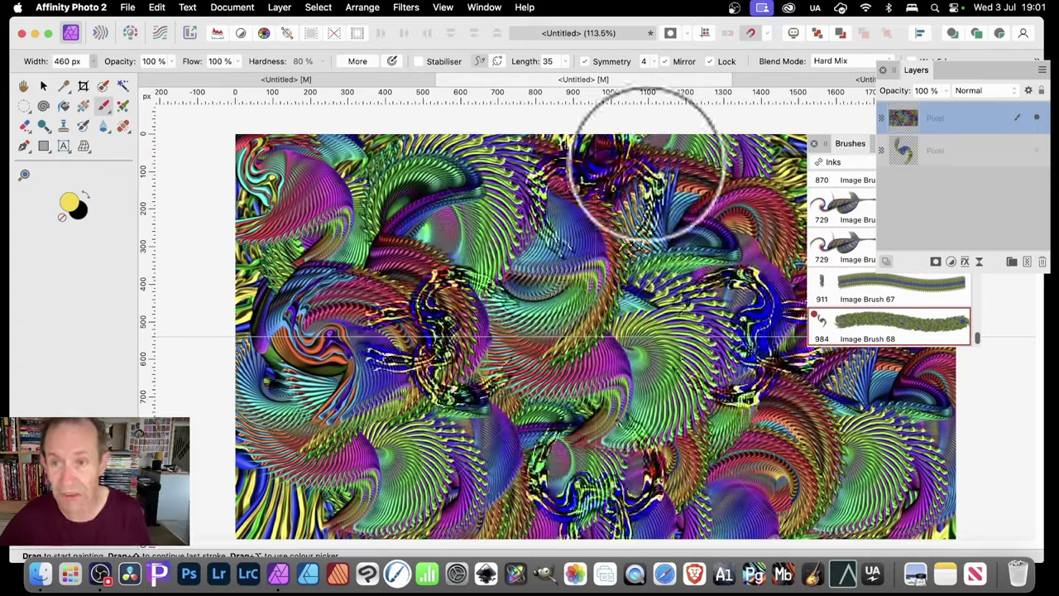
click(847, 60)
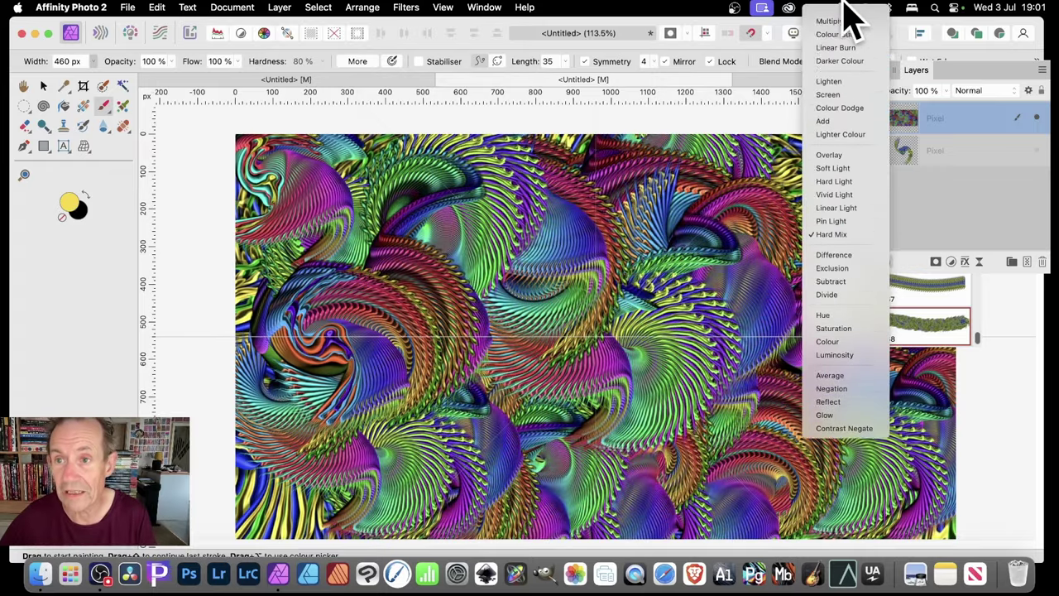
click(842, 16)
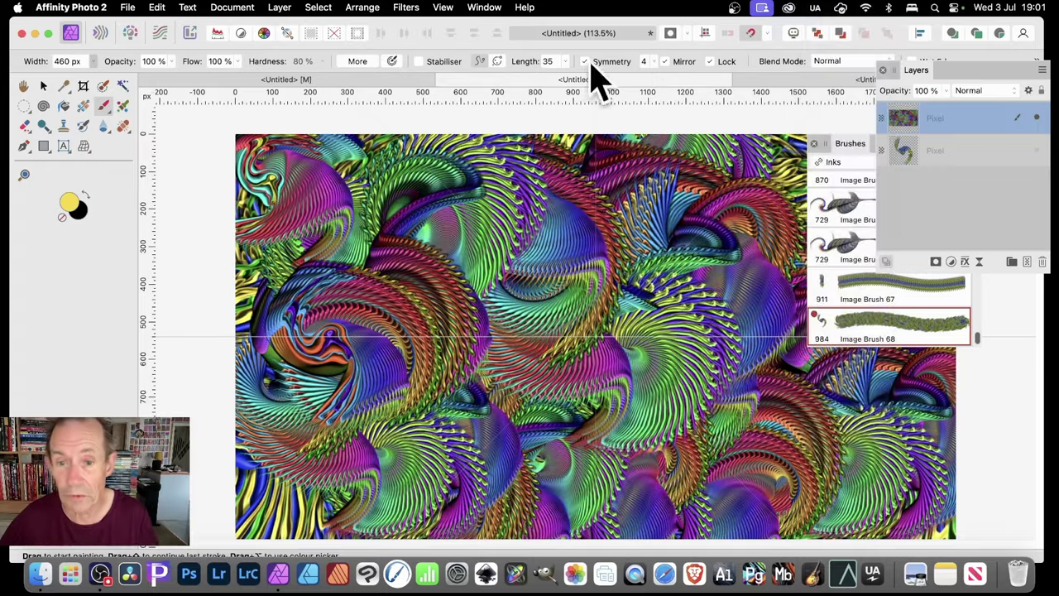
Paint a dense four-way mirrored mandala over the canvas centre with a 310 px brush.
click(94, 62)
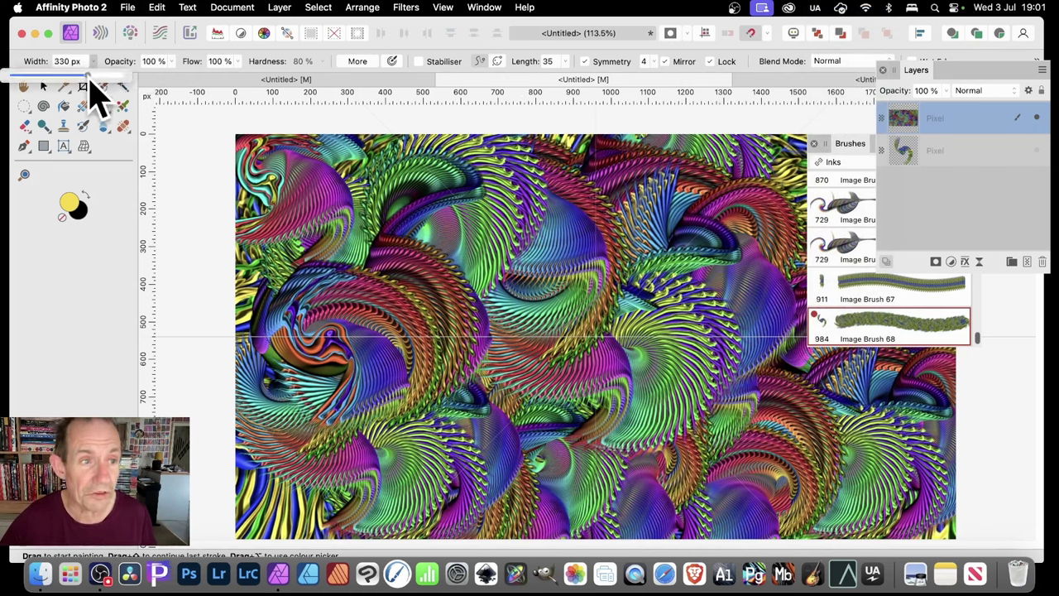
mouse_move(535, 226)
mouse_down()
mouse_move(710, 239)
mouse_move(750, 339)
mouse_move(604, 264)
mouse_move(618, 297)
mouse_move(621, 261)
mouse_move(592, 290)
mouse_move(590, 256)
mouse_move(571, 235)
mouse_move(565, 267)
mouse_move(543, 220)
mouse_move(501, 211)
mouse_move(469, 251)
mouse_move(470, 216)
mouse_move(441, 207)
mouse_move(449, 229)
mouse_move(427, 291)
mouse_move(378, 256)
mouse_move(349, 265)
mouse_move(447, 239)
mouse_move(394, 186)
mouse_move(413, 197)
mouse_move(431, 269)
mouse_move(432, 254)
mouse_move(364, 263)
mouse_move(335, 228)
mouse_move(340, 169)
mouse_move(370, 178)
mouse_move(438, 152)
mouse_move(464, 212)
mouse_move(490, 220)
mouse_move(545, 331)
mouse_move(585, 342)
mouse_move(596, 313)
mouse_move(512, 289)
mouse_move(430, 244)
mouse_move(390, 280)
mouse_move(384, 317)
mouse_move(311, 327)
mouse_move(289, 253)
mouse_move(198, 234)
mouse_move(290, 216)
mouse_move(383, 143)
mouse_move(395, 202)
mouse_move(488, 245)
mouse_move(550, 239)
mouse_move(544, 319)
mouse_up()
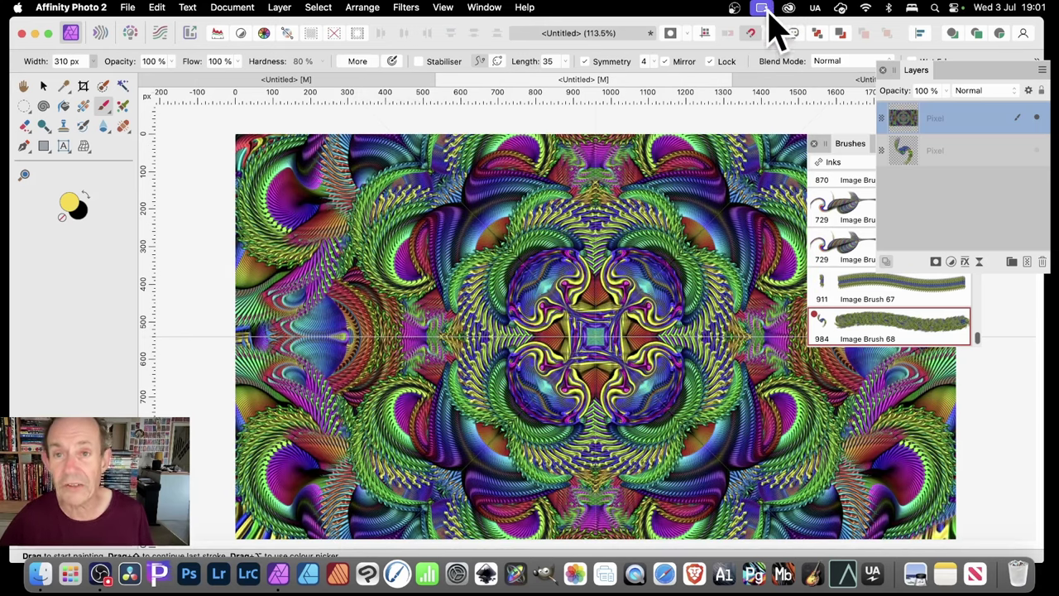
mouse_move(489, 223)
mouse_down()
mouse_move(474, 296)
mouse_move(502, 302)
mouse_move(523, 248)
mouse_move(470, 250)
mouse_move(436, 226)
mouse_move(427, 204)
mouse_move(453, 228)
mouse_move(502, 177)
mouse_move(416, 171)
mouse_move(375, 146)
mouse_move(413, 197)
mouse_move(443, 198)
mouse_move(391, 198)
mouse_move(335, 156)
mouse_move(288, 161)
mouse_move(351, 203)
mouse_move(367, 244)
mouse_move(356, 288)
mouse_move(378, 254)
mouse_move(414, 234)
mouse_move(431, 273)
mouse_move(493, 230)
mouse_move(555, 305)
mouse_move(677, 285)
mouse_move(580, 112)
mouse_move(546, 187)
mouse_move(573, 284)
mouse_move(565, 298)
mouse_move(561, 282)
mouse_move(581, 253)
mouse_move(521, 261)
mouse_move(506, 253)
mouse_move(497, 216)
mouse_move(425, 246)
mouse_move(446, 199)
mouse_move(414, 161)
mouse_move(387, 182)
mouse_move(377, 236)
mouse_move(333, 231)
mouse_move(325, 167)
mouse_move(271, 164)
mouse_move(266, 263)
mouse_move(283, 295)
mouse_move(339, 265)
mouse_move(361, 288)
mouse_move(408, 262)
mouse_move(468, 250)
mouse_move(475, 287)
mouse_move(579, 297)
mouse_up()
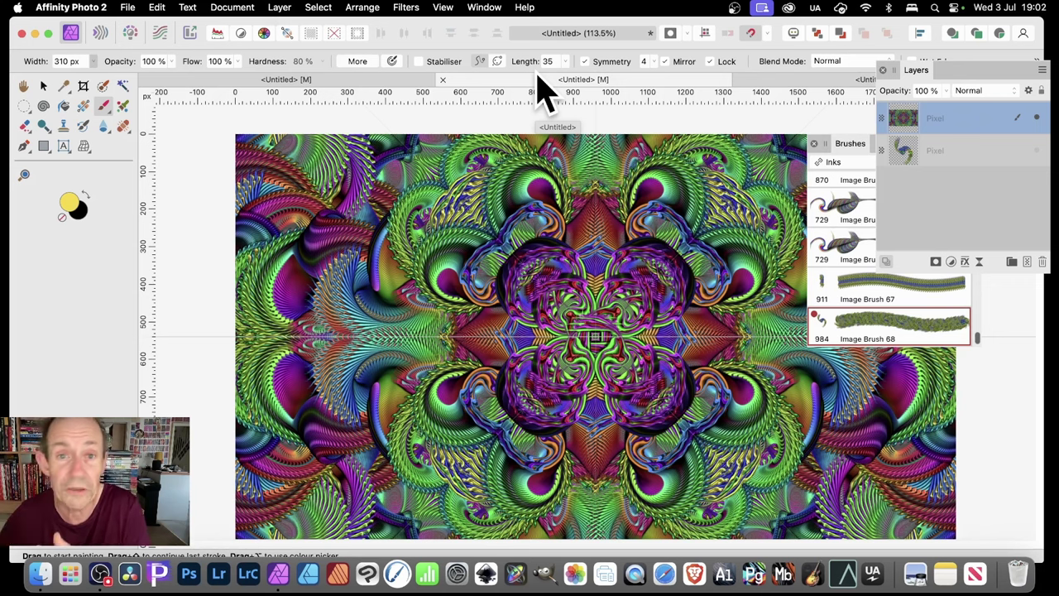
click(278, 7)
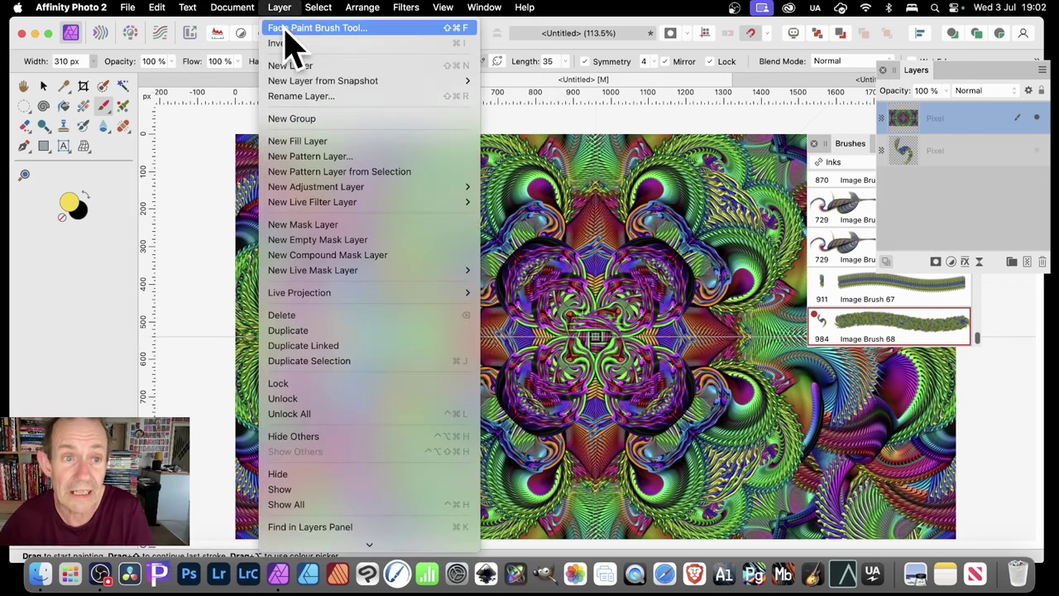
Paint symmetric strokes on a new pixel layer and set its blend mode to Colour.
key(Escape)
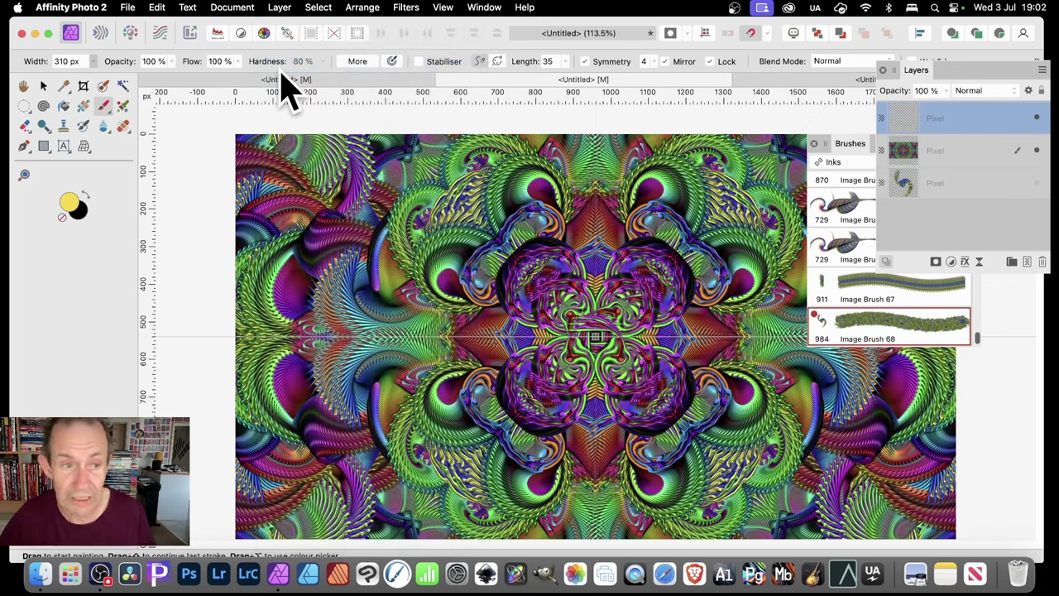
mouse_move(579, 335)
mouse_down()
mouse_move(522, 322)
mouse_move(487, 290)
mouse_move(437, 285)
mouse_move(442, 240)
mouse_up()
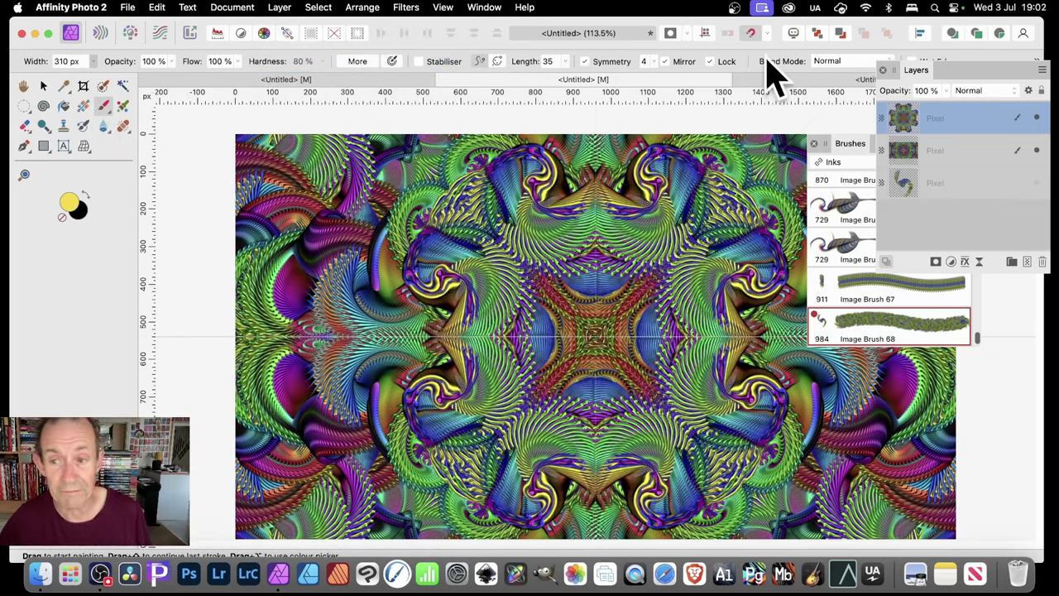
drag(921, 69, 688, 98)
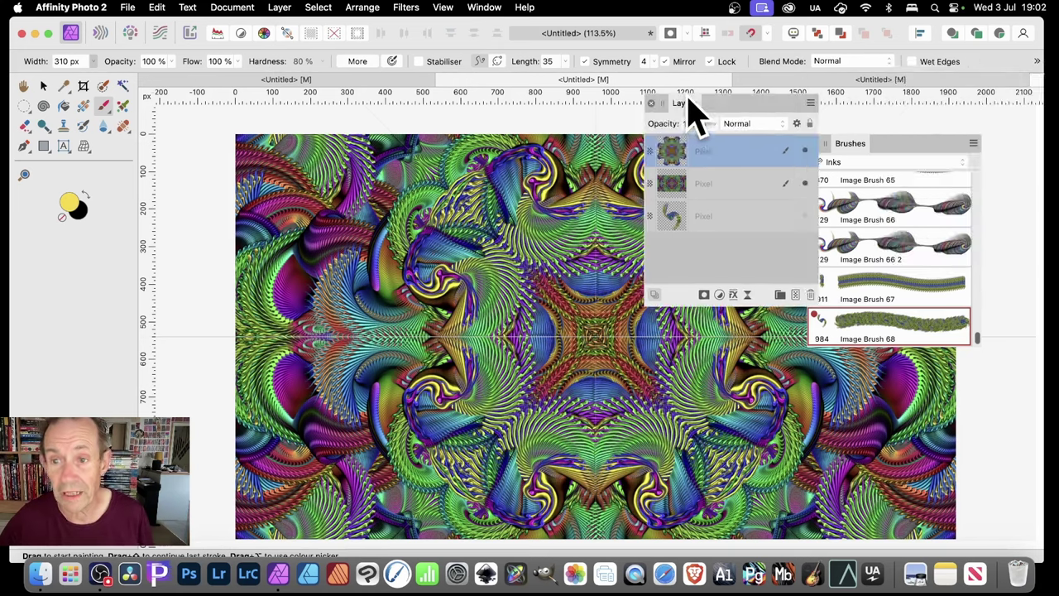
click(760, 126)
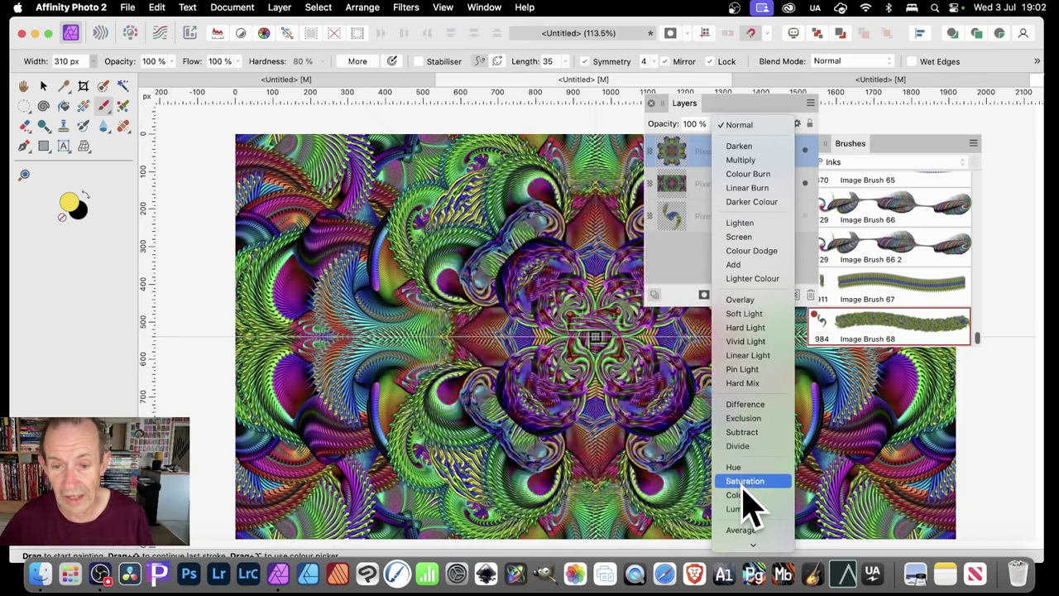
click(744, 494)
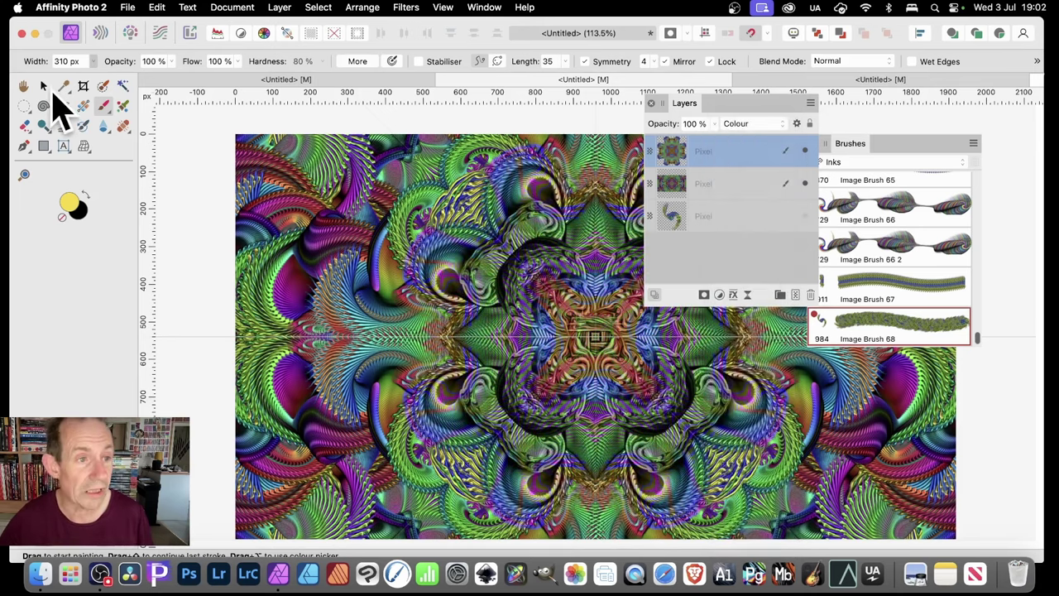
Scale the Colour layer toward the canvas centre with the Move Tool, then merge it down.
click(43, 86)
drag(389, 132, 556, 290)
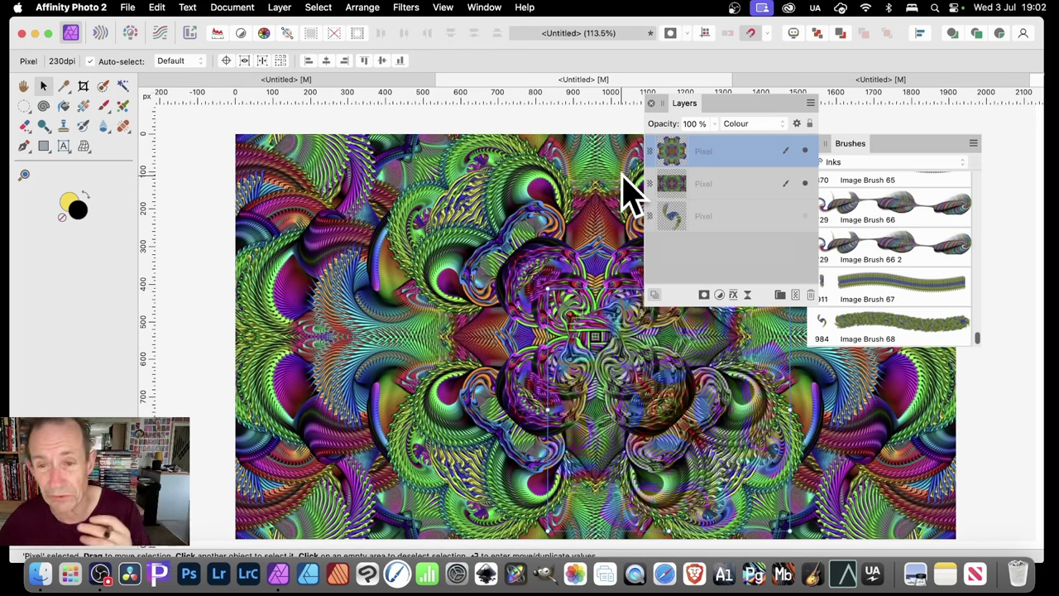
key(super+e)
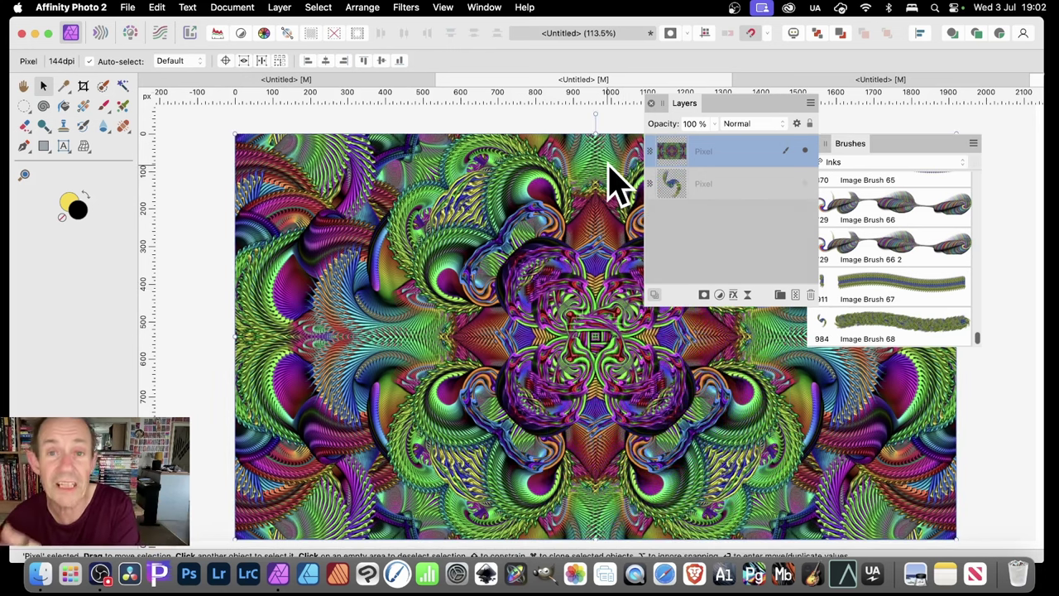